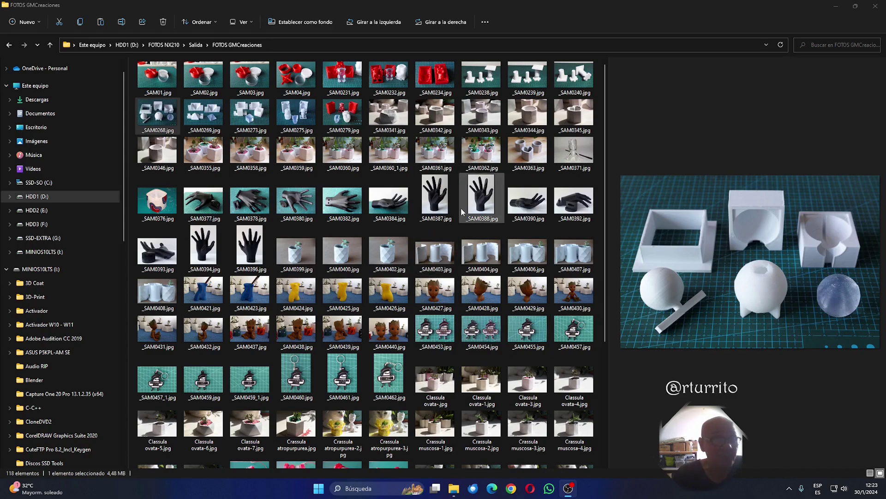
Preview the mould photos _SAM0269, _SAM0275, _SAM0273, osito-1 and osito-2 in the FOTOS GMCreaciones folder.
{"action": "left_click", "coordinate": [200, 111]}
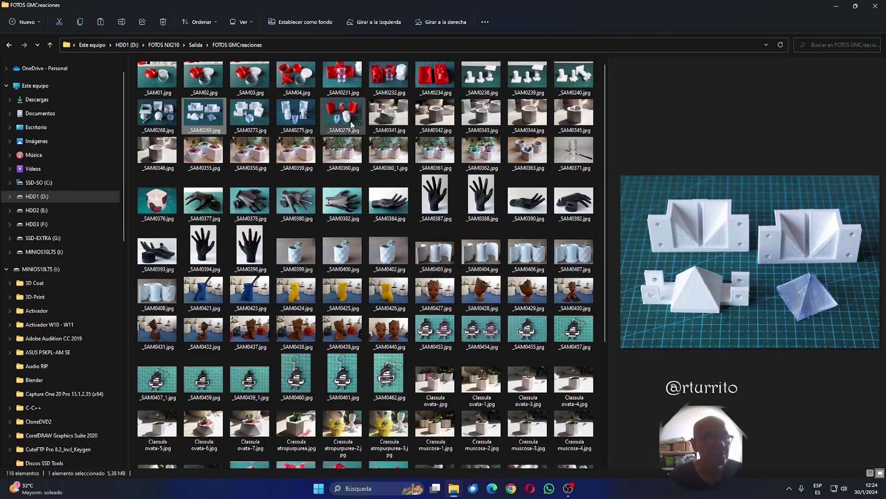
{"action": "left_click", "coordinate": [287, 115]}
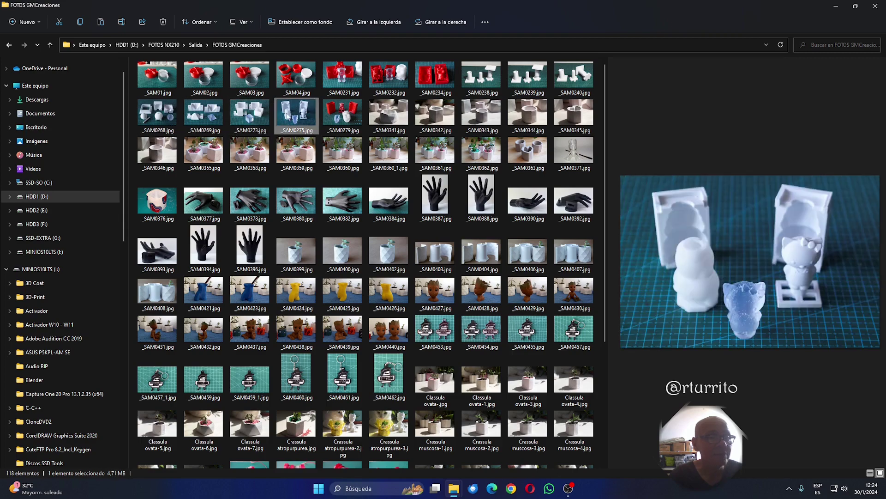
{"action": "left_click", "coordinate": [252, 118]}
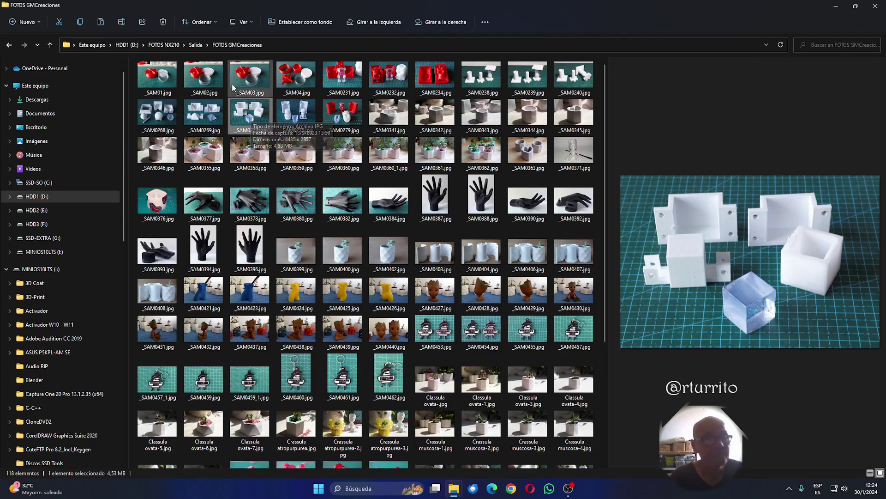
{"action": "left_click", "coordinate": [300, 113]}
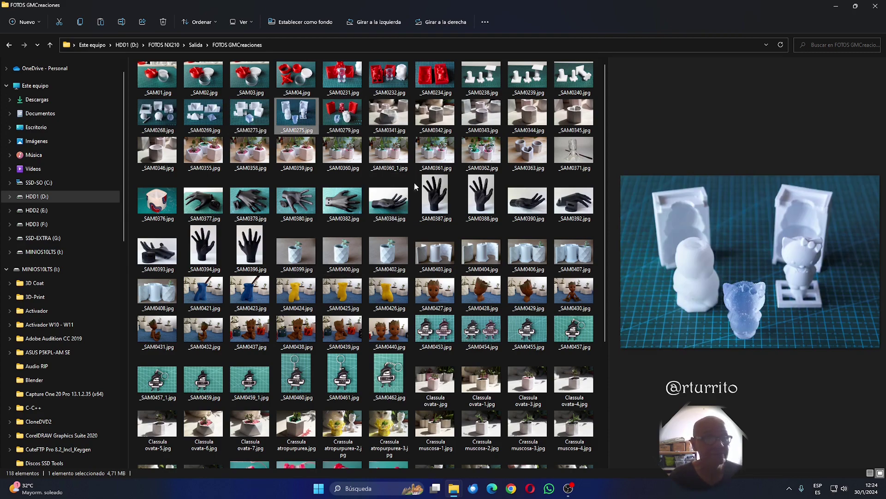
{"action": "scroll", "coordinate": [449, 351], "scroll_direction": "down", "scroll_amount": 3}
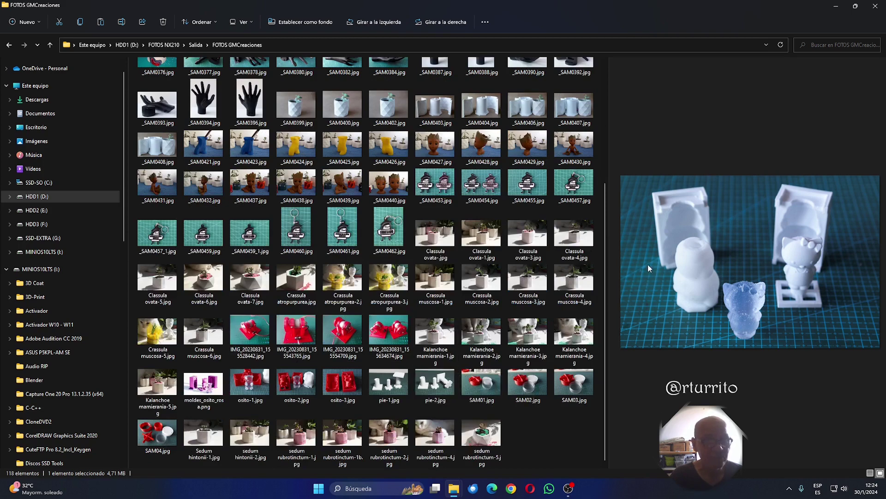
{"action": "left_click", "coordinate": [241, 383]}
{"action": "left_click", "coordinate": [294, 385]}
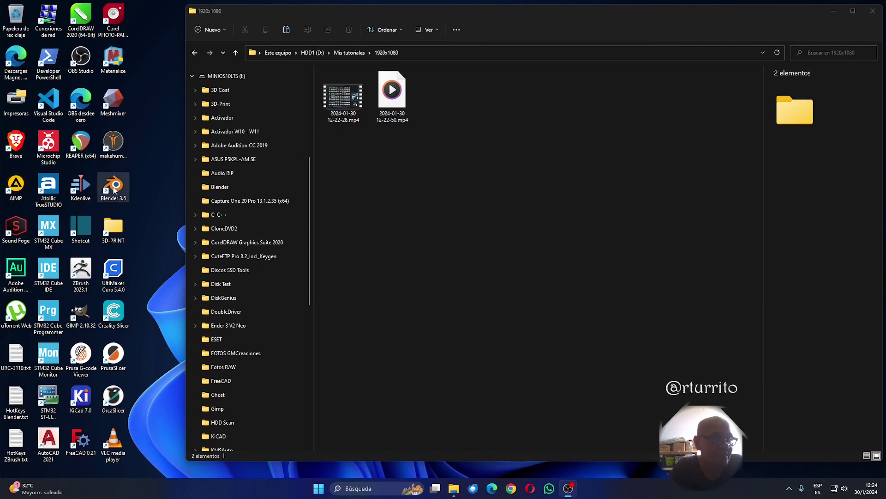
Switch to Blender, start with the default General scene and view the cube from the top.
{"action": "left_click", "coordinate": [833, 11]}
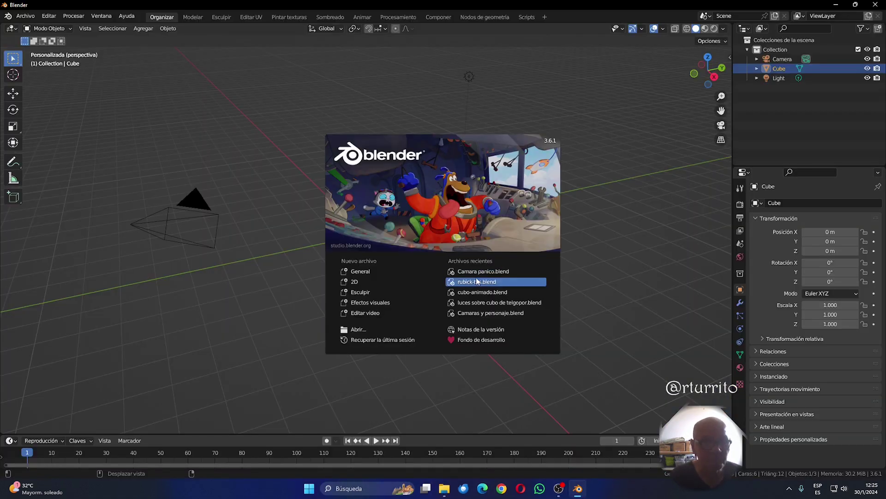
{"action": "left_click", "coordinate": [401, 273]}
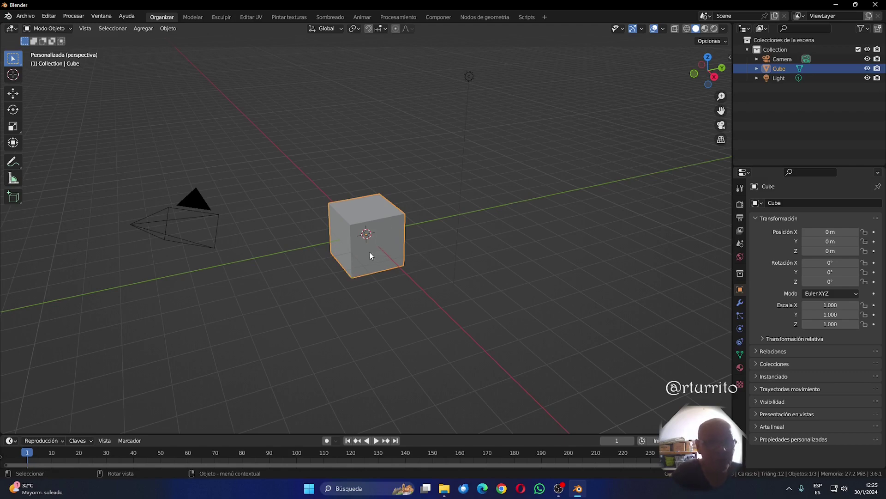
{"action": "left_click", "coordinate": [709, 56]}
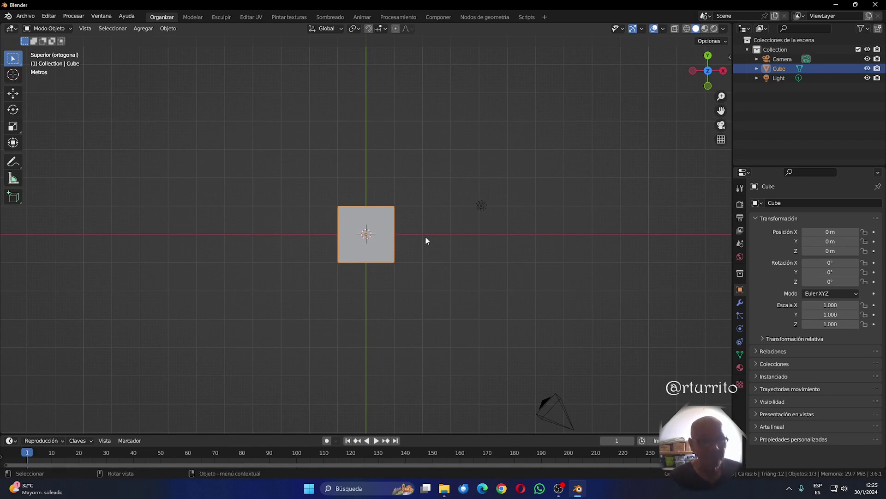
Enable the Screencast Keys overlay in the 3D viewport and deselect all objects.
{"action": "left_click", "coordinate": [729, 56]}
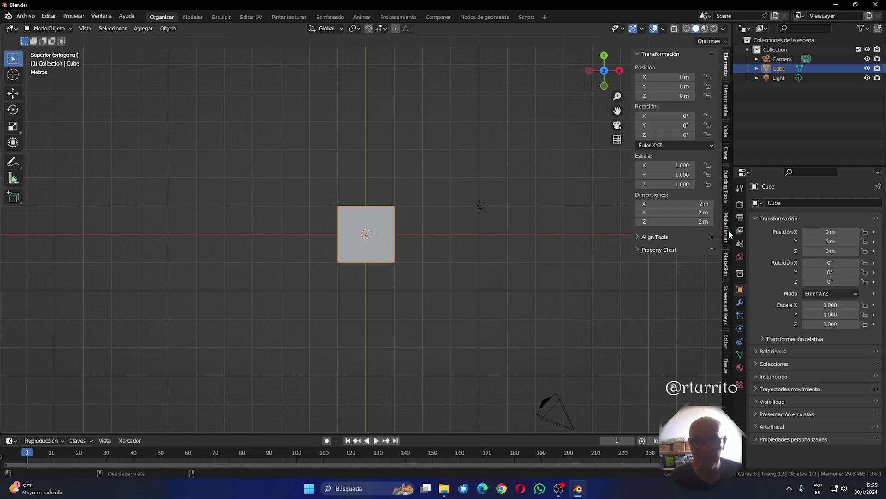
{"action": "left_click", "coordinate": [727, 296]}
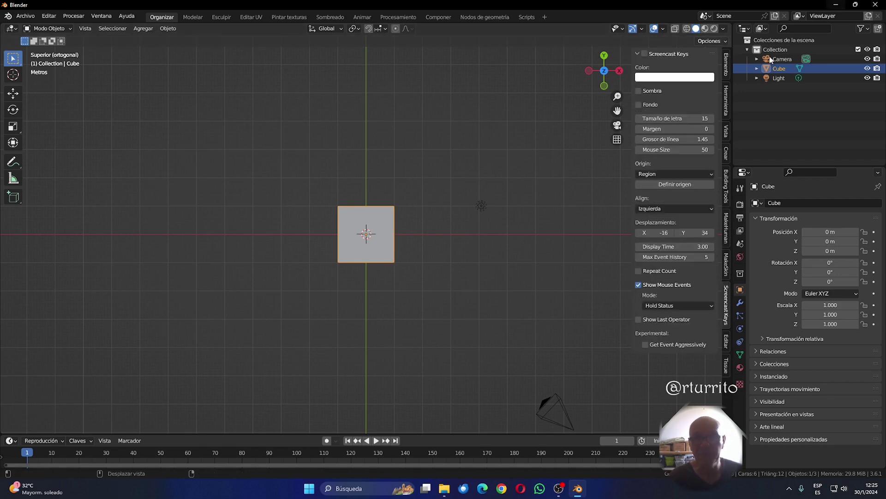
{"action": "left_click", "coordinate": [644, 54]}
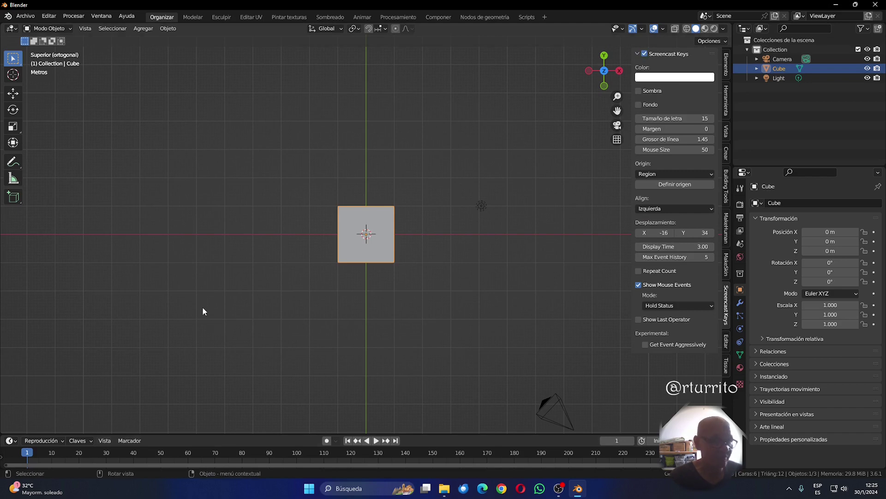
{"action": "key", "text": "alt+a"}
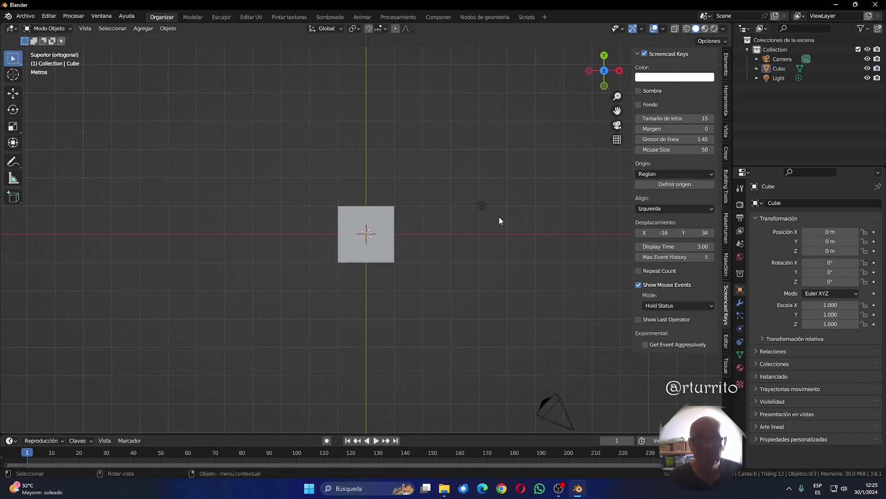
{"action": "key", "text": "n"}
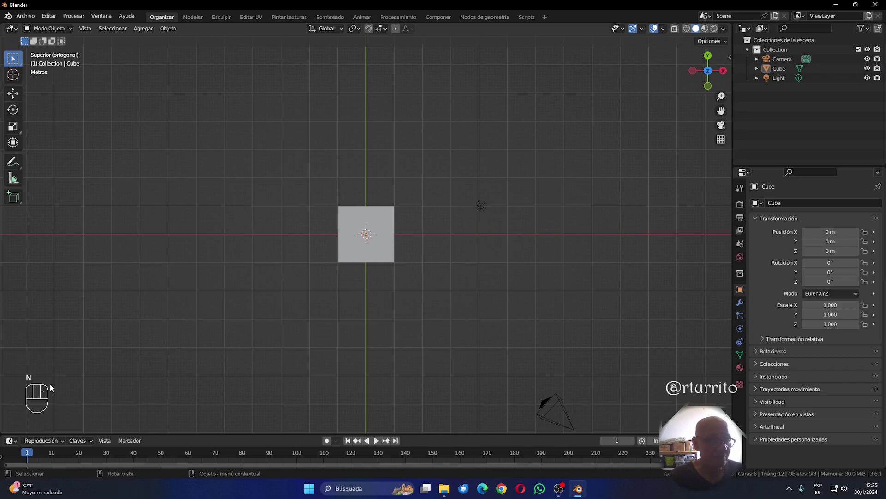
Snap the default cube to the 3D cursor.
{"action": "left_click", "coordinate": [375, 238]}
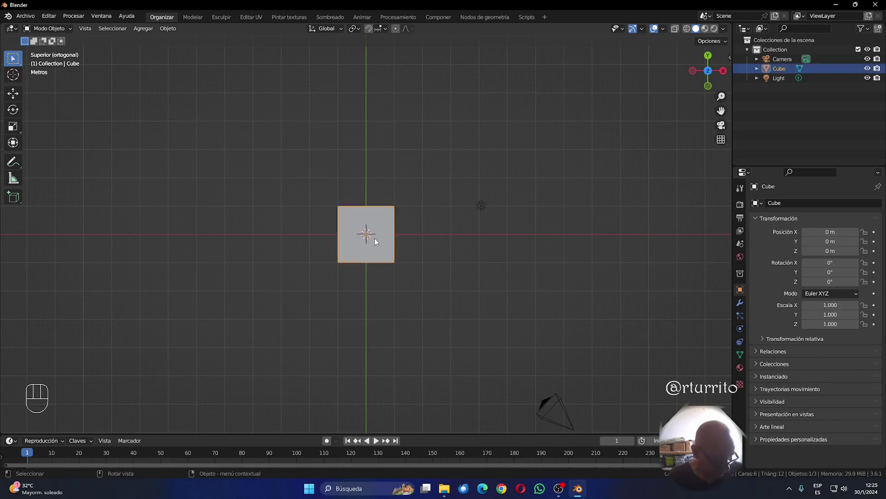
{"action": "key", "text": "shift+s"}
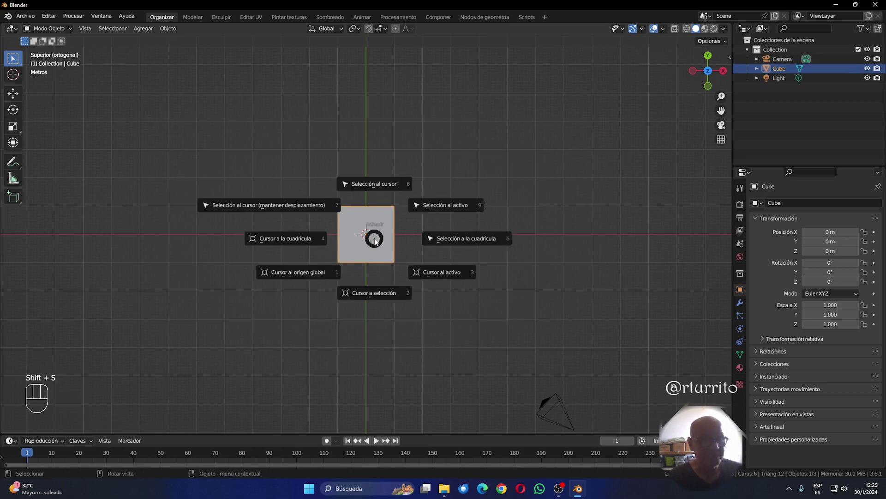
{"action": "left_click", "coordinate": [435, 81]}
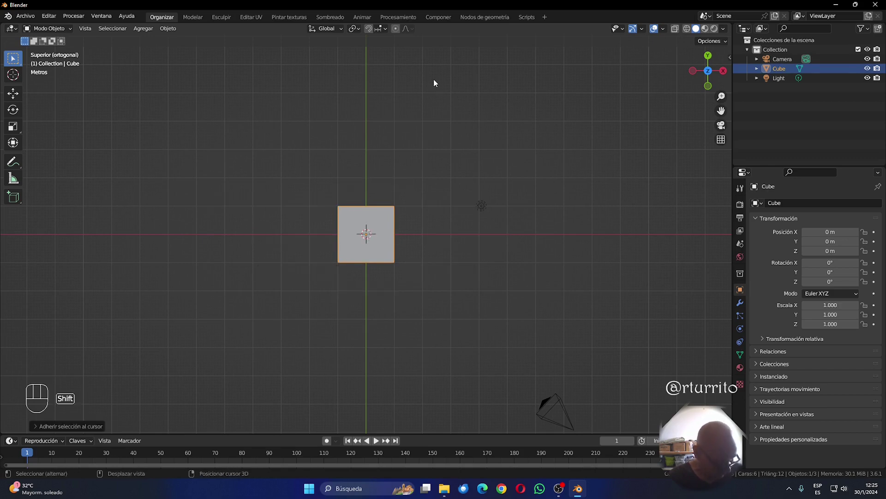
Duplicate the cube in place and set the copy's X, Y and Z dimensions to 2.2 m.
{"action": "key", "text": "shift+d"}
{"action": "right_click", "coordinate": [434, 79]}
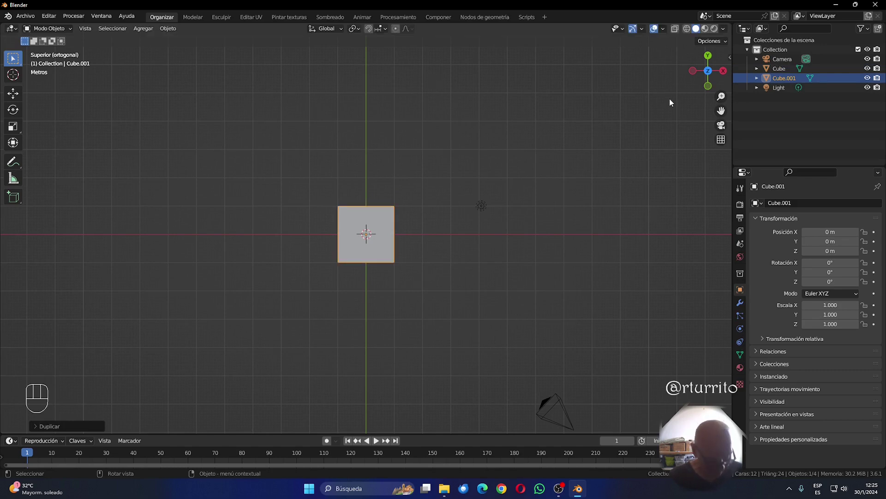
{"action": "key", "text": "n"}
{"action": "left_click", "coordinate": [726, 62]}
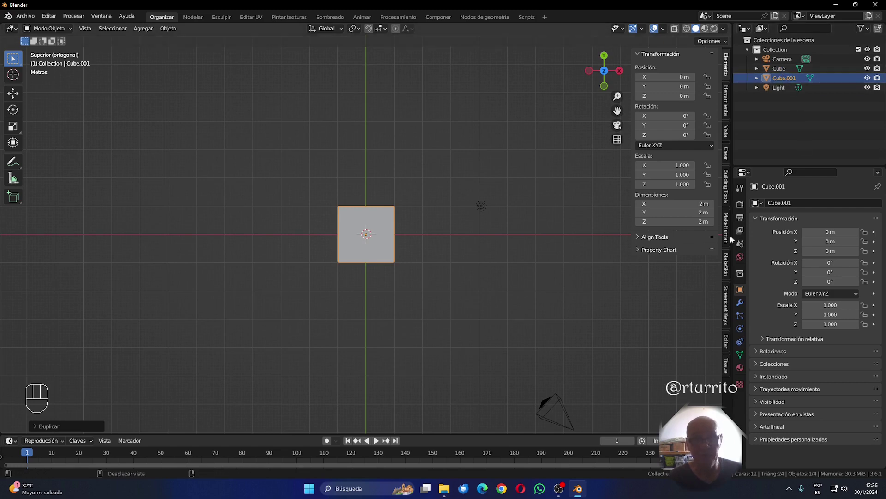
{"action": "left_click", "coordinate": [691, 204]}
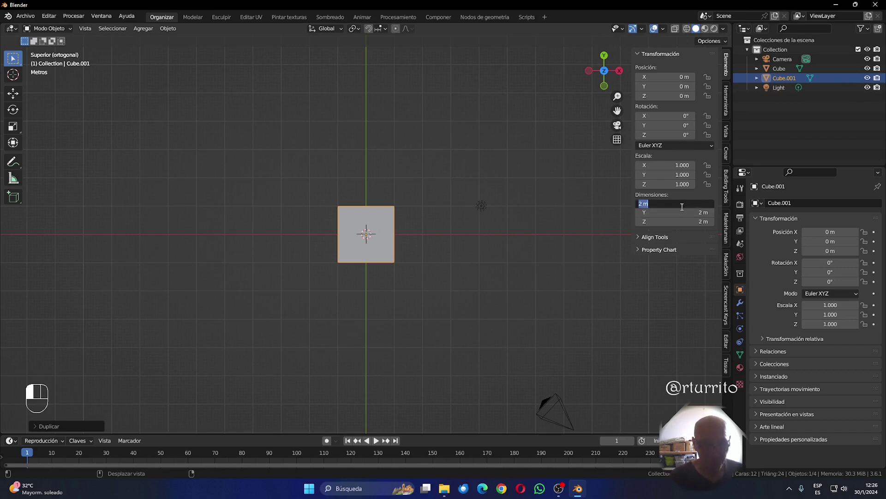
{"action": "type", "text": "2.2"}
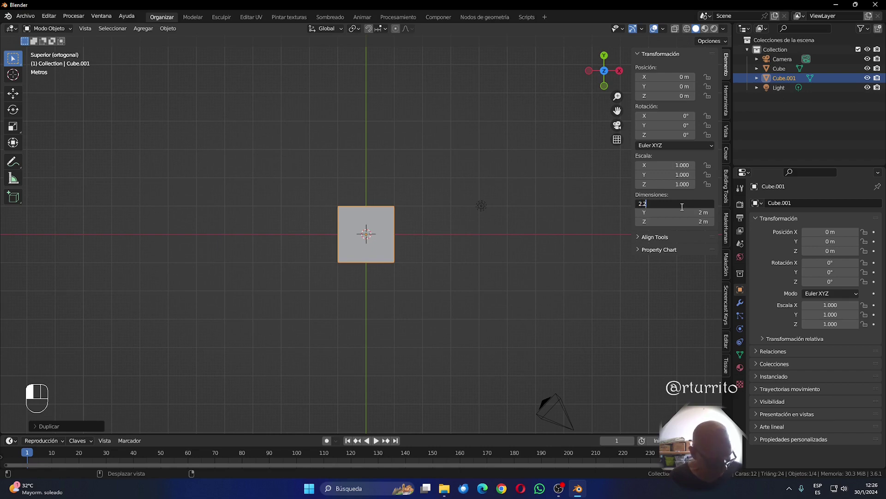
{"action": "key", "text": "Tab"}
{"action": "type", "text": "2.2"}
{"action": "key", "text": "Tab"}
{"action": "type", "text": "2.2"}
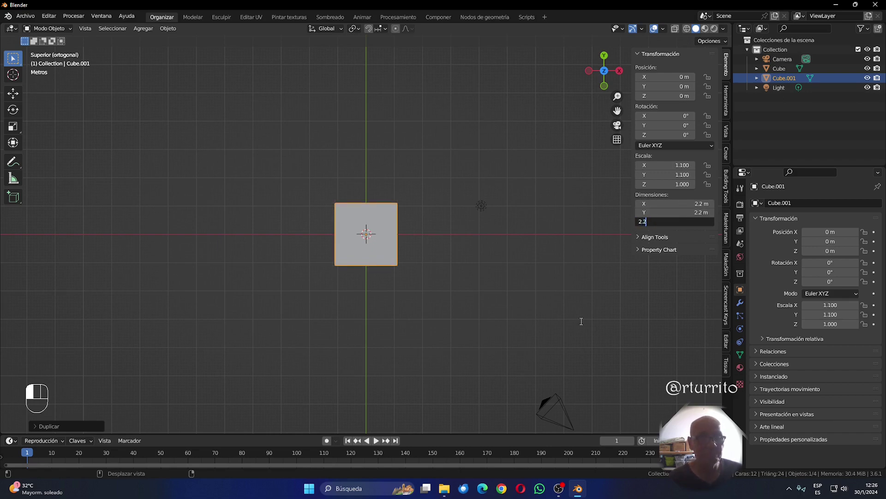
{"action": "key", "text": "Return"}
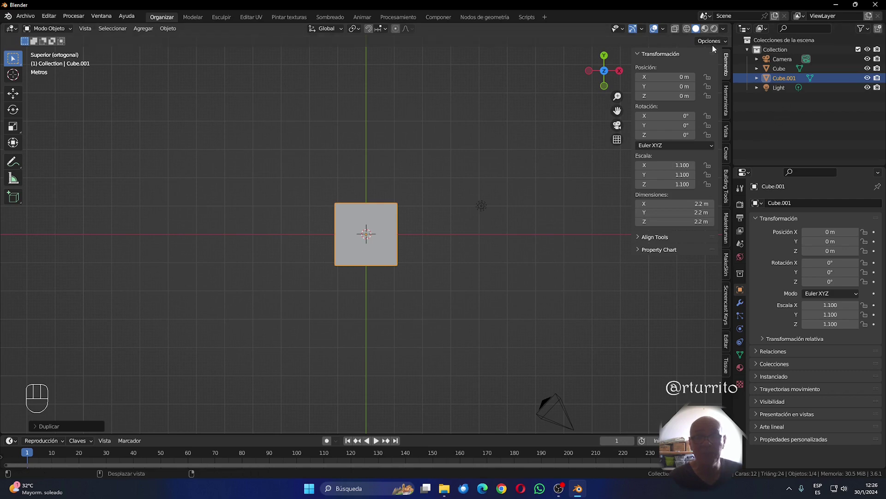
Turn on X-ray display and examine the gap between the inner cube and its larger copy.
{"action": "left_click", "coordinate": [675, 30]}
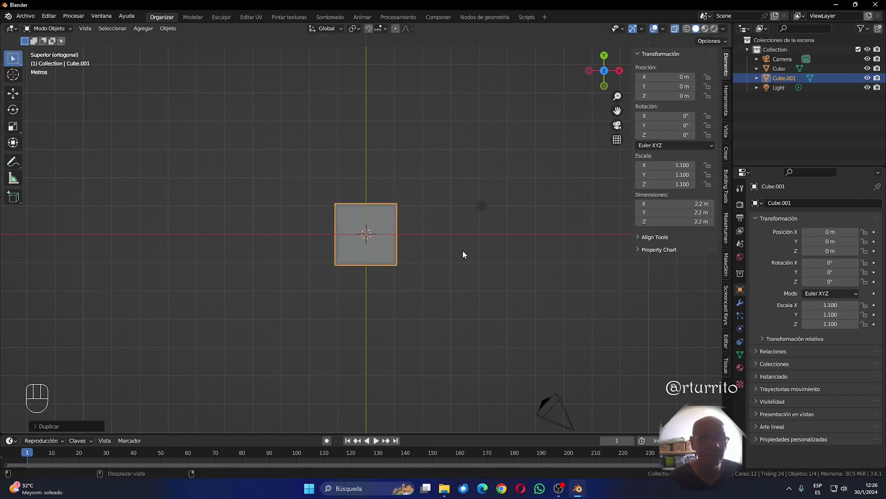
{"action": "scroll", "coordinate": [373, 221], "scroll_direction": "up", "scroll_amount": 2}
{"action": "scroll", "coordinate": [374, 221], "scroll_direction": "up", "scroll_amount": 5}
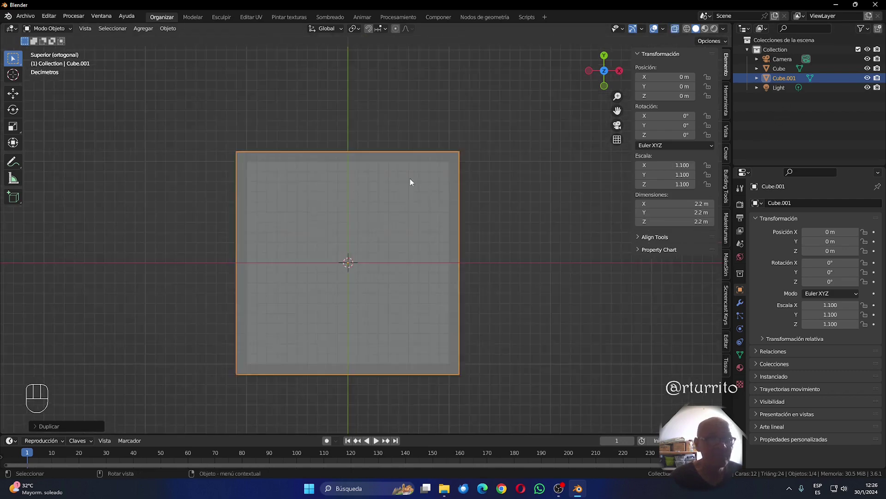
{"action": "left_click", "coordinate": [425, 164]}
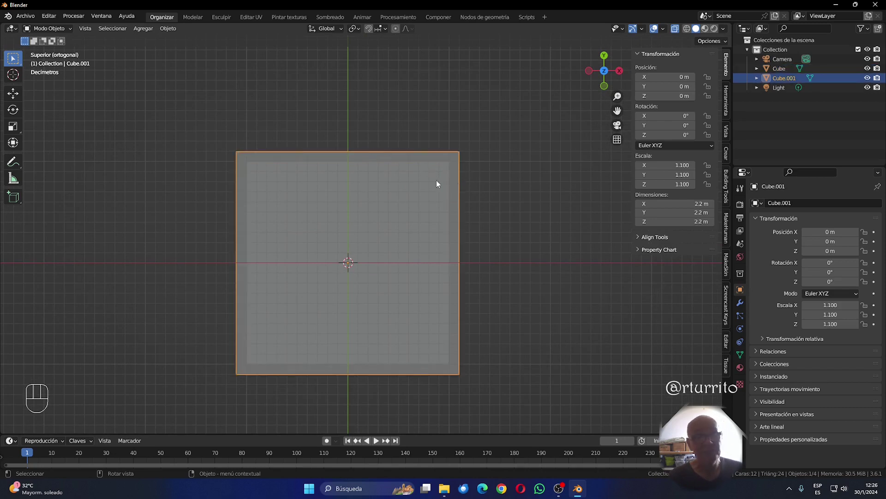
{"action": "left_click", "coordinate": [381, 197]}
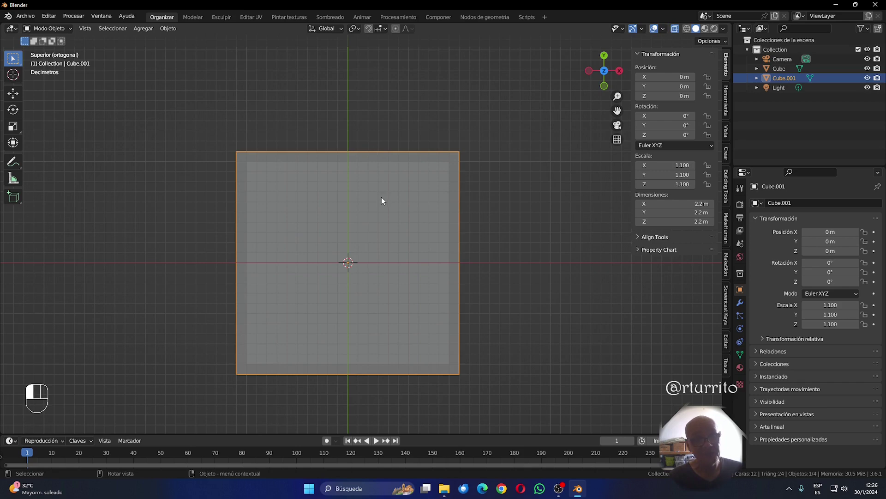
{"action": "left_click", "coordinate": [459, 155]}
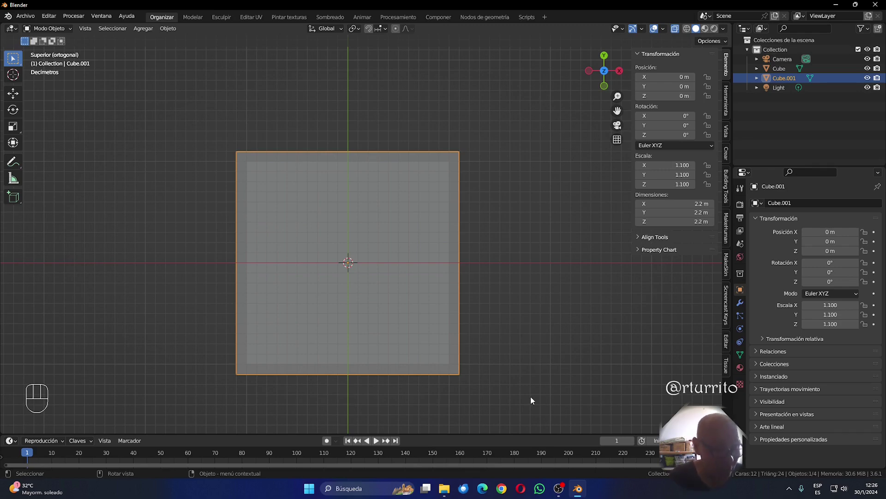
Select the larger 2.2 m duplicate around the original cube and delete it.
{"action": "left_click", "coordinate": [428, 265]}
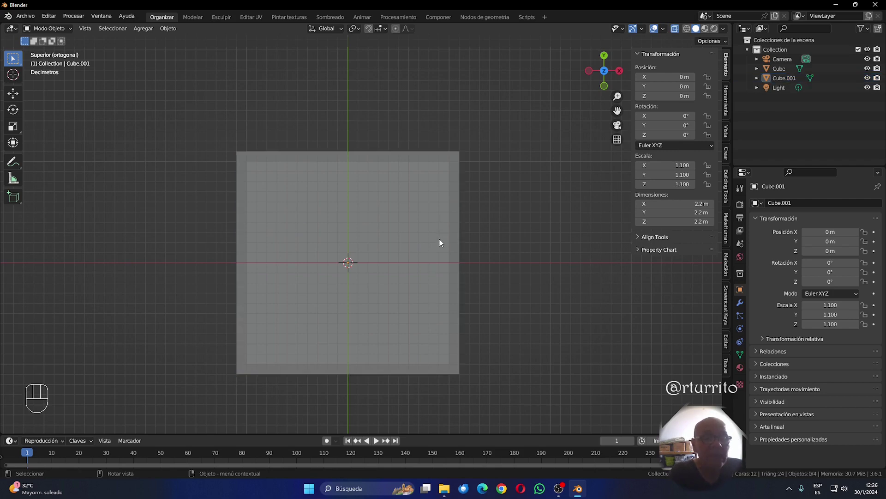
{"action": "left_click_drag", "start_coordinate": [439, 239], "coordinate": [391, 248]}
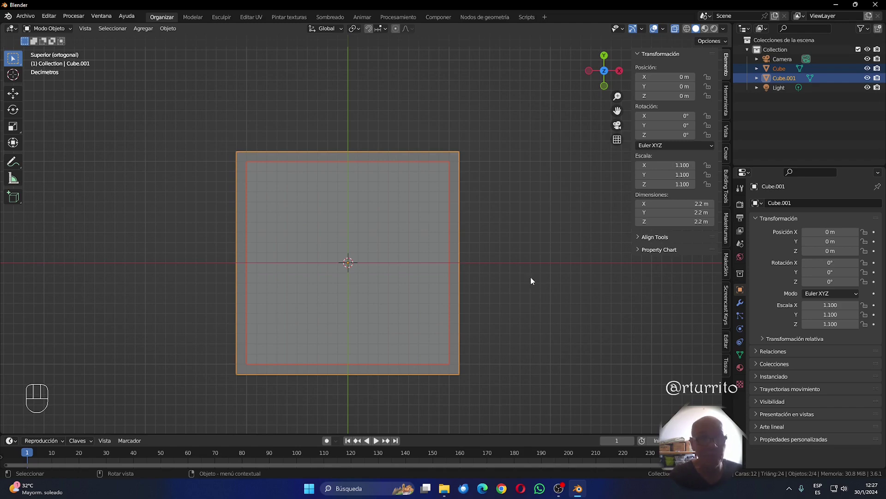
{"action": "left_click", "coordinate": [450, 159]}
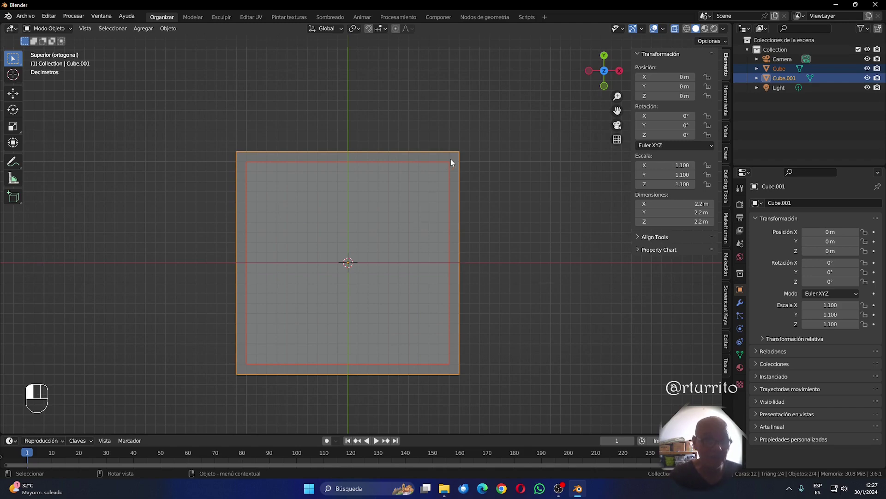
{"action": "left_click", "coordinate": [454, 203]}
{"action": "key", "text": "Delete"}
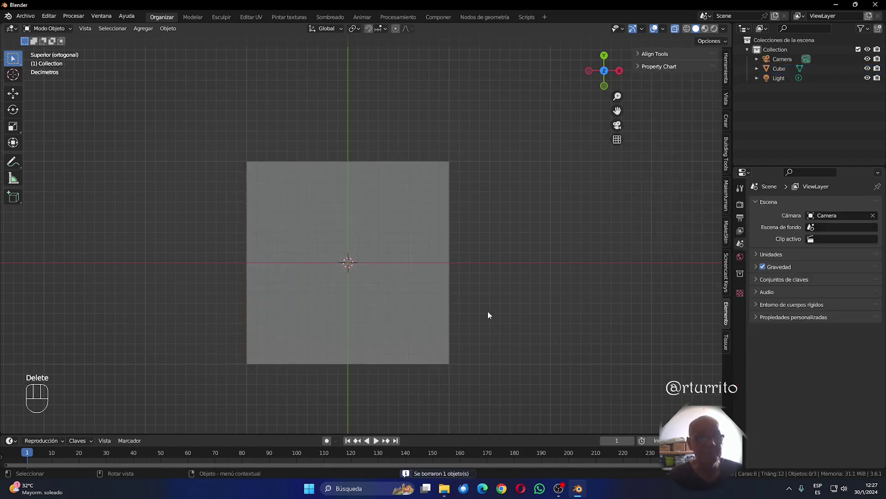
Add four parallel loop cuts across the cube in Edit Mode, slid toward its +Y side by a factor of about 0.29.
{"action": "left_click", "coordinate": [408, 245]}
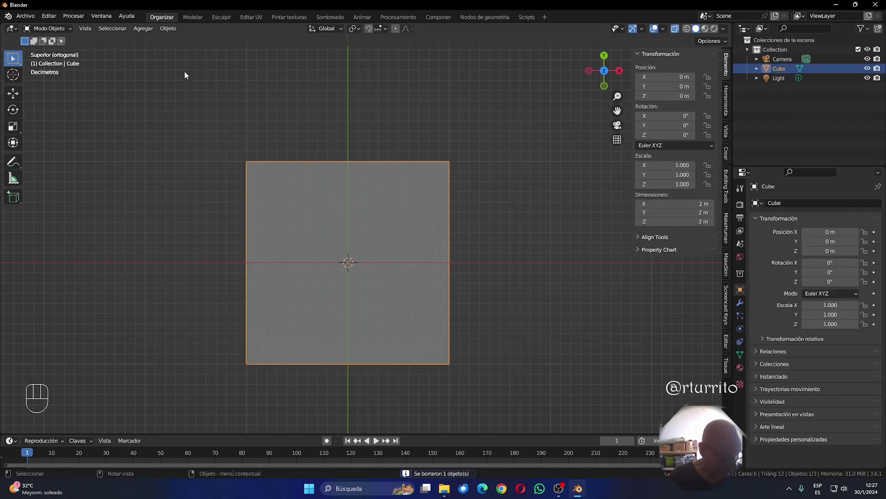
{"action": "key", "text": "Tab"}
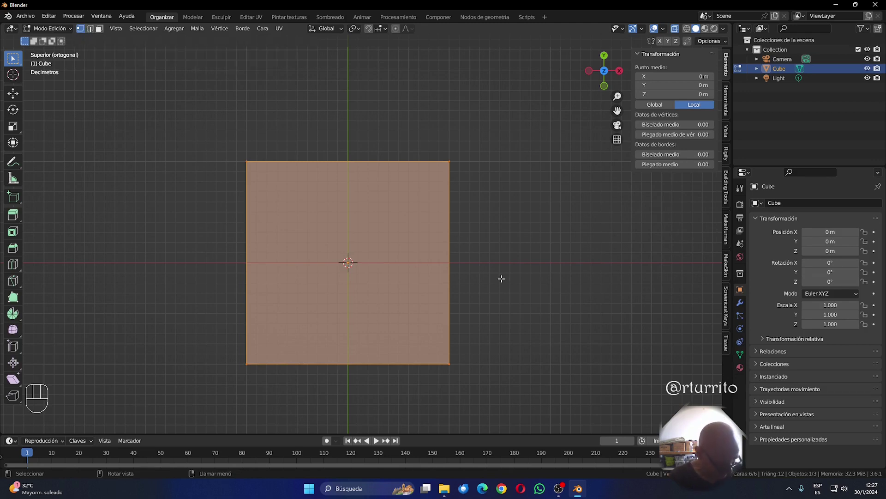
{"action": "key", "text": "ctrl+r"}
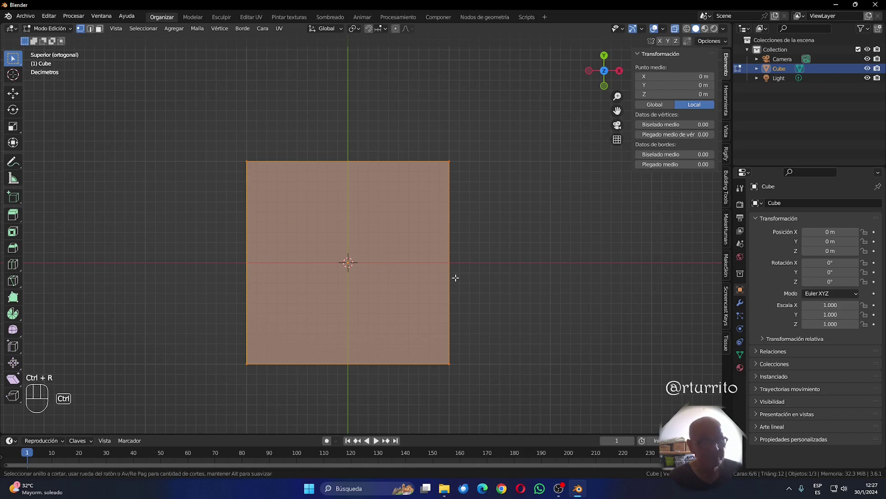
{"action": "scroll", "coordinate": [459, 262], "scroll_direction": "up", "scroll_amount": 1}
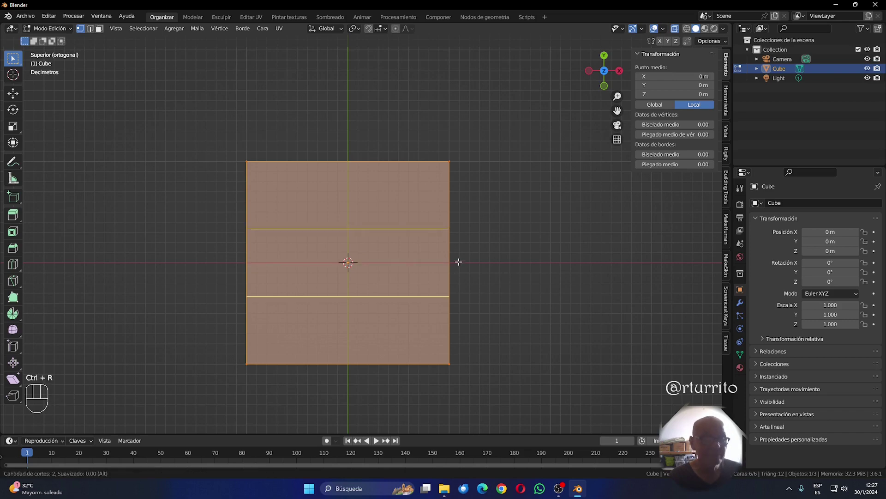
{"action": "scroll", "coordinate": [459, 262], "scroll_direction": "up", "scroll_amount": 2}
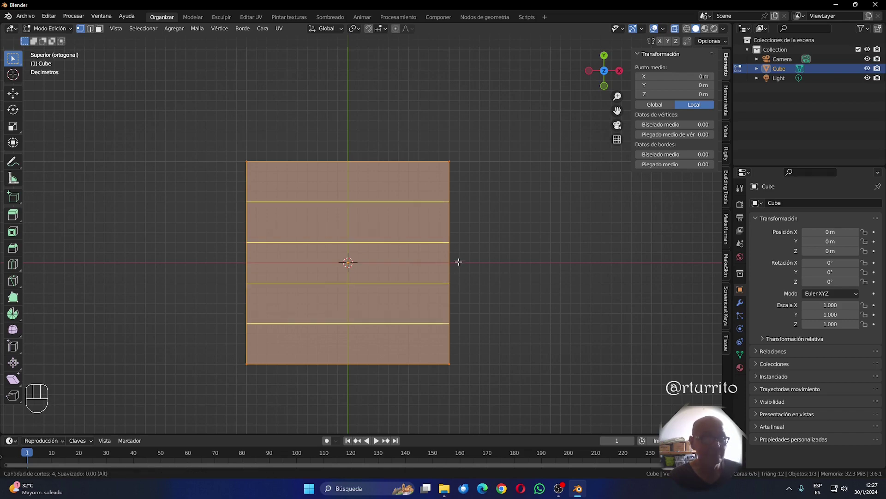
{"action": "left_click", "coordinate": [459, 262]}
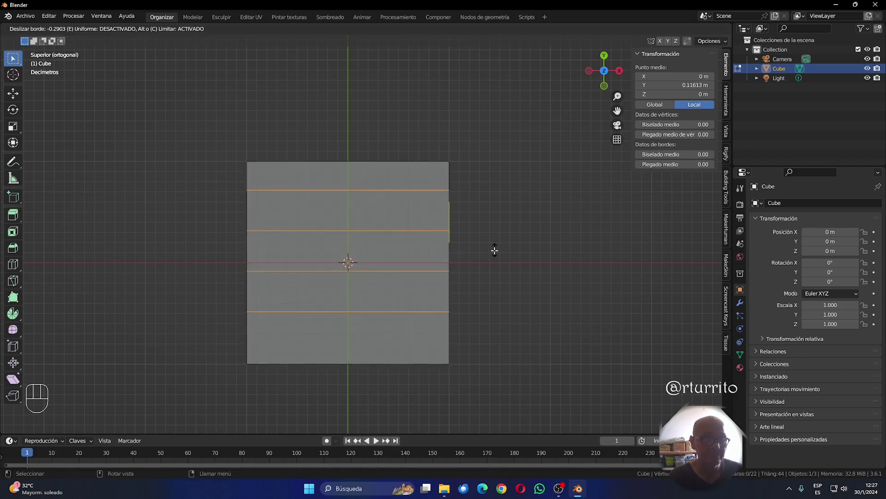
{"action": "left_click", "coordinate": [490, 250]}
{"action": "left_click", "coordinate": [483, 262]}
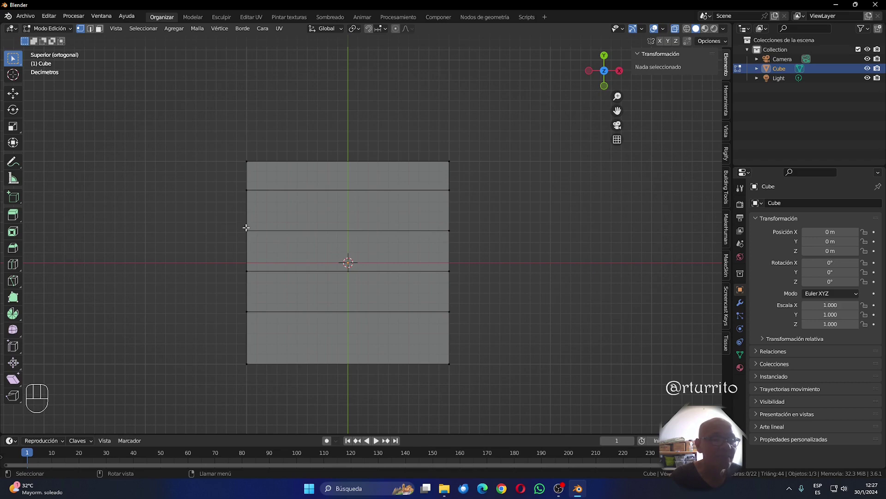
Scale the second edge loop from the +Y side to about half and move it about 0.4 m in Y, level with the first loop.
{"action": "left_click_drag", "start_coordinate": [240, 225], "coordinate": [524, 243]}
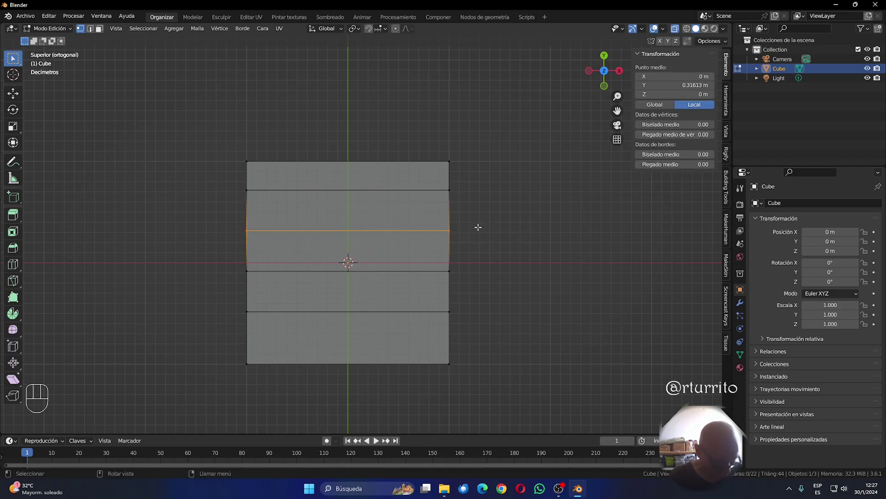
{"action": "key", "text": "s"}
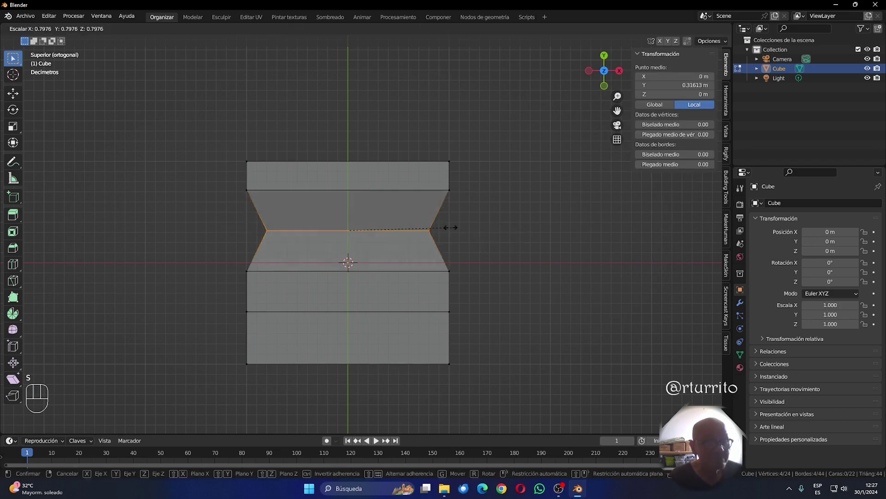
{"action": "left_click", "coordinate": [413, 228]}
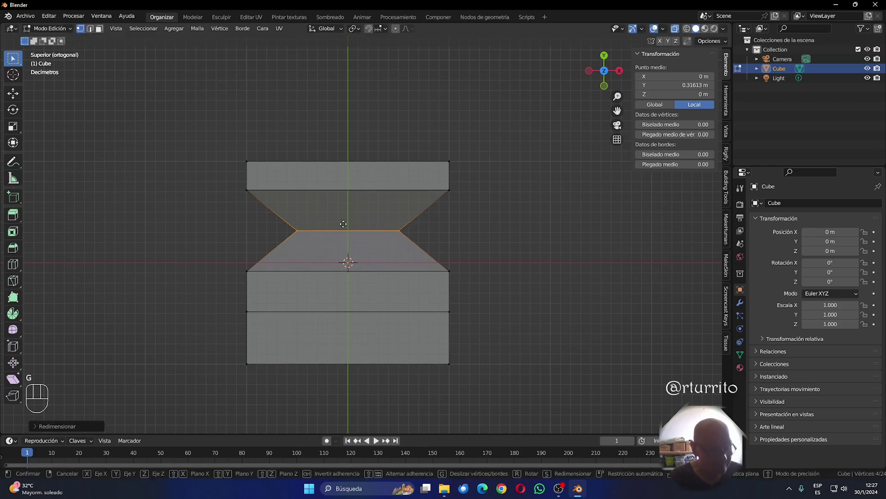
{"action": "key", "text": "g"}
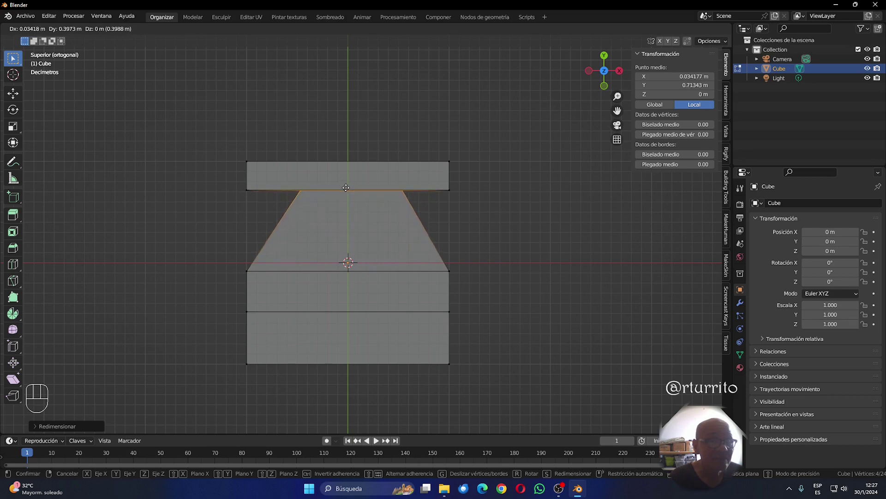
{"action": "left_click", "coordinate": [345, 188]}
Scale the third edge loop from the +Y side to about half, matching the width of the narrowed neck.
{"action": "left_click_drag", "start_coordinate": [230, 263], "coordinate": [476, 271]}
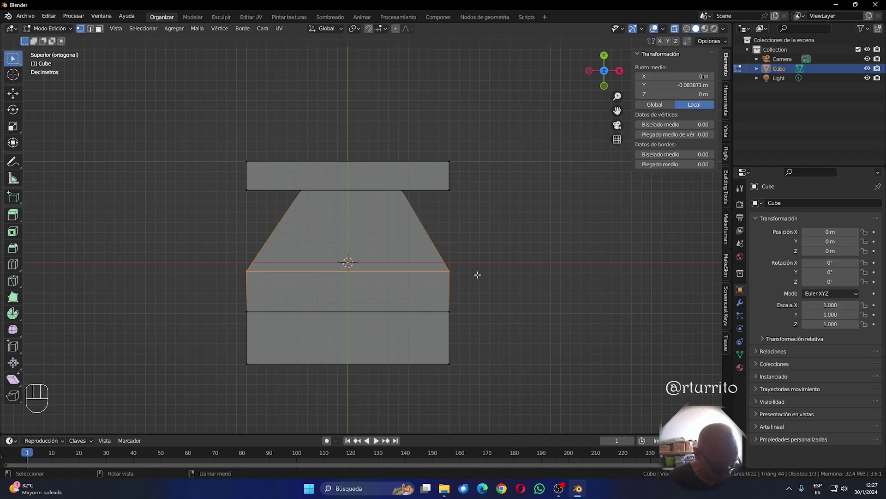
{"action": "key", "text": "s"}
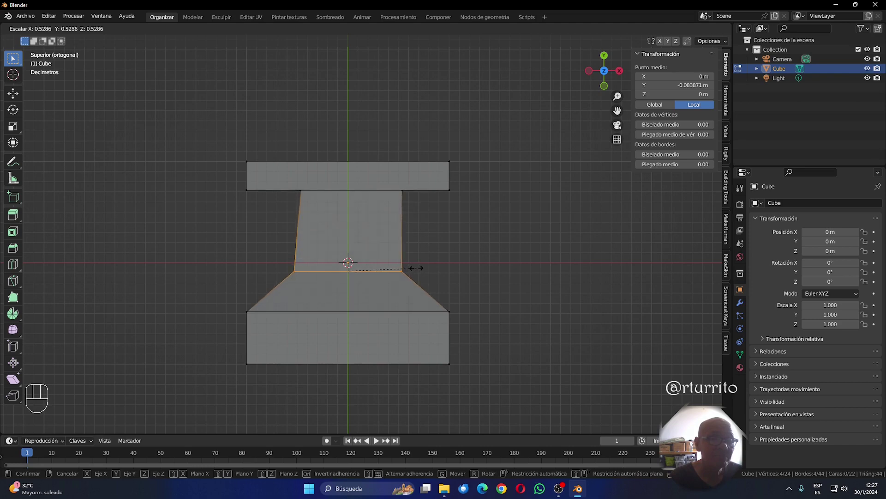
{"action": "left_click", "coordinate": [413, 267]}
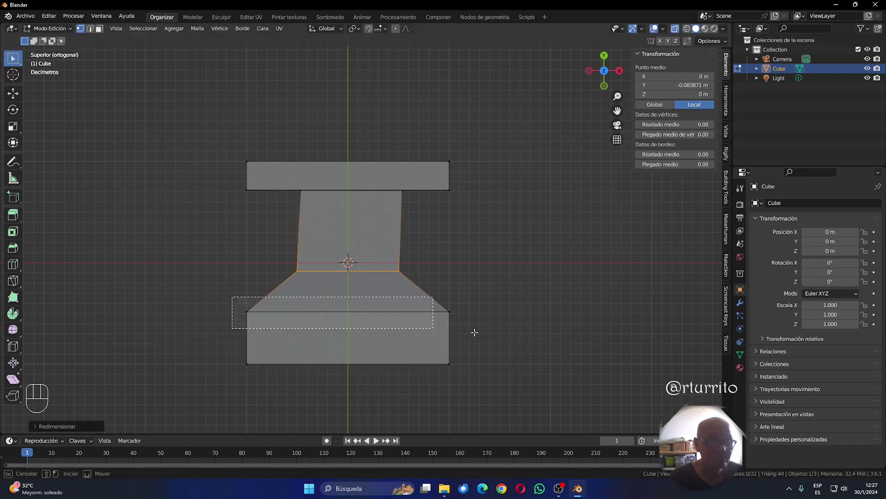
Move the fourth edge loop about 0.39 m in +Y, level with the neck's lower edge.
{"action": "left_click_drag", "start_coordinate": [232, 296], "coordinate": [484, 329]}
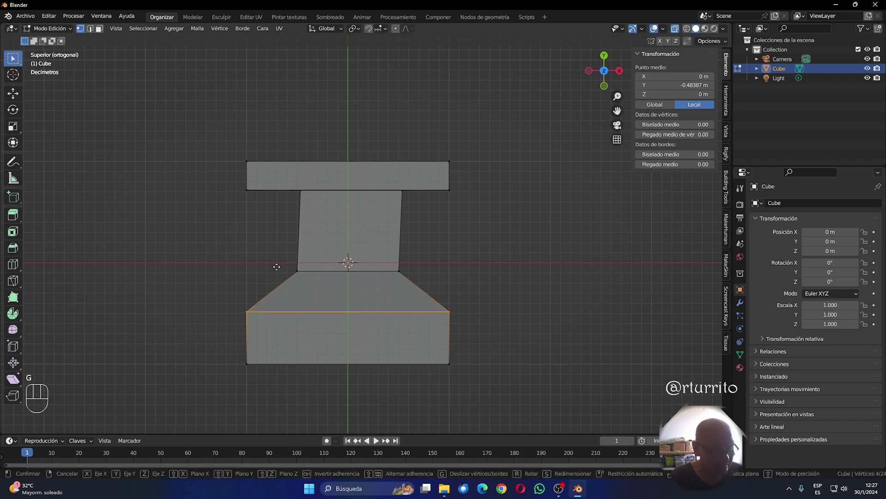
{"action": "key", "text": "g"}
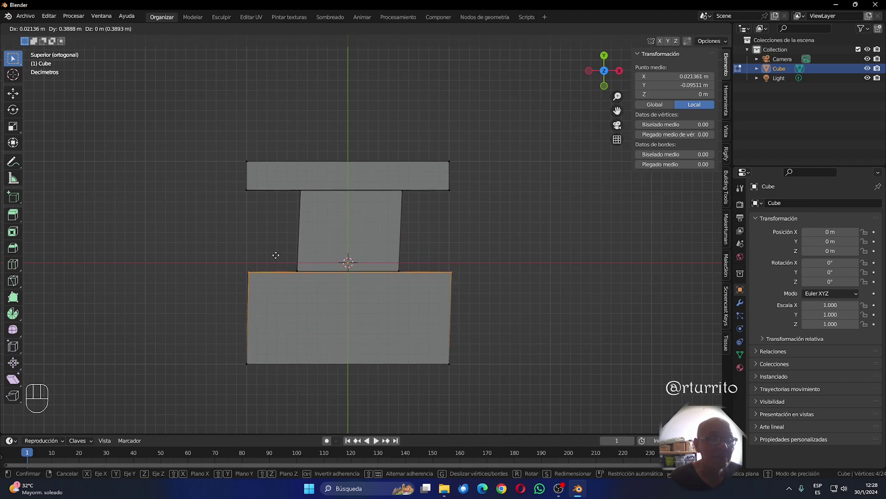
{"action": "left_click", "coordinate": [275, 255]}
{"action": "left_click", "coordinate": [548, 283]}
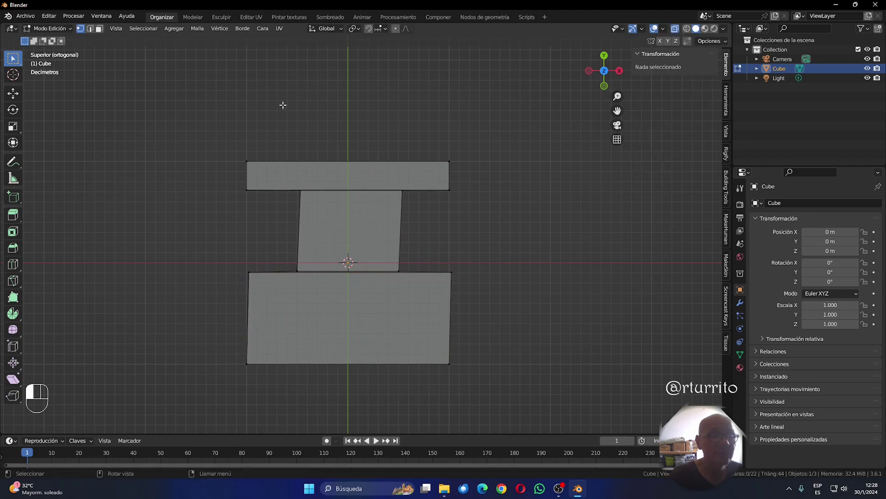
Select the slab at the +Y end and move it about 0.62 m toward the base, leaving narrow side slots, and return to Object Mode.
{"action": "key", "text": "a"}
{"action": "key", "text": "Tab"}
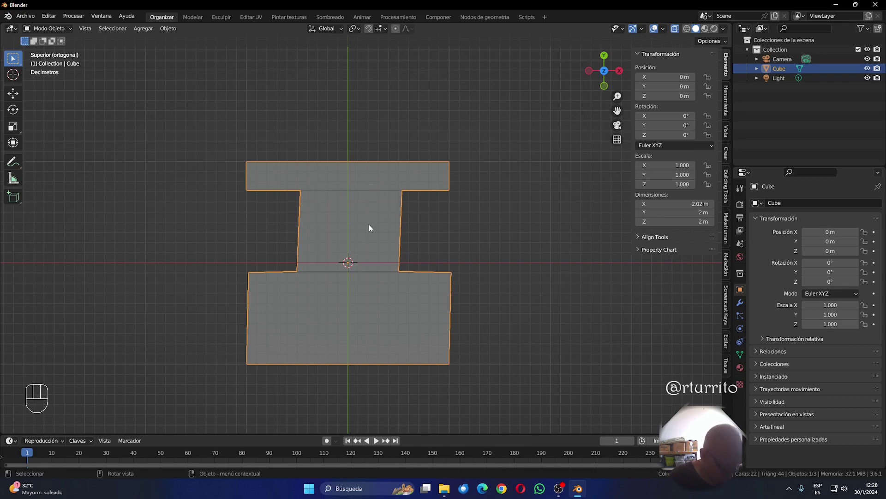
{"action": "key", "text": "Tab"}
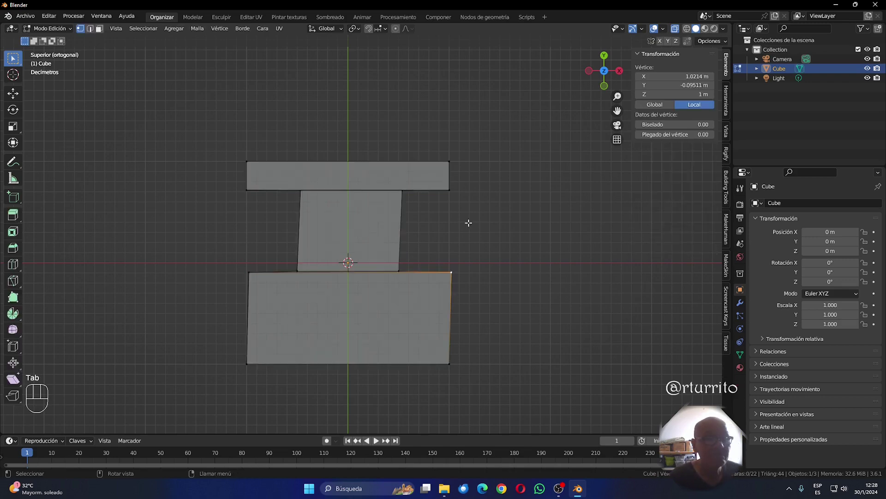
{"action": "left_click_drag", "start_coordinate": [162, 114], "coordinate": [500, 202]}
{"action": "key", "text": "g"}
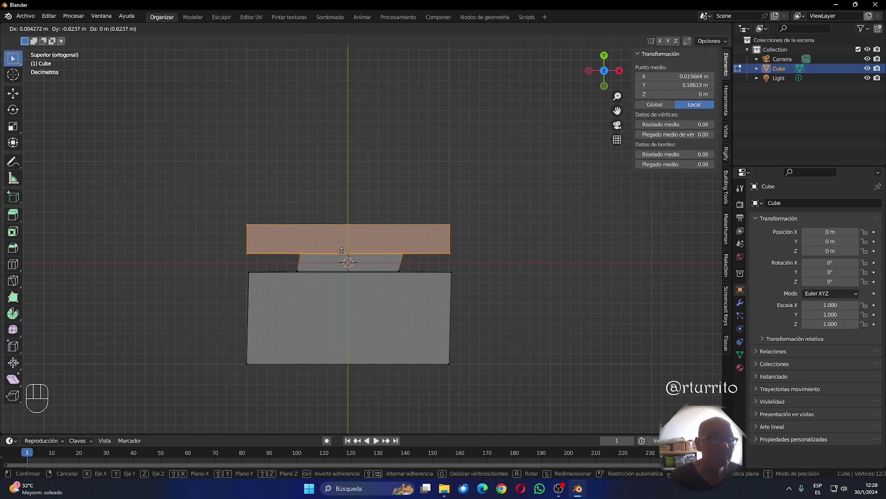
{"action": "left_click", "coordinate": [341, 252]}
{"action": "left_click", "coordinate": [498, 259]}
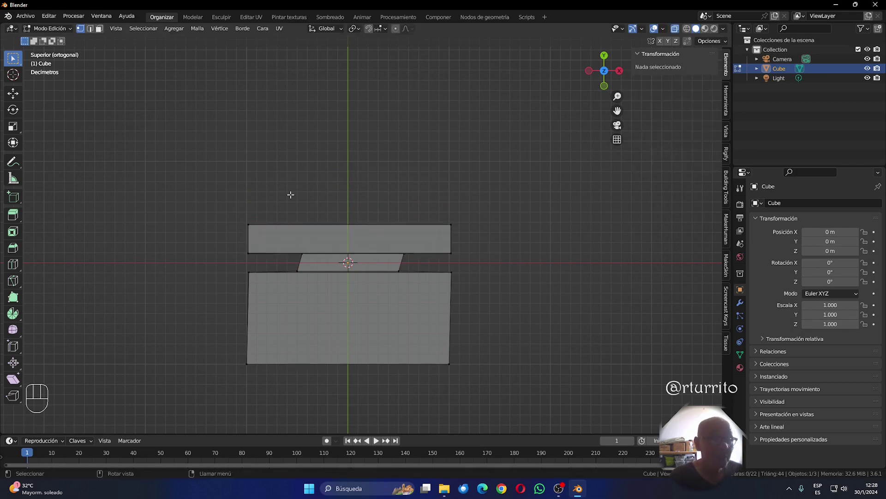
{"action": "key", "text": "Tab"}
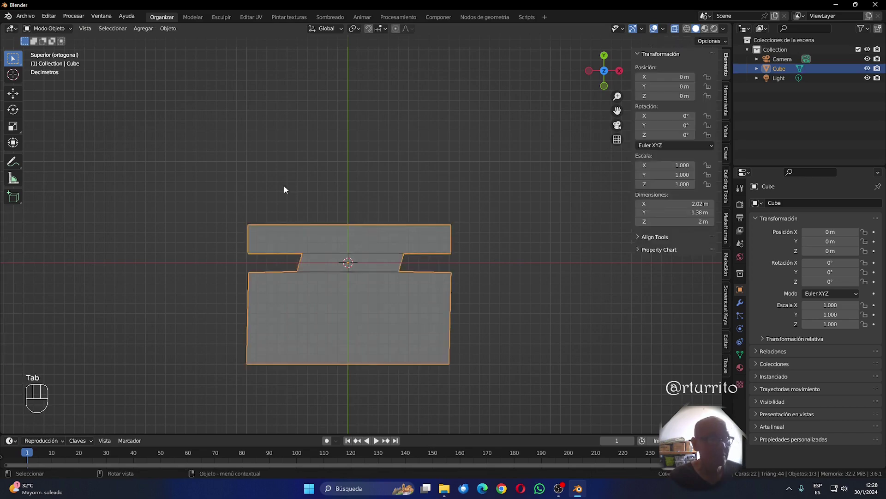
Duplicate the notched shape in place and scale the copy uniformly to about 1.12.
{"action": "left_click", "coordinate": [454, 226]}
{"action": "left_click", "coordinate": [410, 323]}
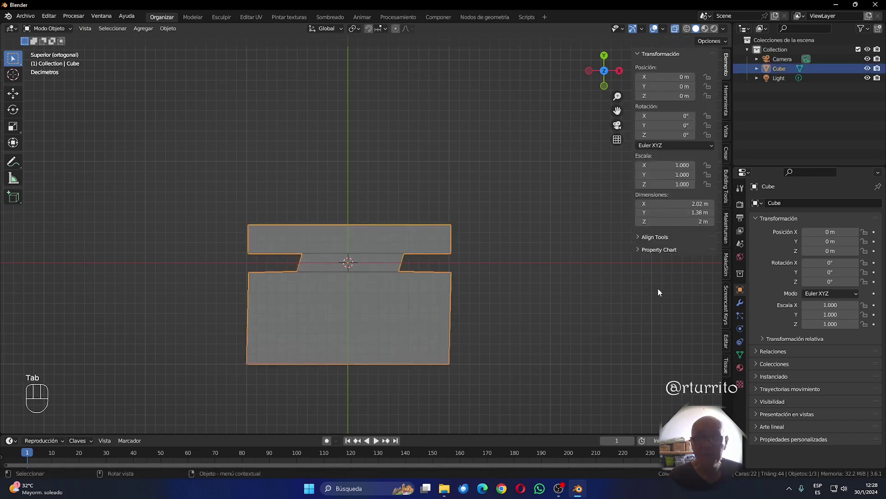
{"action": "key", "text": "shift"}
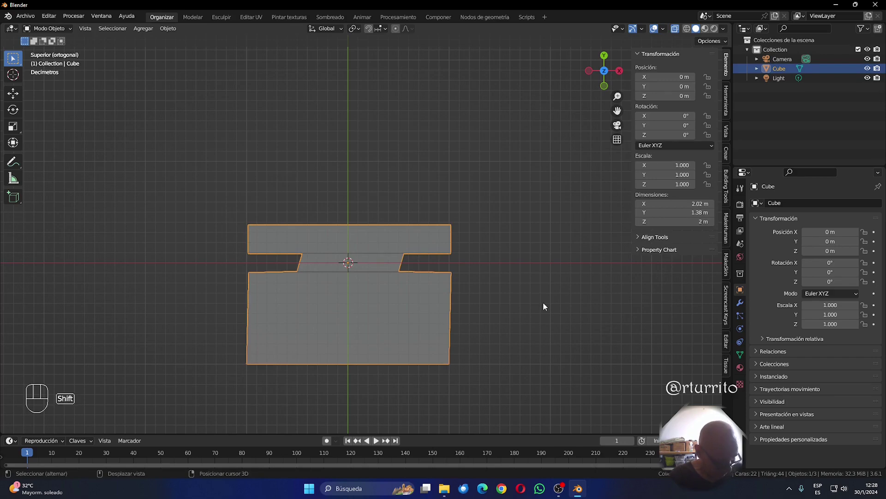
{"action": "key", "text": "shift+d"}
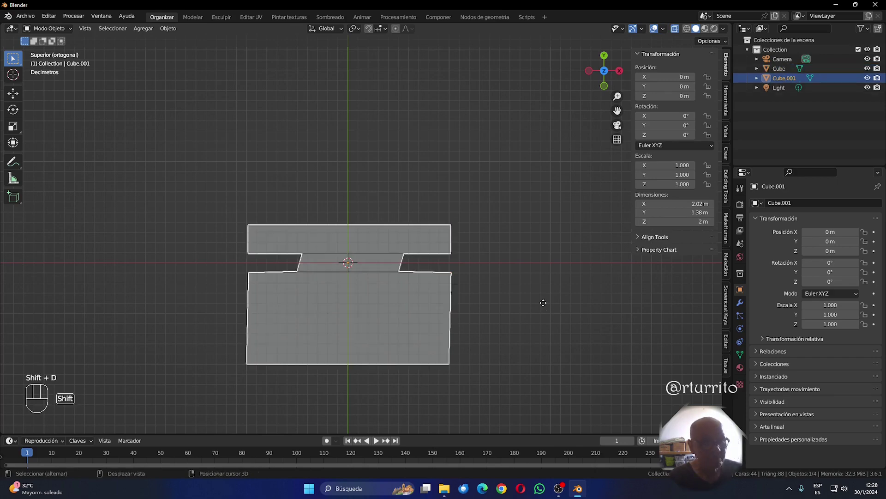
{"action": "right_click", "coordinate": [542, 306]}
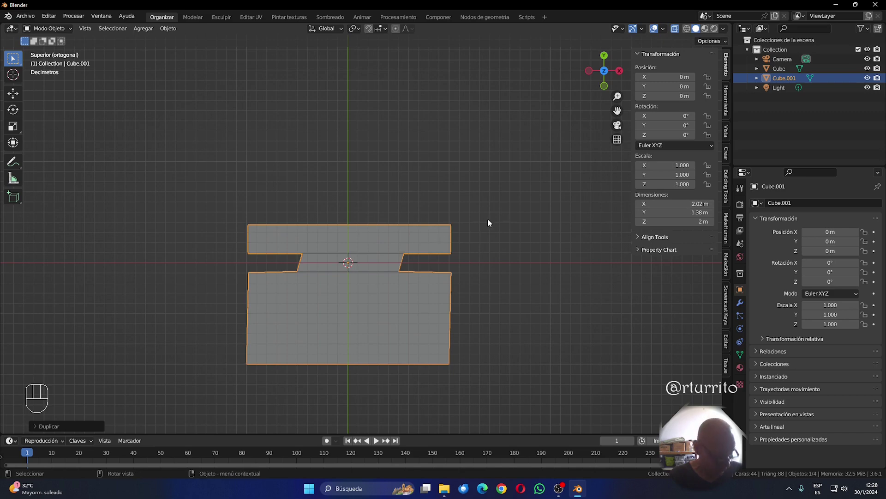
{"action": "key", "text": "s"}
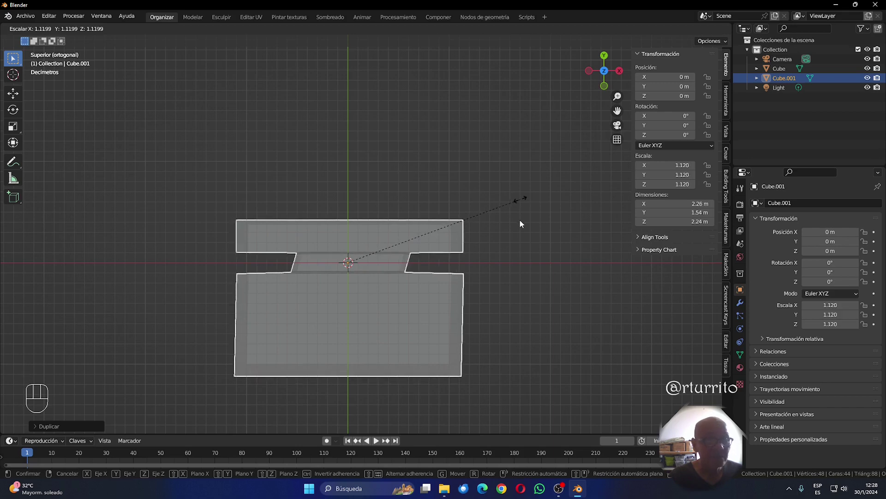
{"action": "left_click", "coordinate": [519, 221]}
Compare the notched shape with its enlarged copy around the side slots and delete the copy.
{"action": "scroll", "coordinate": [422, 290], "scroll_direction": "up", "scroll_amount": 4}
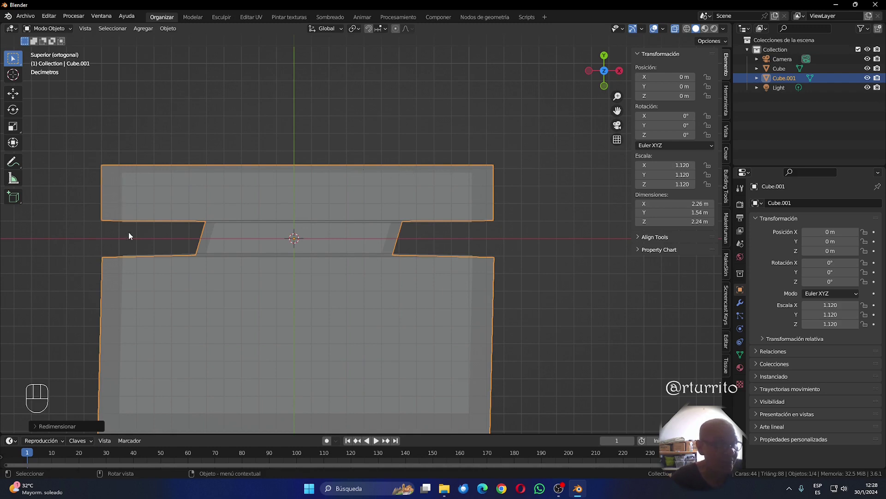
{"action": "left_click", "coordinate": [436, 331]}
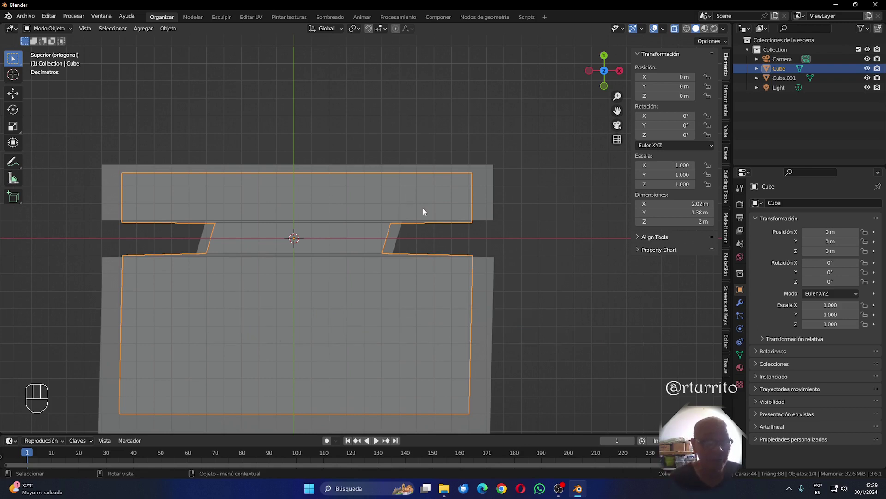
{"action": "left_click", "coordinate": [556, 328]}
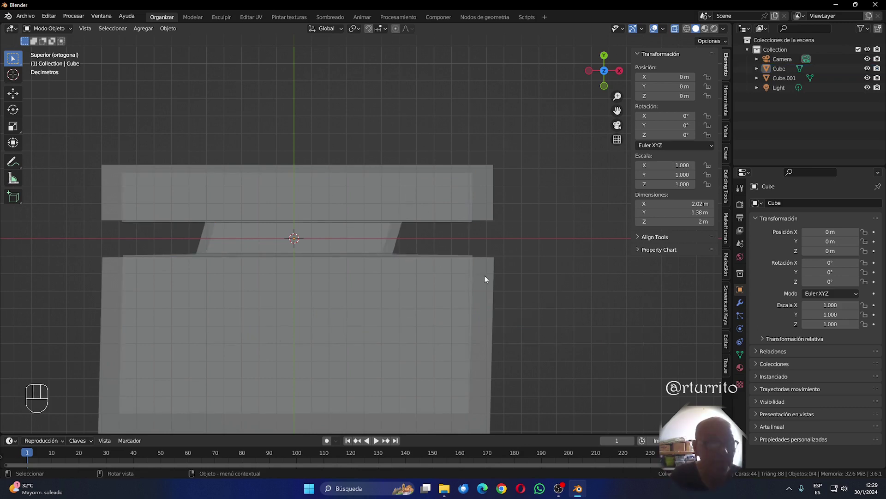
{"action": "left_click", "coordinate": [482, 199]}
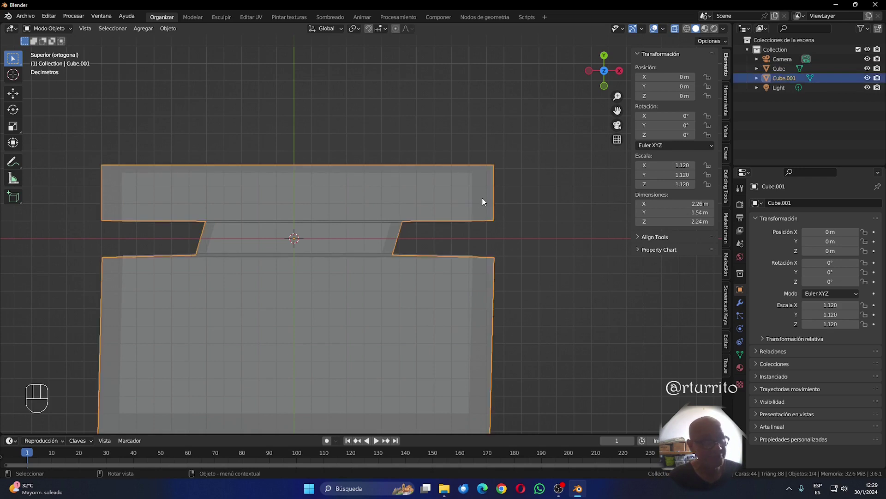
{"action": "key", "text": "Delete"}
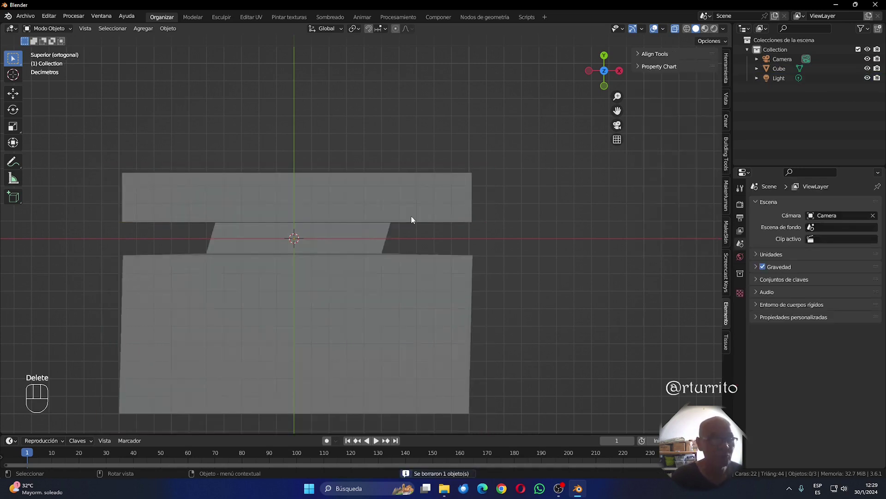
Select the remaining notched shape in Object Mode.
{"action": "left_click", "coordinate": [361, 204]}
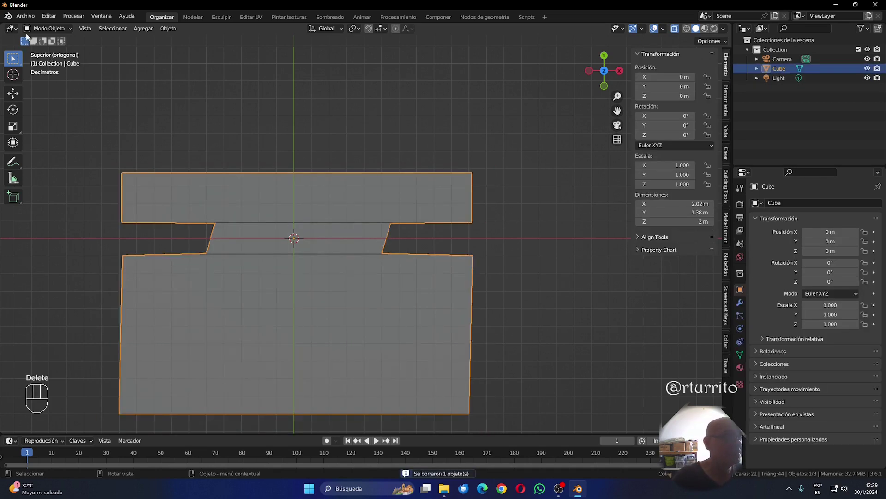
{"action": "key", "text": "Tab"}
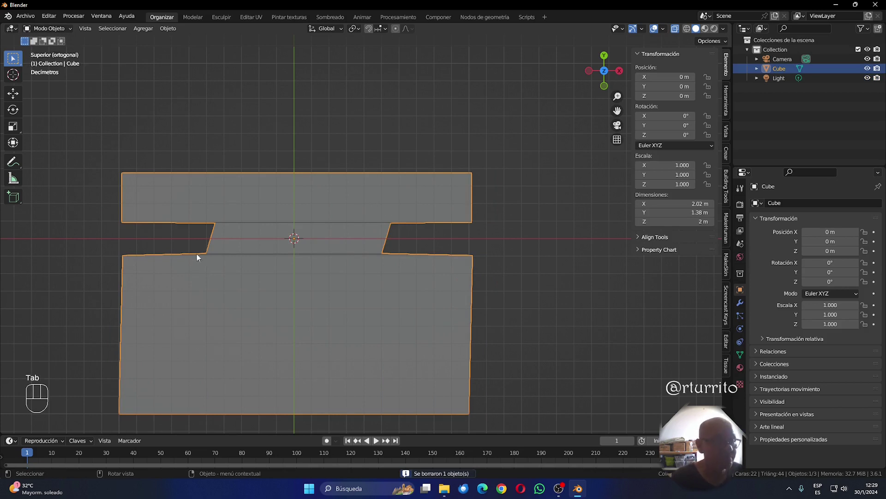
{"action": "left_click_drag", "start_coordinate": [75, 112], "coordinate": [538, 429]}
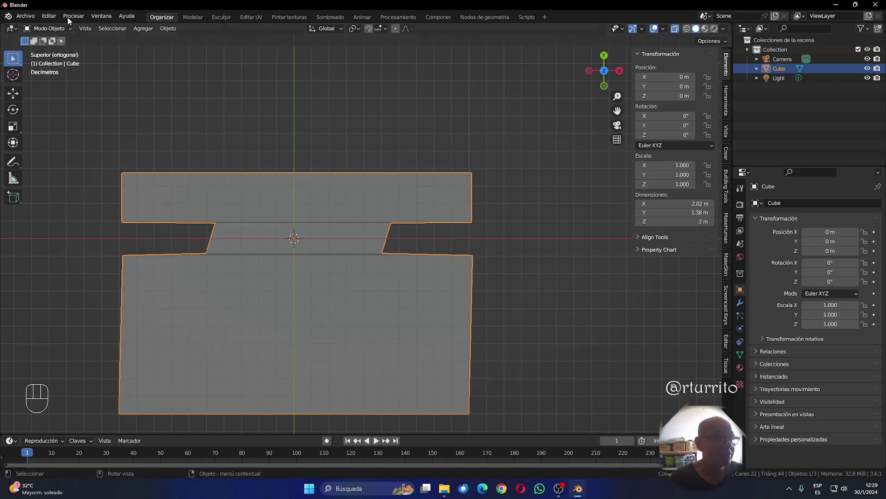
Select all vertices of the notched shape in Edit Mode and activate the Shrink/Fatten tool.
{"action": "left_click", "coordinate": [46, 29]}
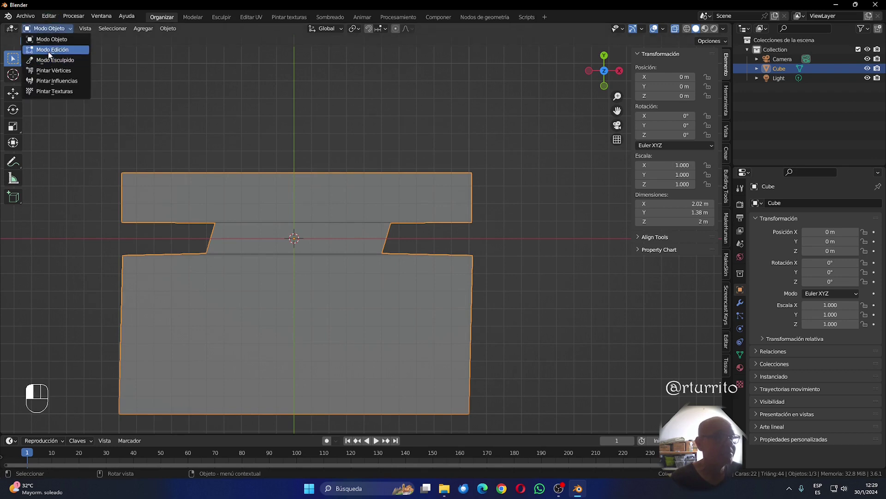
{"action": "key", "text": "Return"}
{"action": "left_click_drag", "start_coordinate": [91, 125], "coordinate": [528, 428]}
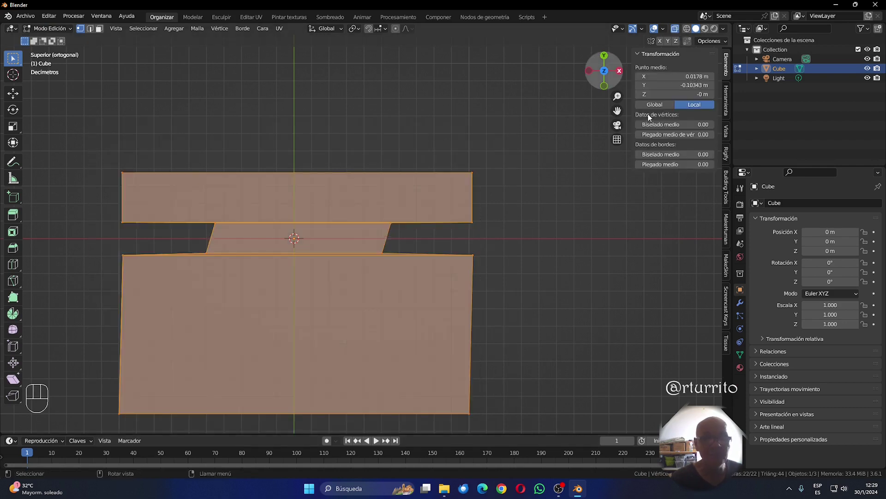
{"action": "left_click_drag", "start_coordinate": [606, 66], "coordinate": [451, 204]}
{"action": "scroll", "coordinate": [457, 207], "scroll_direction": "down", "scroll_amount": 5}
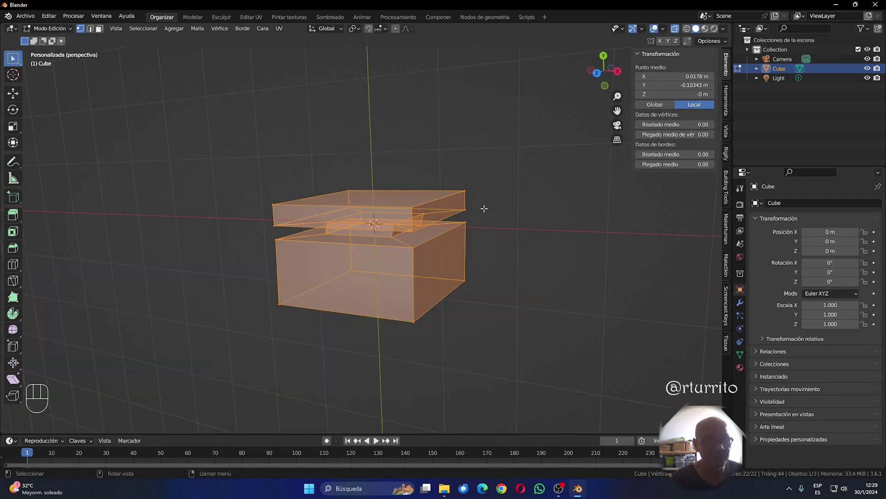
{"action": "scroll", "coordinate": [484, 208], "scroll_direction": "up", "scroll_amount": 1}
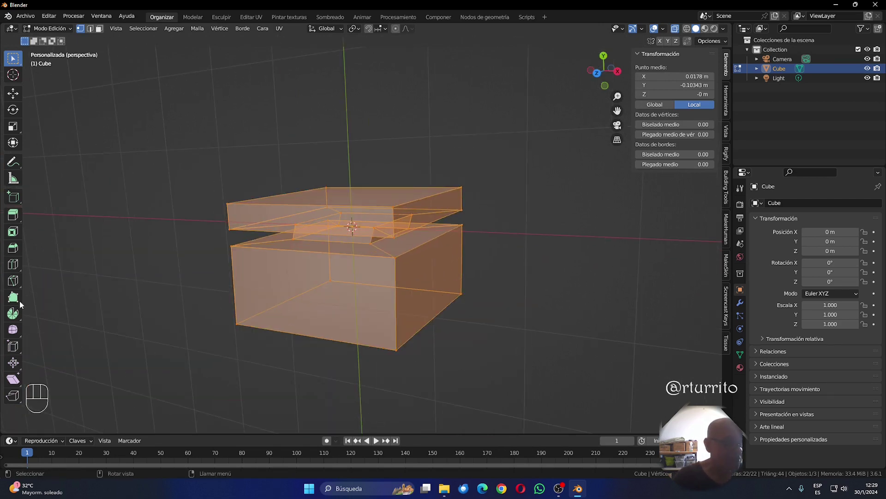
{"action": "left_click", "coordinate": [13, 364]}
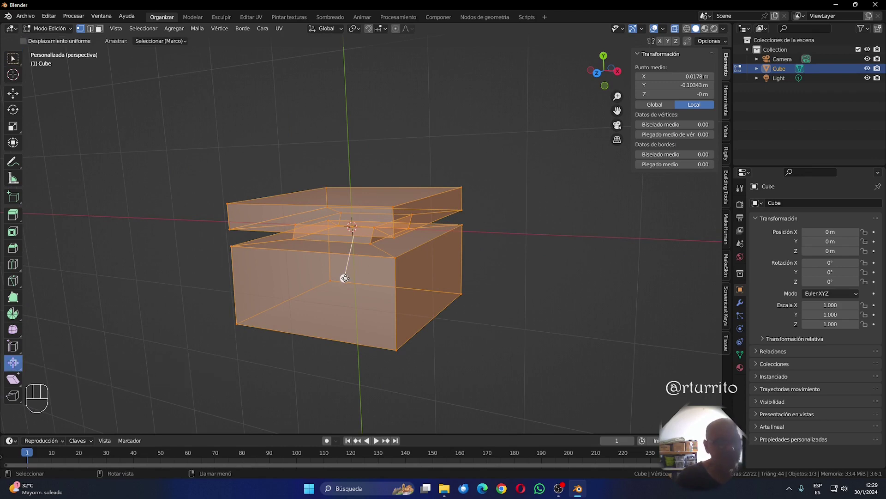
Try to expand the whole notched shape outward along its normals with Shrink/Fatten, and undo the expansion.
{"action": "left_click_drag", "start_coordinate": [344, 277], "coordinate": [345, 273]}
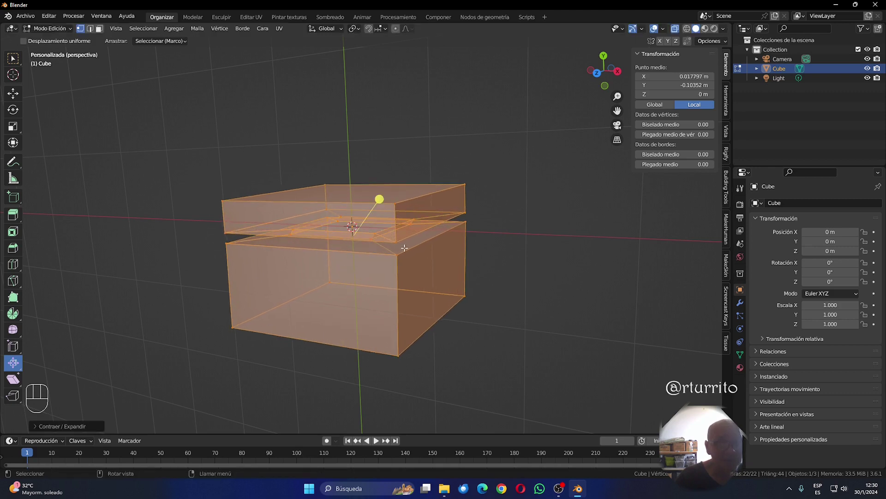
{"action": "left_click", "coordinate": [182, 193]}
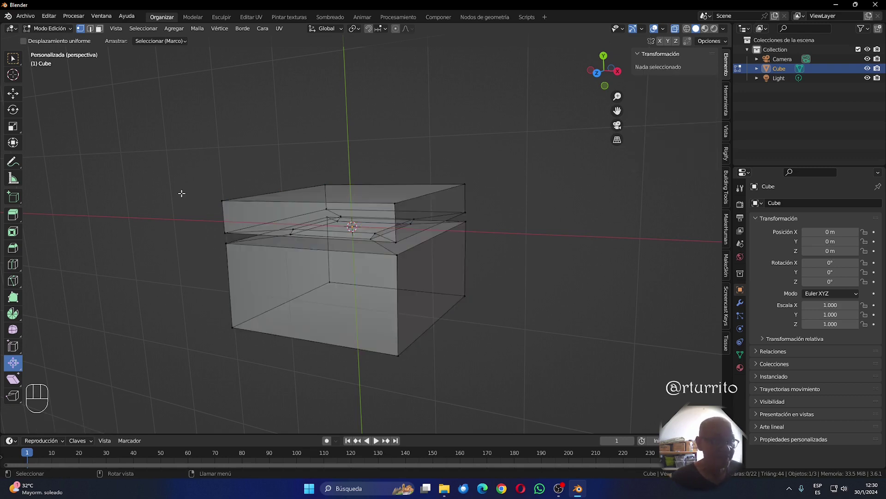
{"action": "key", "text": "ctrl+z"}
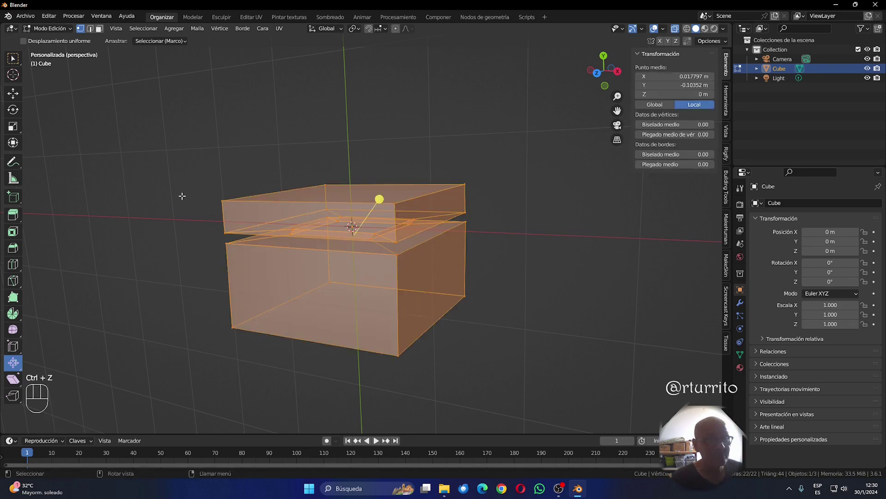
{"action": "key", "text": "ctrl+z"}
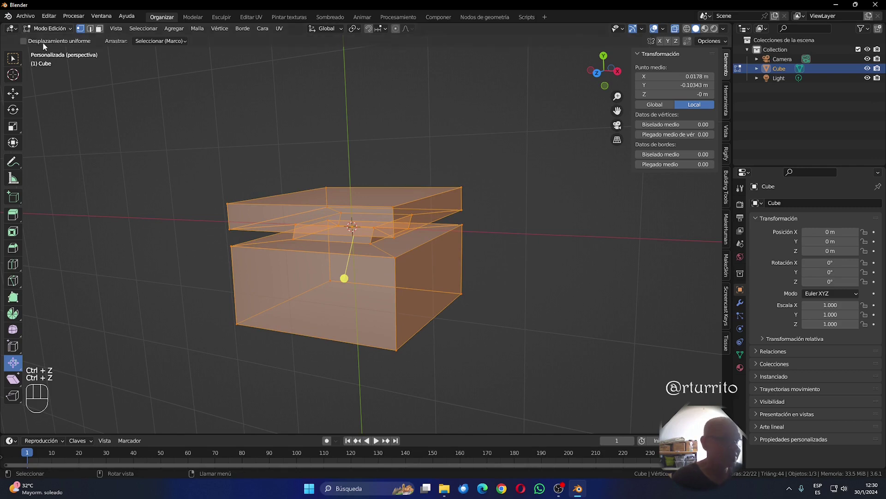
Return to Object Mode and duplicate the notched shape in place.
{"action": "key", "text": "Tab"}
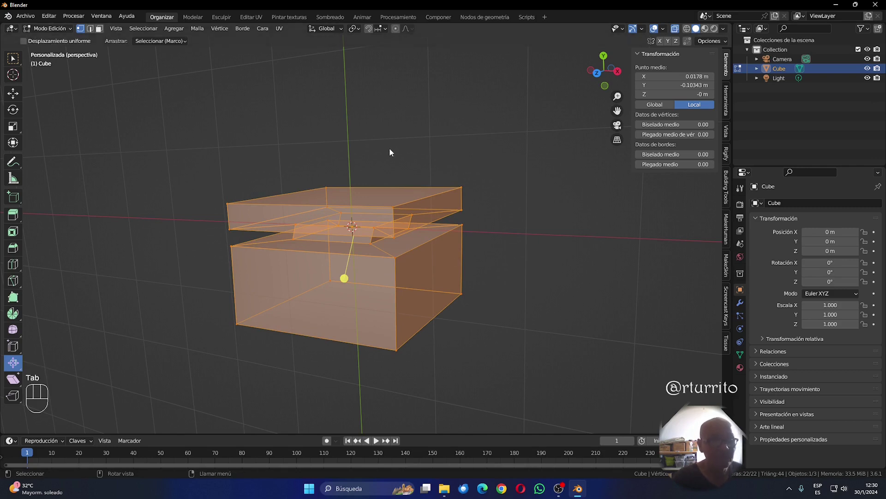
{"action": "key", "text": "Tab"}
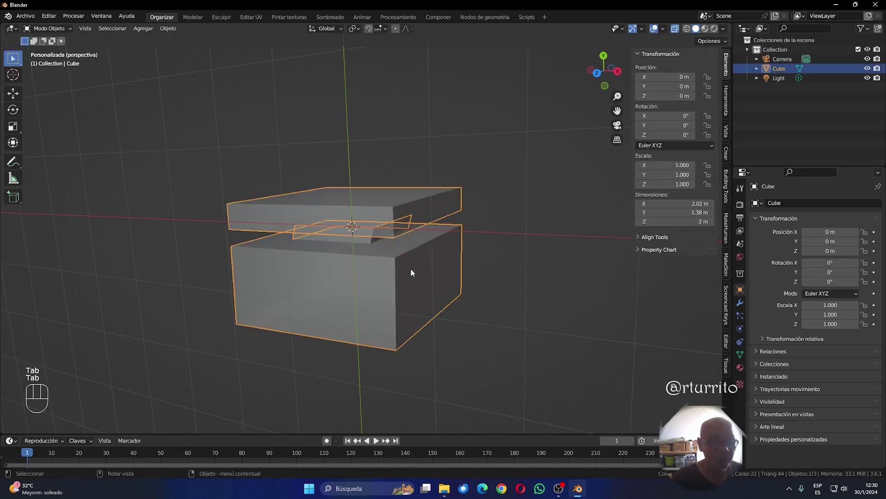
{"action": "key", "text": "shift"}
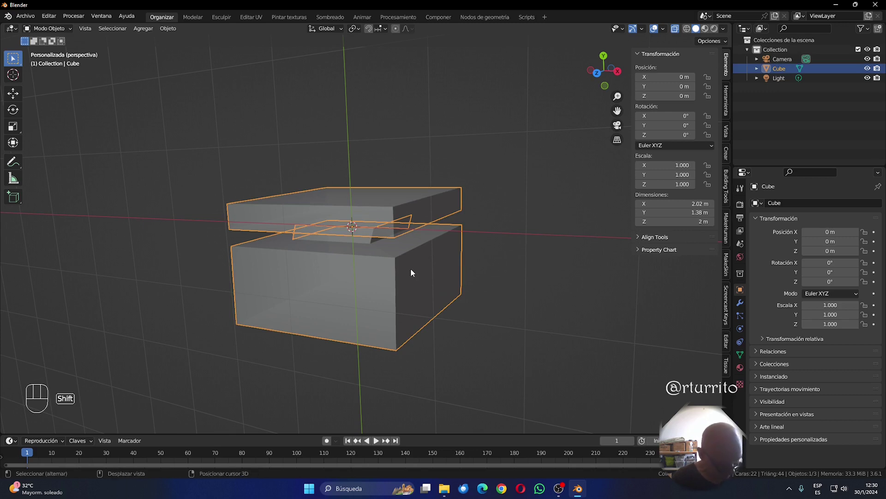
{"action": "key", "text": "shift+d"}
{"action": "right_click", "coordinate": [411, 272]}
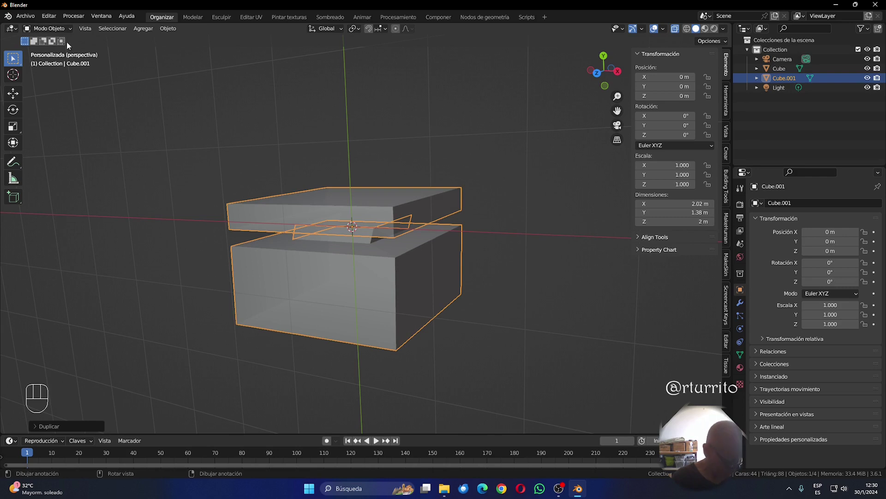
Expand all of the duplicate's walls with Shrink/Fatten to about 2.12 × 1.47 × 2.1 m overall and return to Object Mode.
{"action": "key", "text": "Tab"}
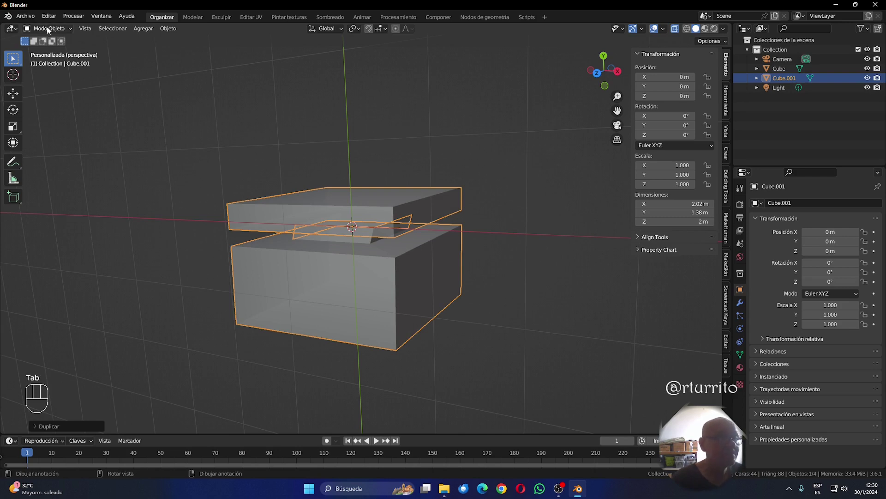
{"action": "key", "text": "Tab"}
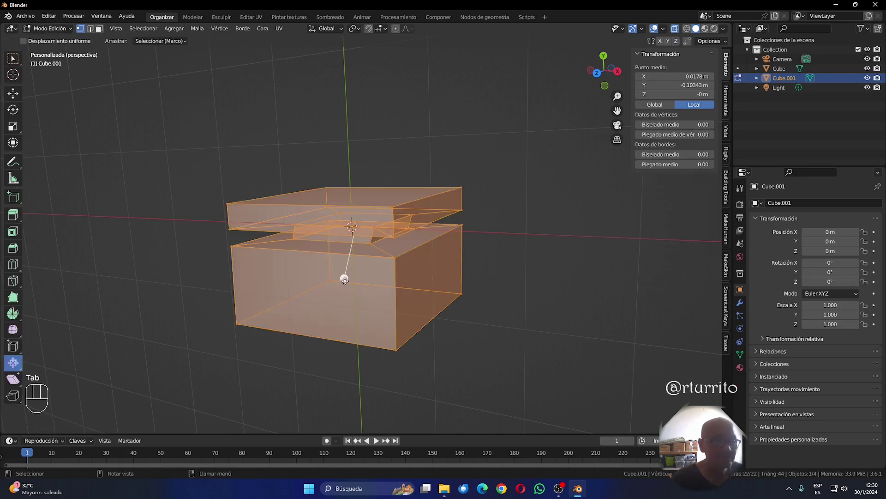
{"action": "left_click_drag", "start_coordinate": [345, 279], "coordinate": [344, 274]}
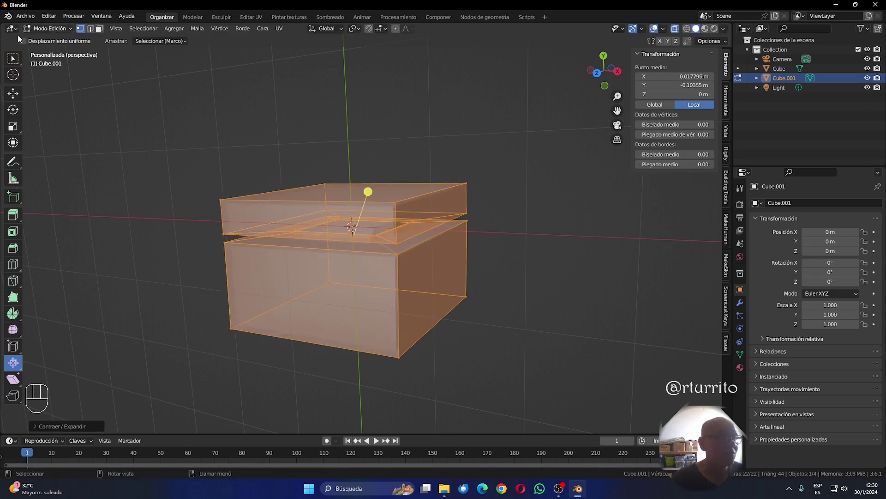
{"action": "left_click", "coordinate": [13, 58]}
{"action": "left_click", "coordinate": [530, 256]}
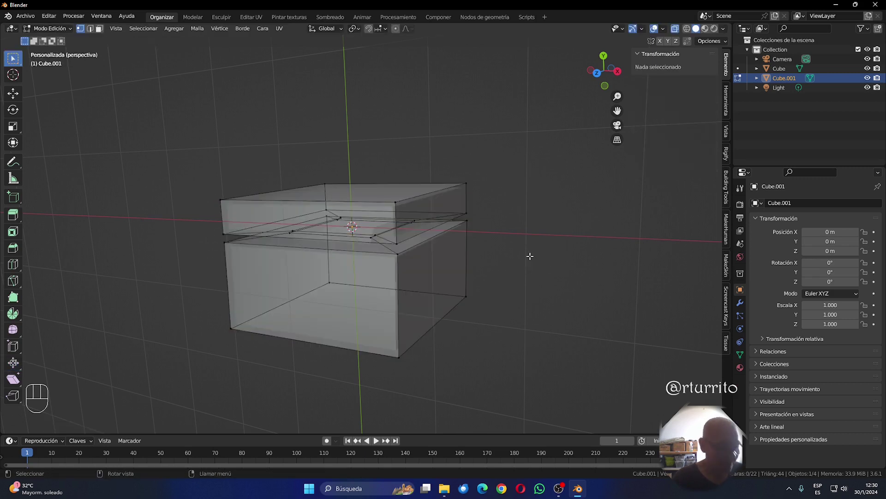
{"action": "key", "text": "Tab"}
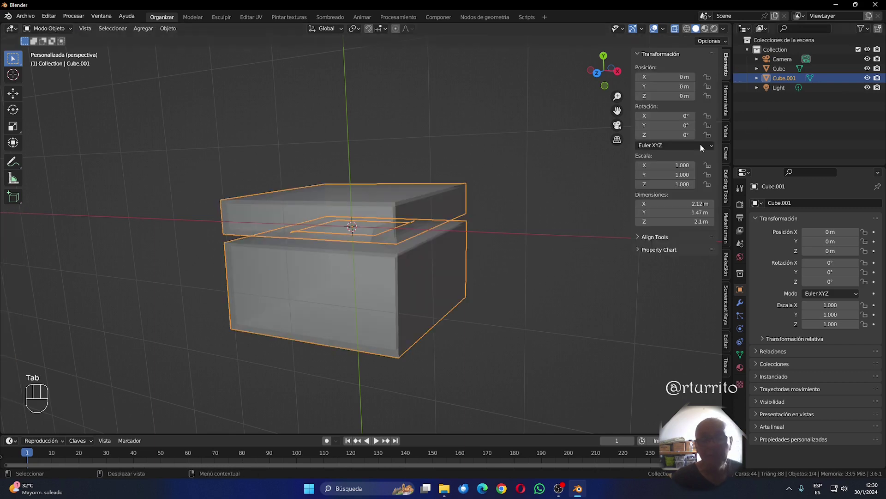
Check the expanded copy's side slots from above and add a cube mesh at the origin.
{"action": "mouse_move", "coordinate": [600, 71]}
{"action": "left_mouse_down"}
{"action": "mouse_move", "coordinate": [619, 62]}
{"action": "mouse_move", "coordinate": [594, 70]}
{"action": "left_mouse_up"}
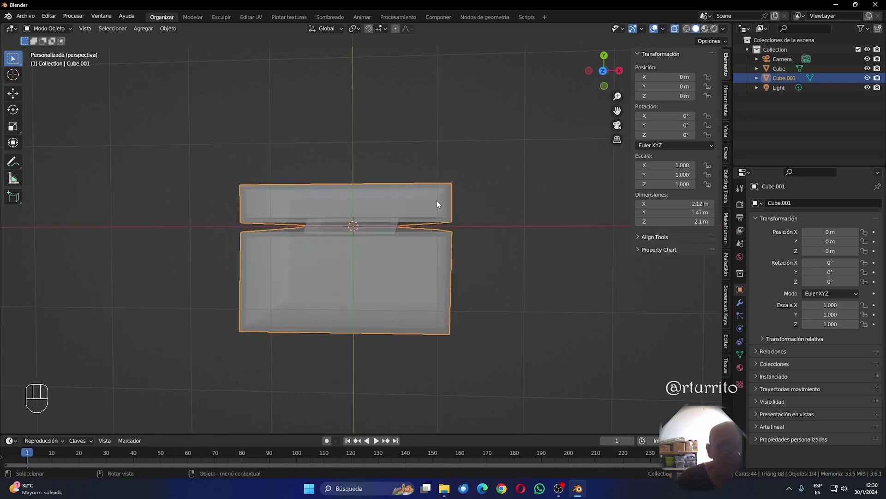
{"action": "scroll", "coordinate": [433, 203], "scroll_direction": "up", "scroll_amount": 5}
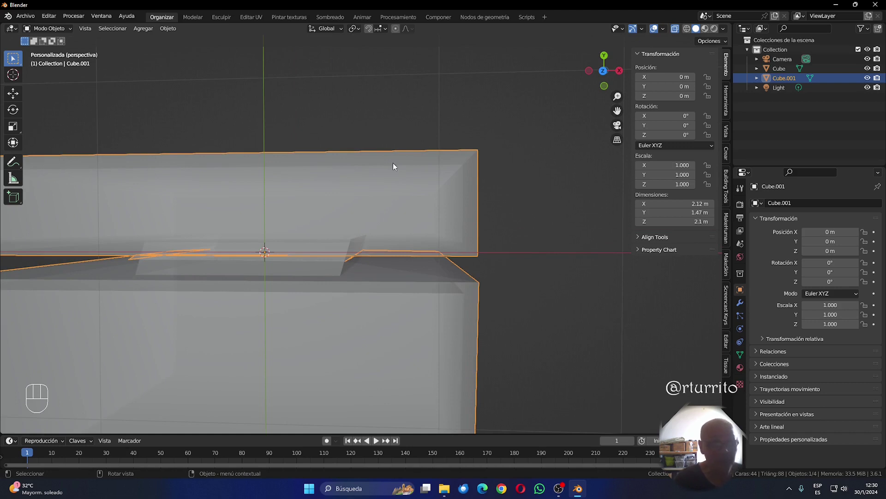
{"action": "scroll", "coordinate": [514, 263], "scroll_direction": "down", "scroll_amount": 5}
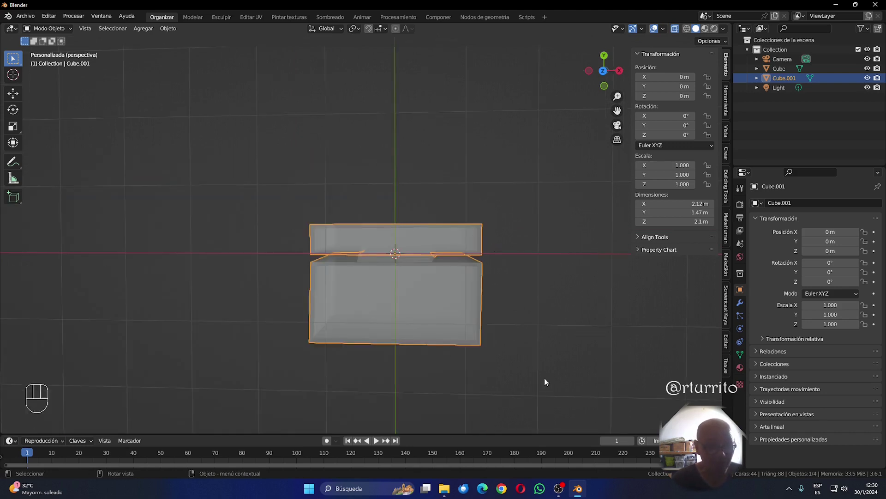
{"action": "left_click", "coordinate": [476, 220]}
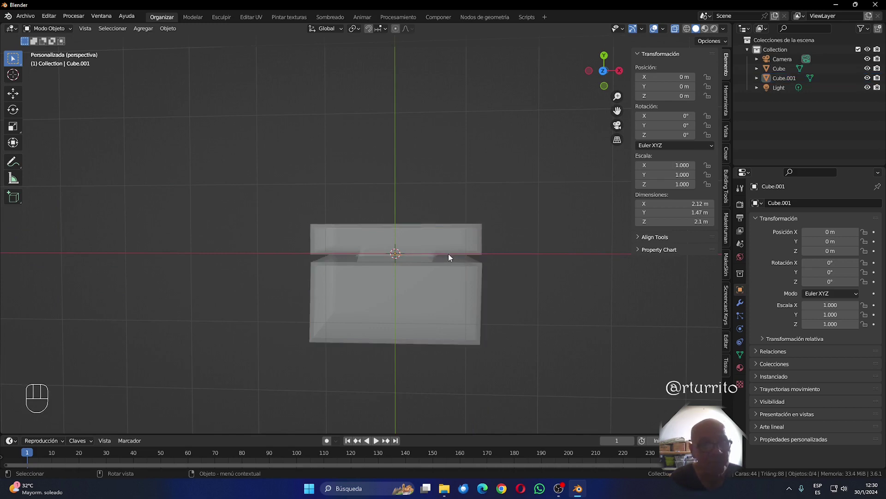
{"action": "left_click", "coordinate": [378, 229]}
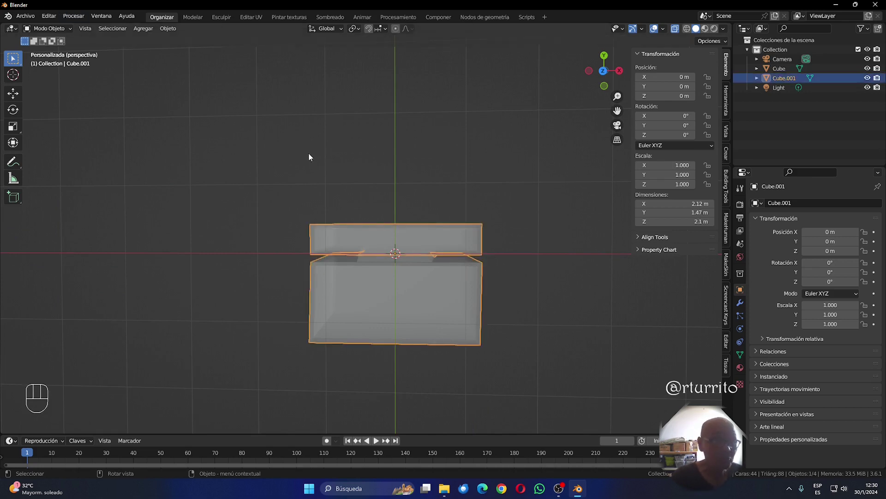
{"action": "left_click", "coordinate": [143, 28]}
{"action": "mouse_move", "coordinate": [152, 40]}
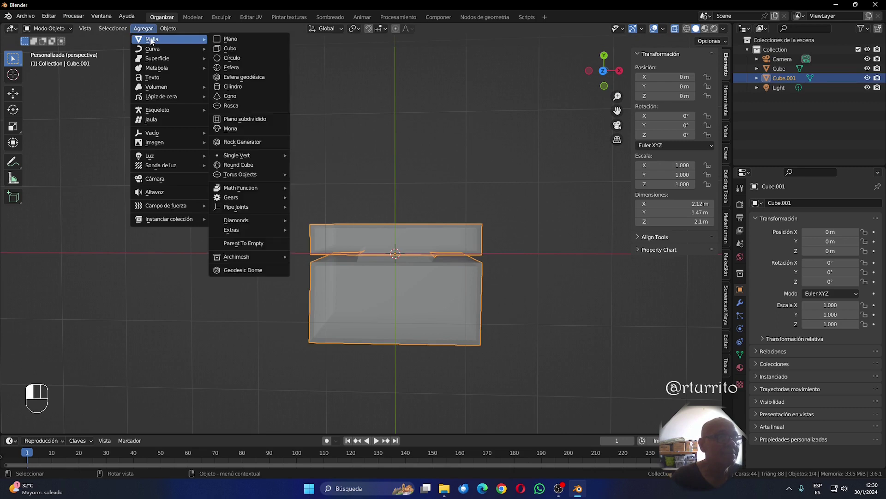
{"action": "key", "text": "Return"}
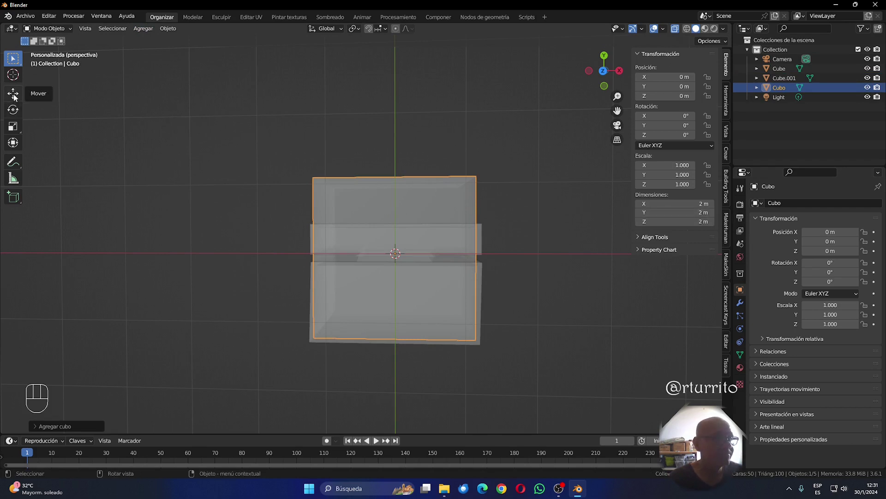
Scale the new cube to about 1.28 in X and 0.89 in Y, and move it about 0.31 m toward -Y around the notched shapes.
{"action": "left_click", "coordinate": [13, 126]}
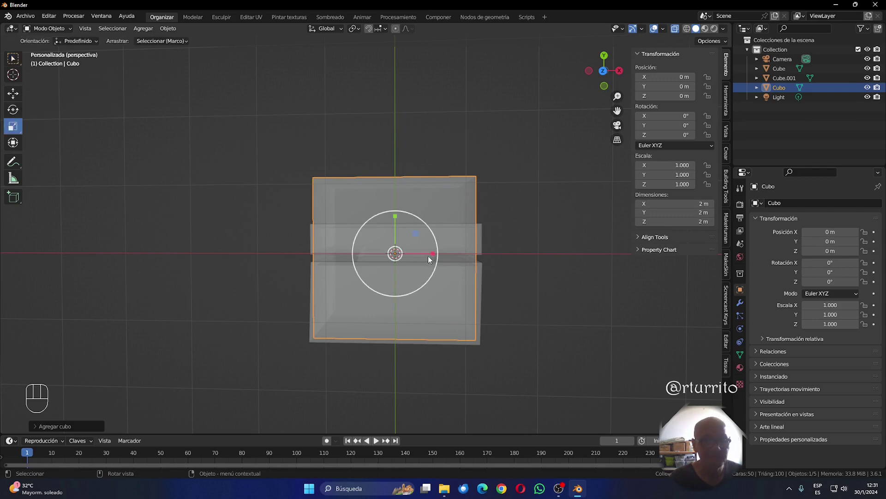
{"action": "left_click_drag", "start_coordinate": [433, 253], "coordinate": [454, 250]}
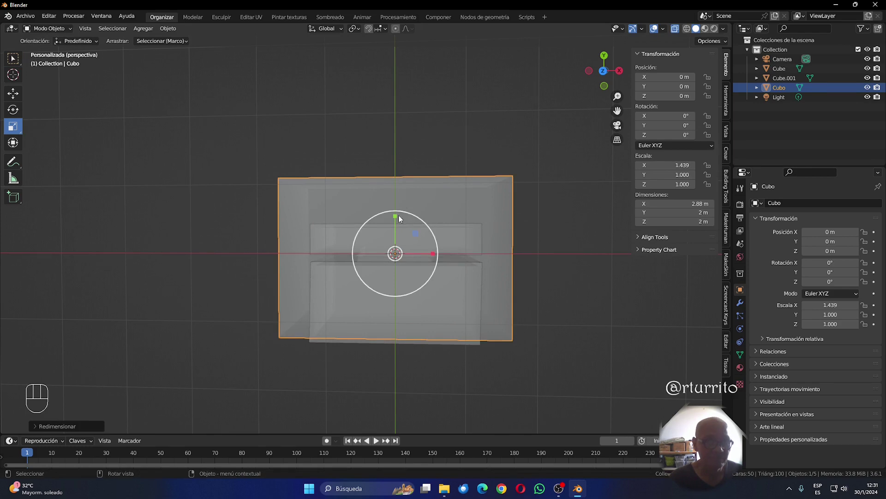
{"action": "left_click_drag", "start_coordinate": [395, 216], "coordinate": [394, 221]}
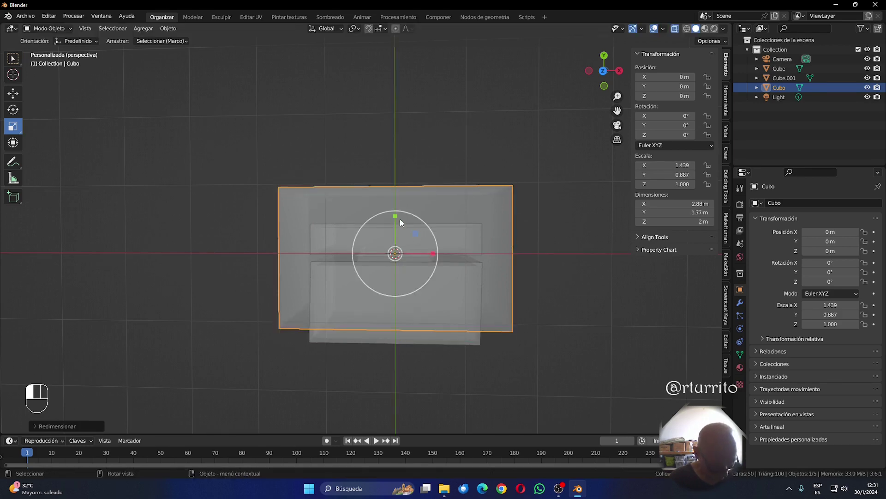
{"action": "key", "text": "g"}
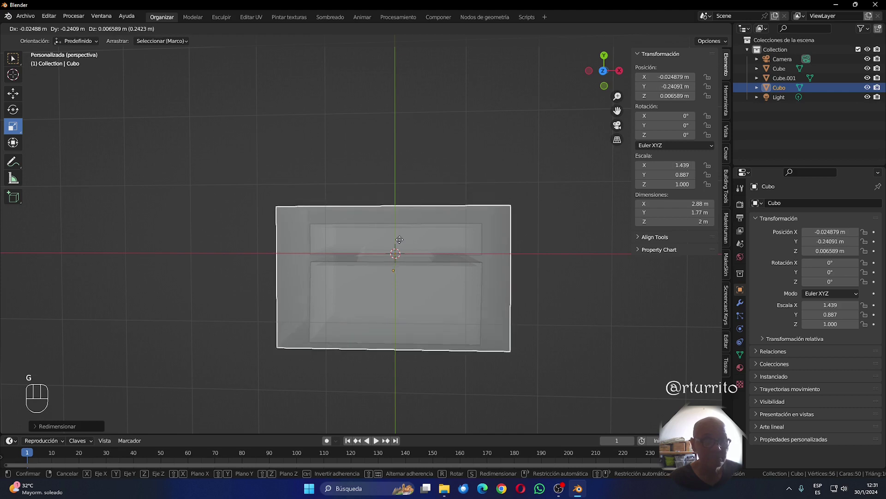
{"action": "left_click", "coordinate": [468, 256]}
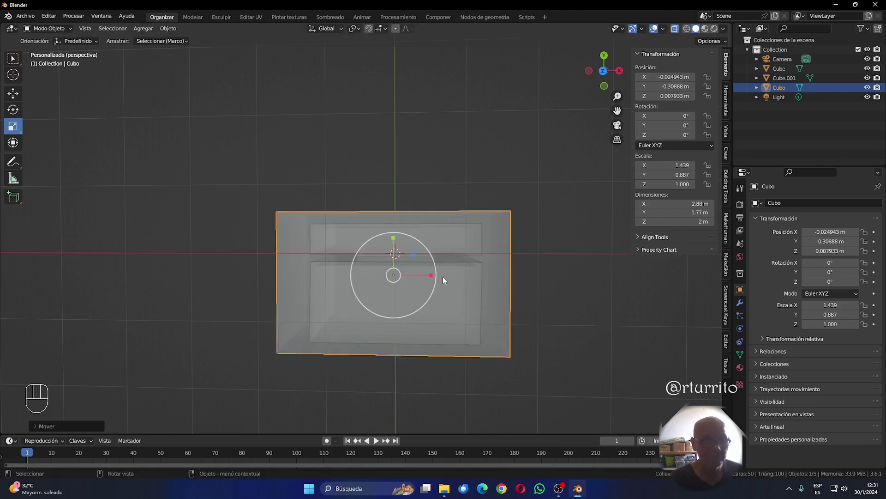
{"action": "left_click_drag", "start_coordinate": [431, 276], "coordinate": [428, 275]}
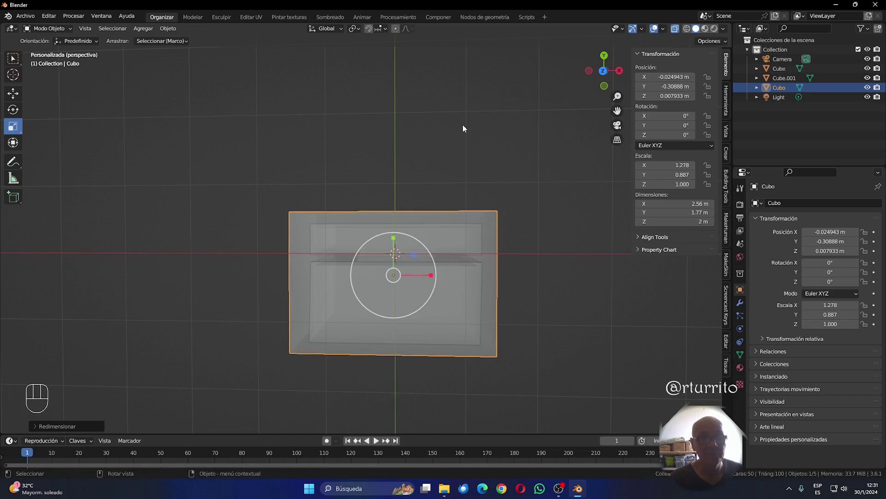
Subtract the expanded copy of the notched shape from the enclosing cube with a Bool Tool Auto Boolean Difference.
{"action": "left_click", "coordinate": [528, 231]}
{"action": "left_click", "coordinate": [425, 239]}
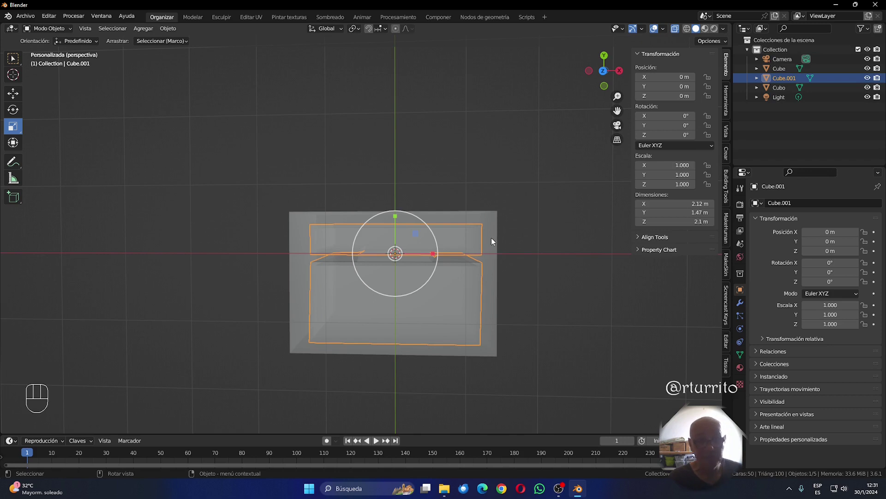
{"action": "left_click", "coordinate": [491, 235], "text": "shift"}
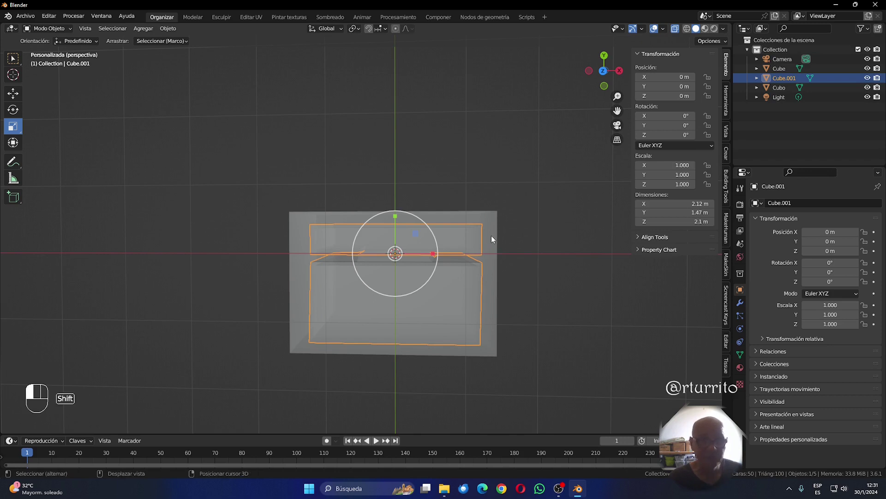
{"action": "key", "text": "w"}
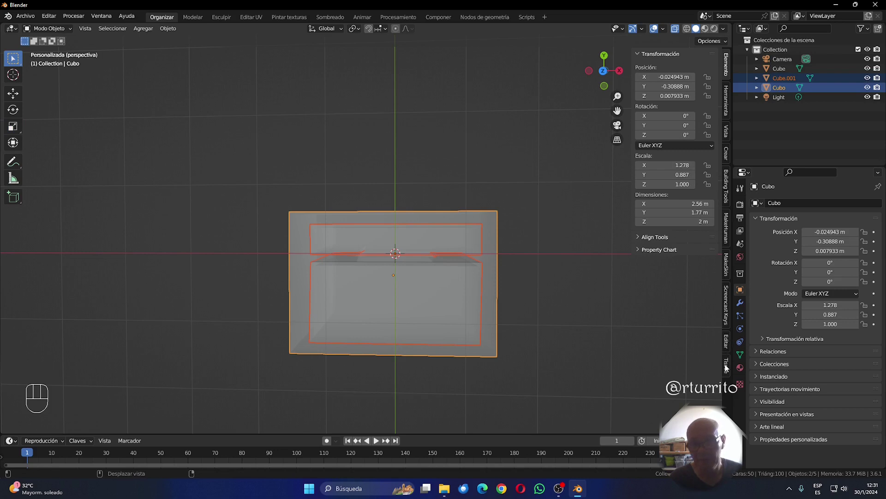
{"action": "left_click", "coordinate": [726, 341]}
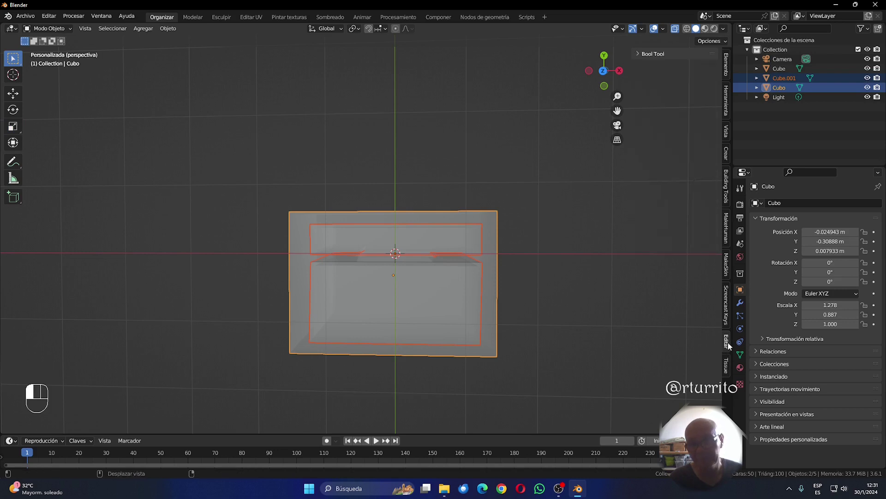
{"action": "left_click", "coordinate": [650, 55]}
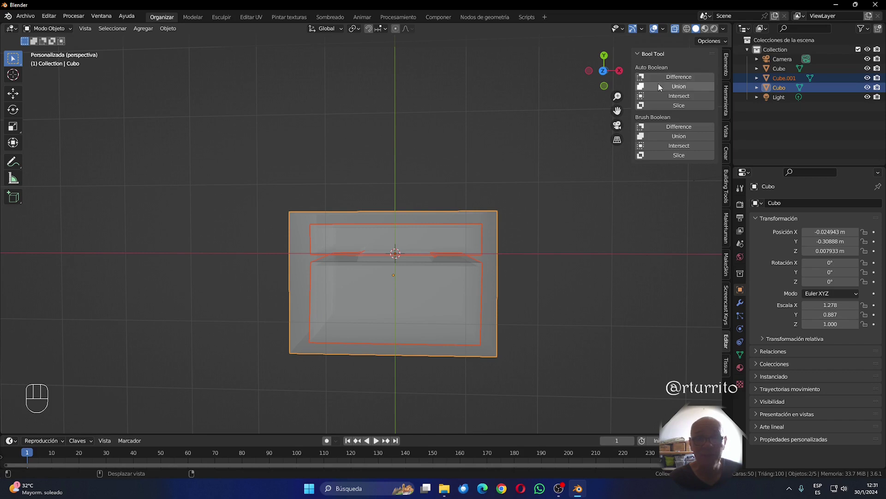
{"action": "left_click", "coordinate": [660, 77]}
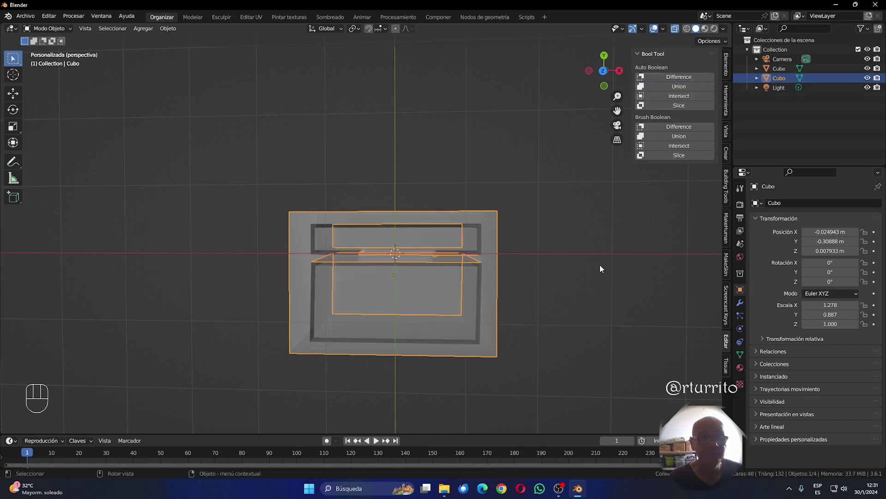
{"action": "left_click", "coordinate": [545, 337]}
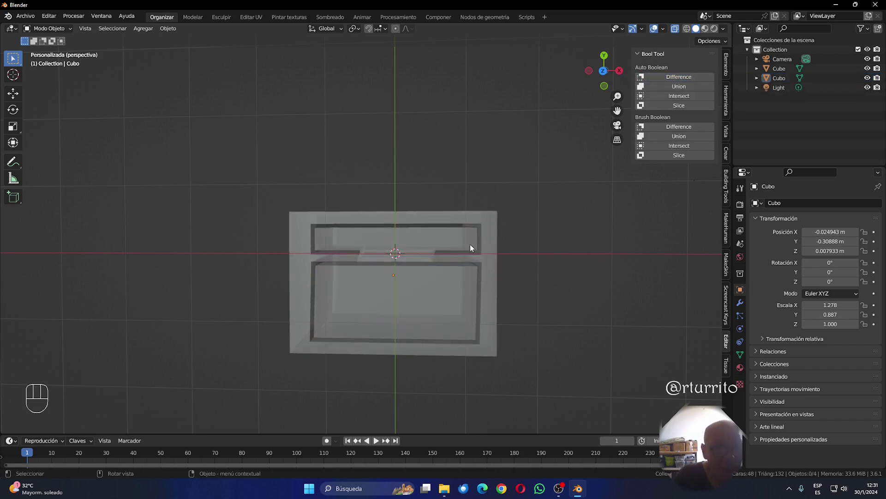
Examine the clearance between the notched shape and the mould cavity walls by selecting each object in turn.
{"action": "scroll", "coordinate": [467, 248], "scroll_direction": "up", "scroll_amount": 4}
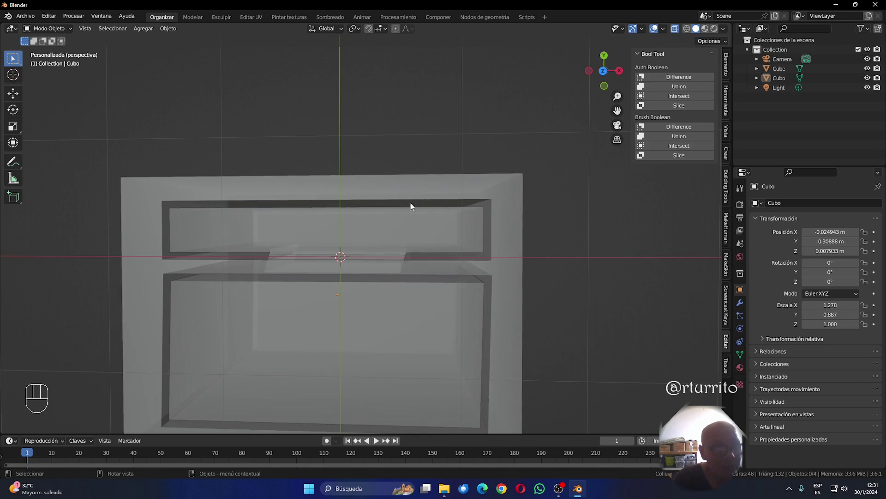
{"action": "left_click", "coordinate": [377, 228]}
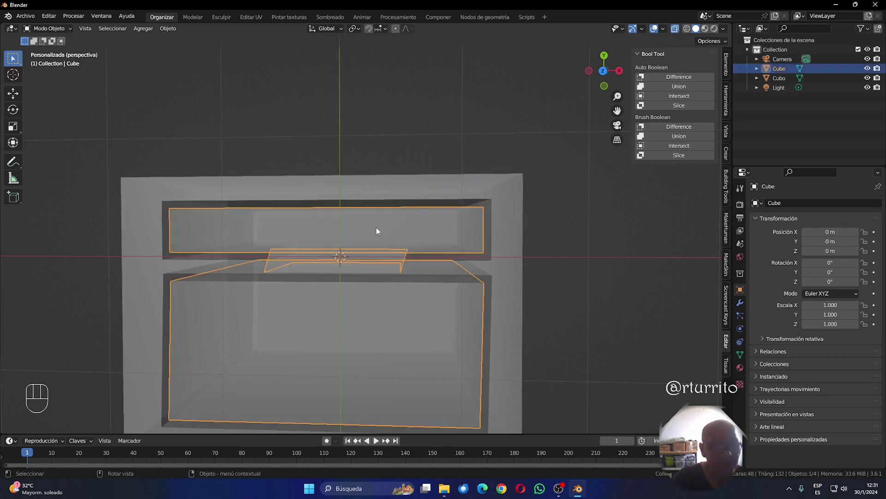
{"action": "left_click", "coordinate": [502, 203]}
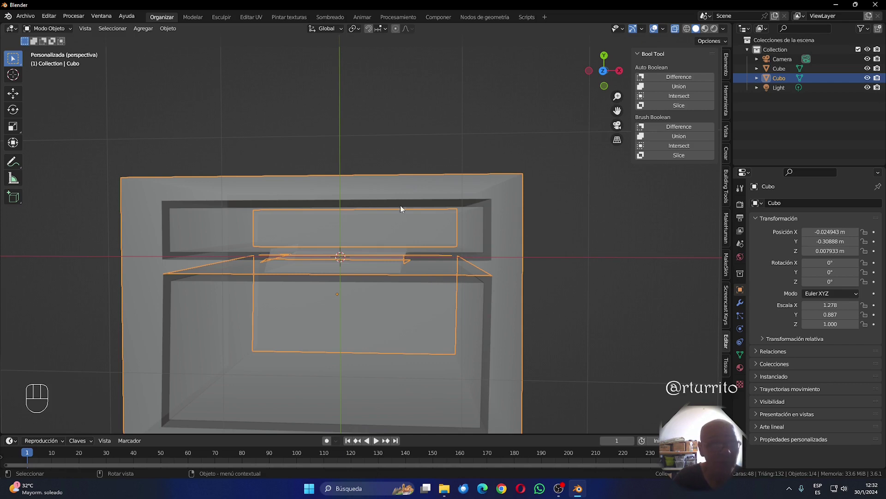
{"action": "left_click", "coordinate": [377, 317]}
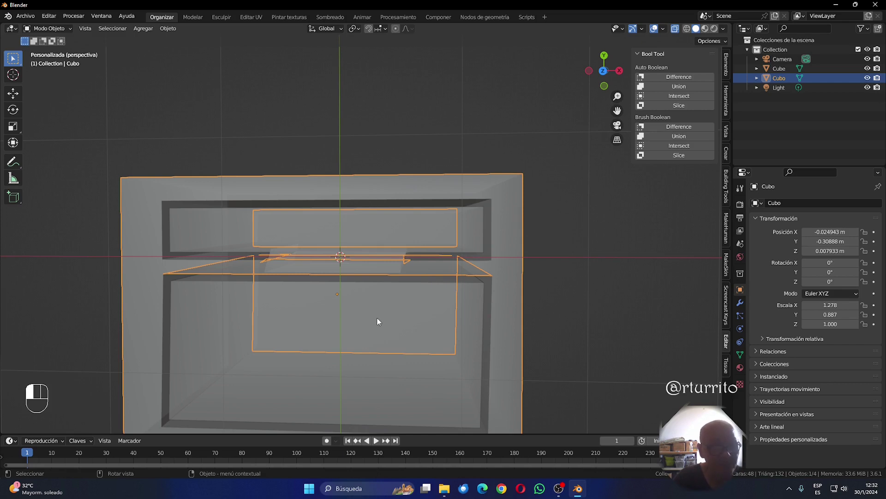
{"action": "left_click", "coordinate": [513, 218]}
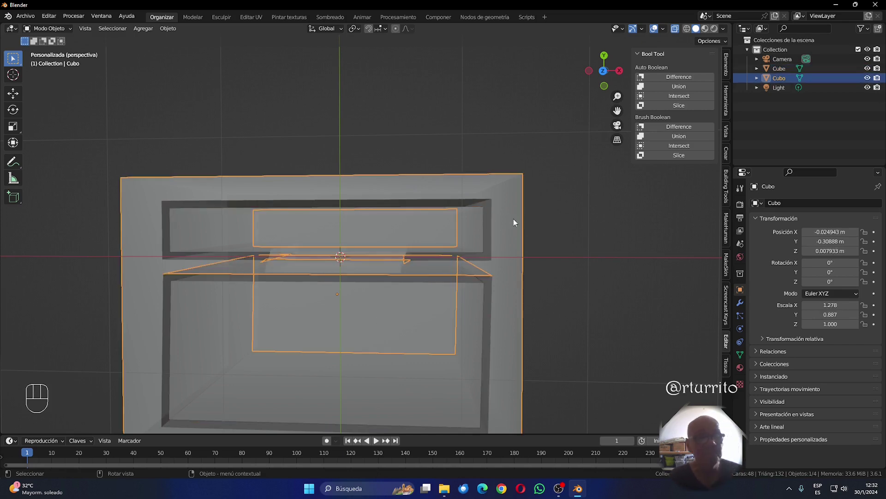
{"action": "scroll", "coordinate": [555, 283], "scroll_direction": "down", "scroll_amount": 5}
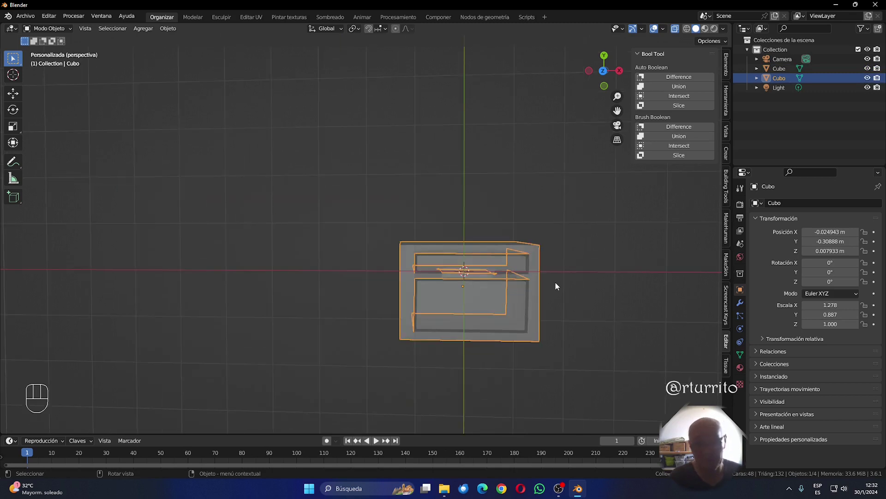
{"action": "scroll", "coordinate": [556, 283], "scroll_direction": "up", "scroll_amount": 5}
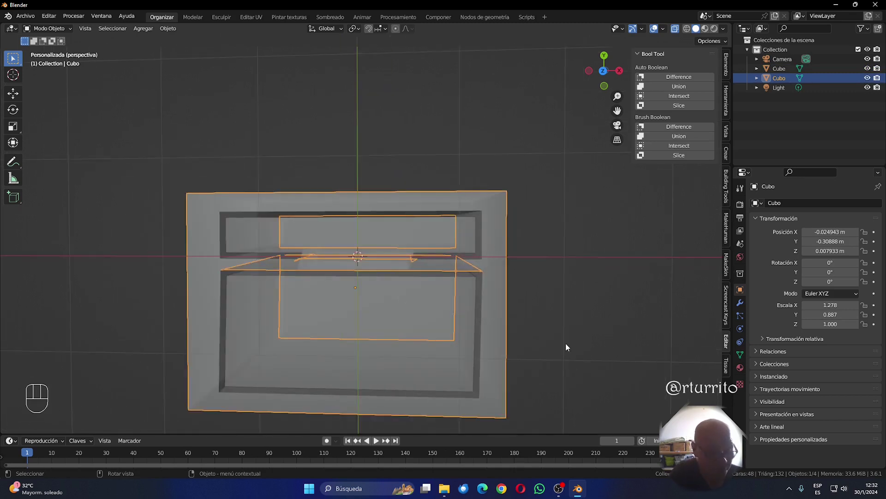
{"action": "left_click", "coordinate": [589, 286]}
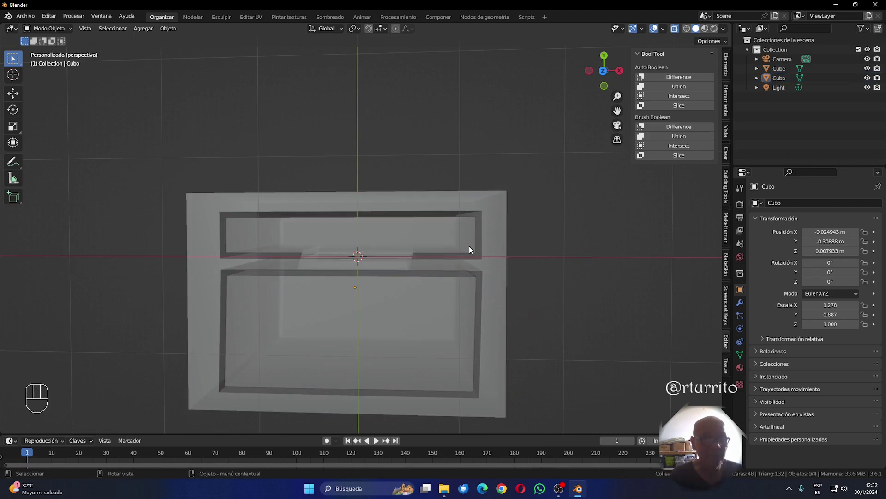
{"action": "left_click", "coordinate": [464, 242]}
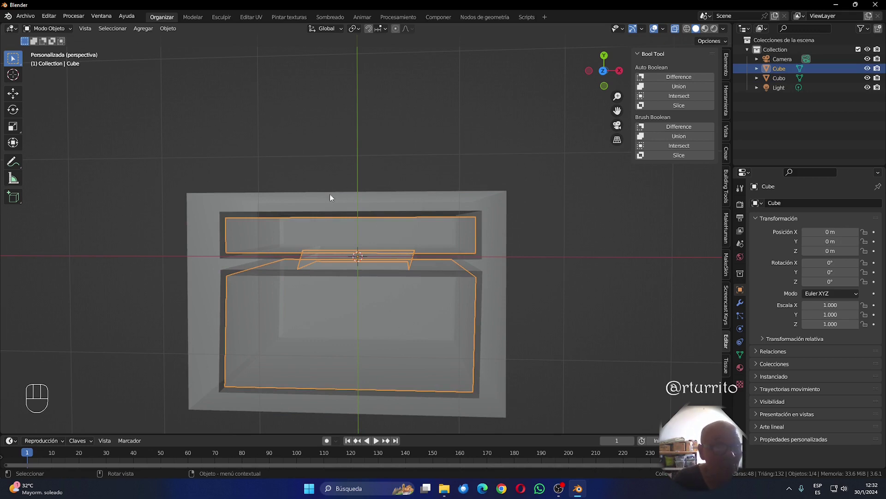
{"action": "left_click", "coordinate": [403, 226]}
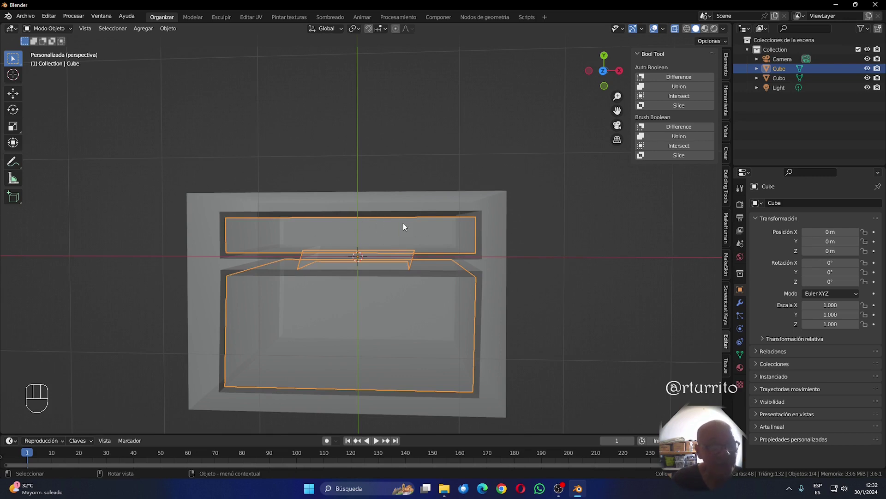
{"action": "left_click", "coordinate": [397, 354]}
{"action": "left_click", "coordinate": [469, 396]}
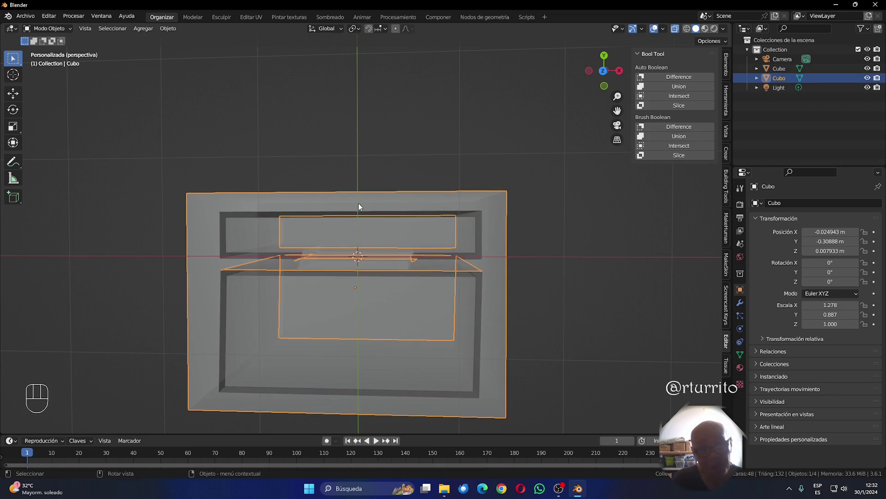
{"action": "left_click", "coordinate": [574, 214]}
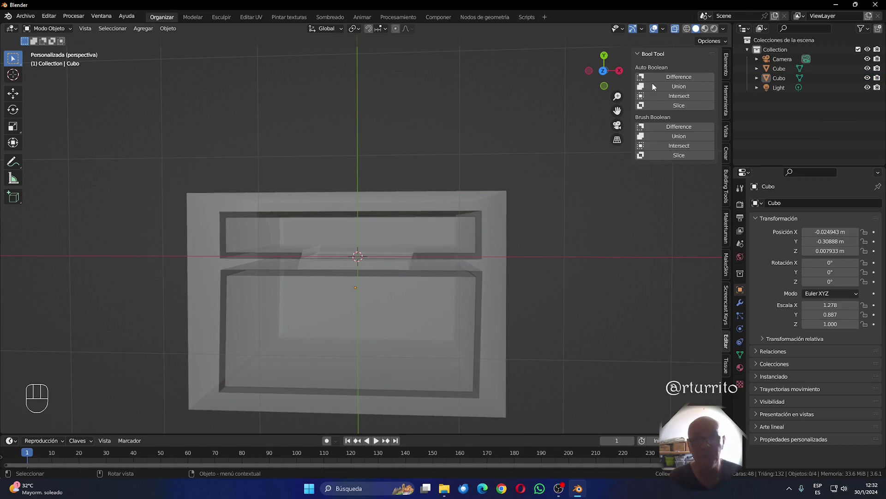
Switch to the FOTOS GMCreaciones folder in File Explorer and view the bear mould photos osito-3.jpg, osito-2.jpg and osito-1.jpg.
{"action": "left_click", "coordinate": [835, 5]}
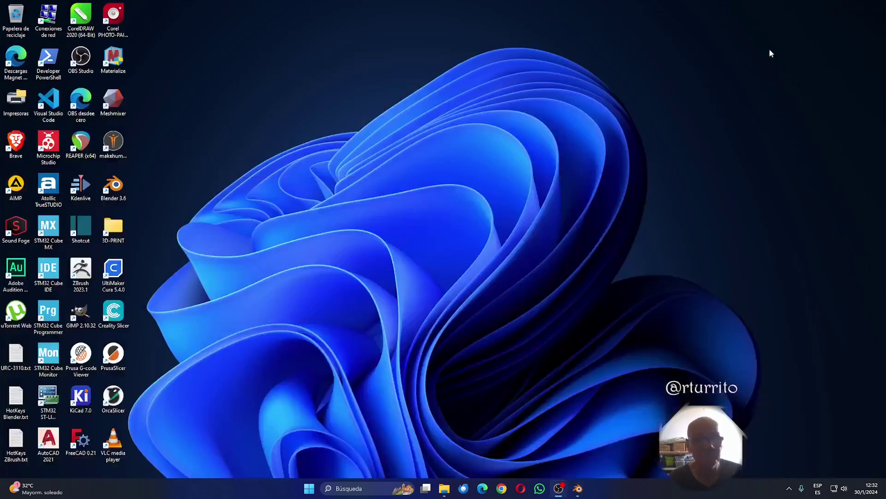
{"action": "mouse_move", "coordinate": [553, 494]}
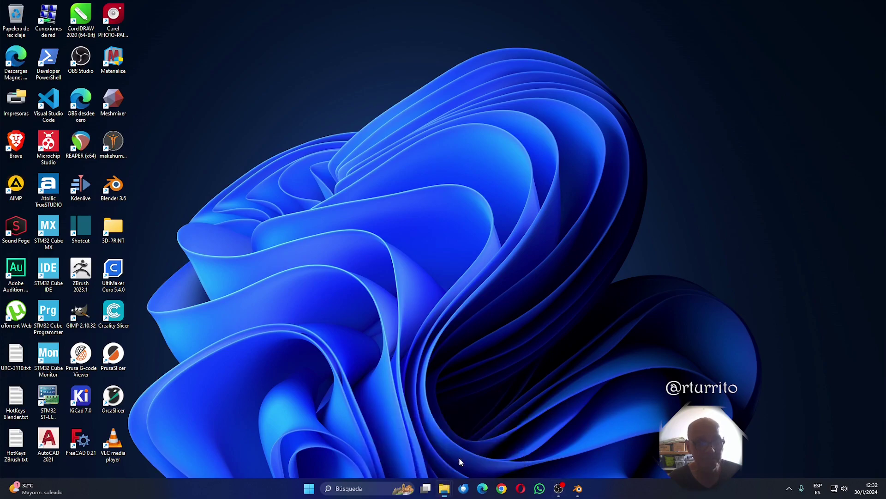
{"action": "key", "text": "alt+Tab"}
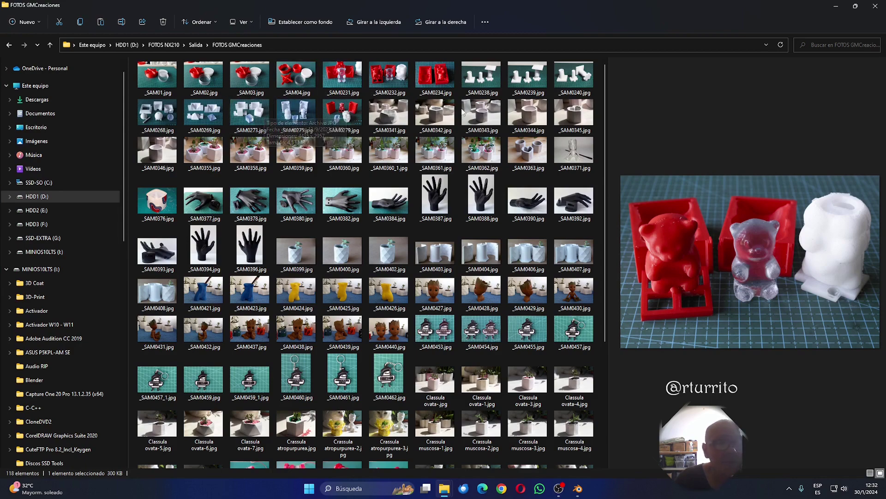
{"action": "scroll", "coordinate": [475, 298], "scroll_direction": "down", "scroll_amount": 3}
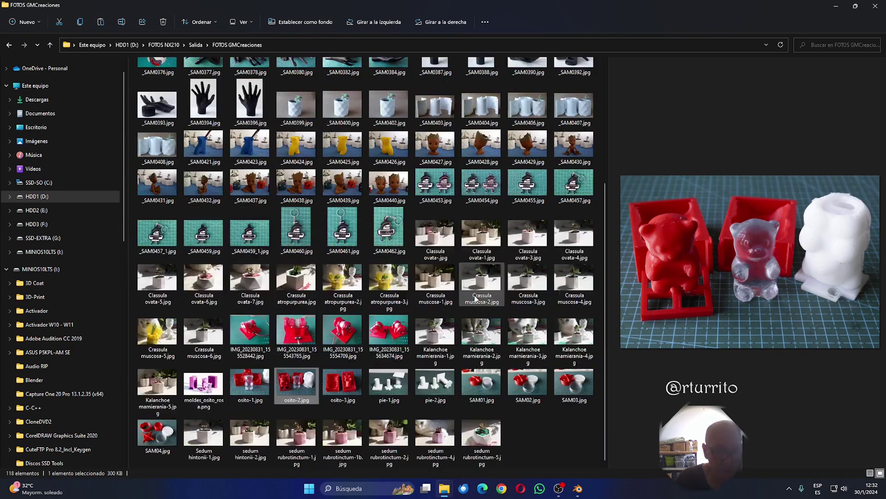
{"action": "left_click", "coordinate": [340, 383]}
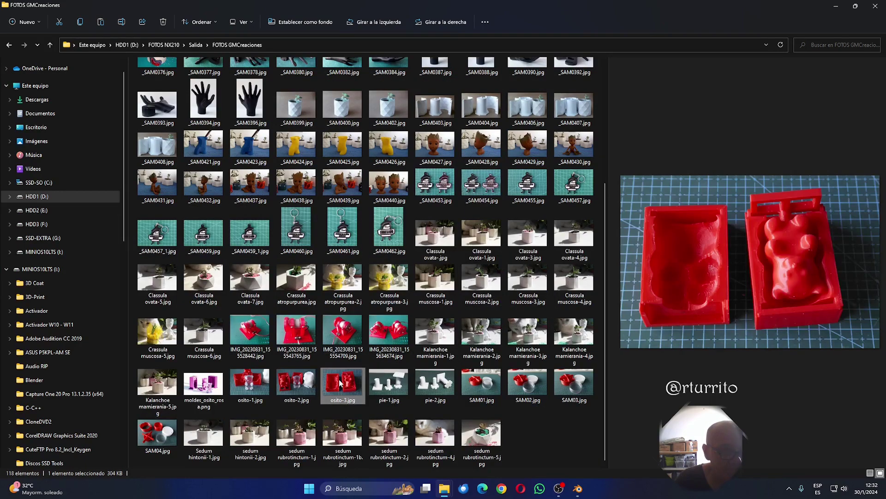
{"action": "left_click", "coordinate": [301, 386]}
{"action": "left_click", "coordinate": [246, 388]}
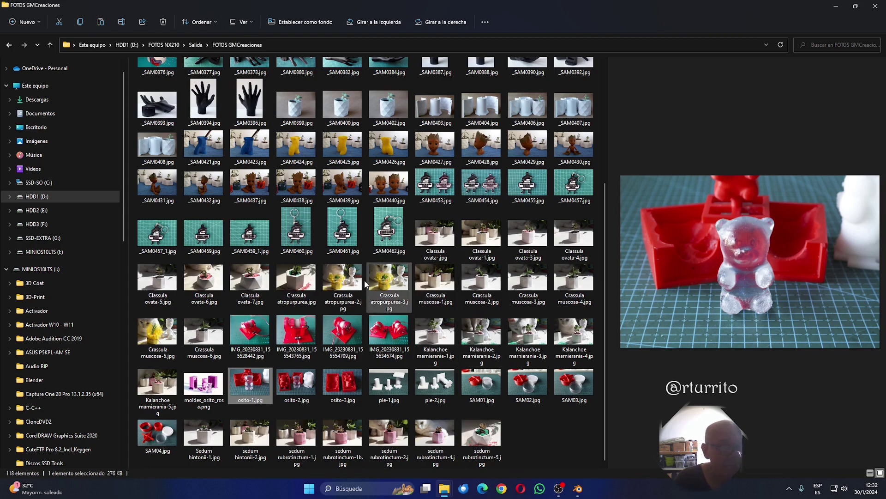
View the geometric mould photos _SAM0273.jpg, _SAM0269.jpg, _SAM0268.jpg and _SAM0275.jpg.
{"action": "scroll", "coordinate": [291, 206], "scroll_direction": "up", "scroll_amount": 3}
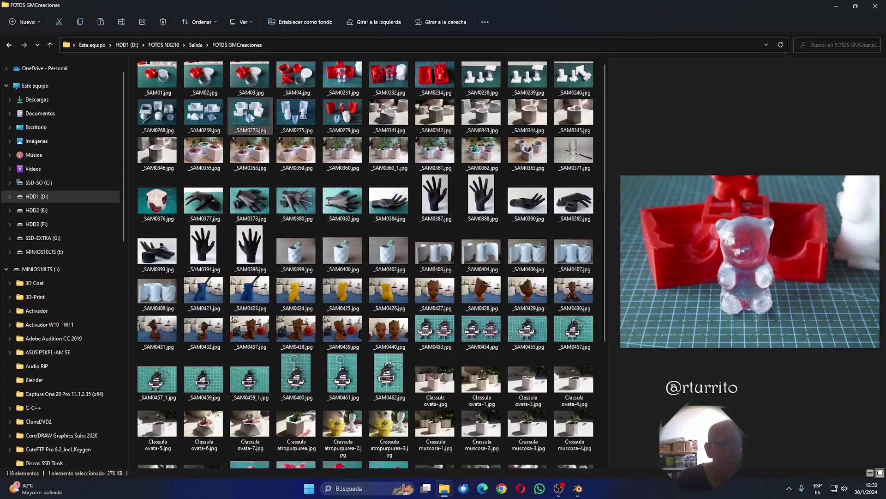
{"action": "left_click", "coordinate": [251, 117]}
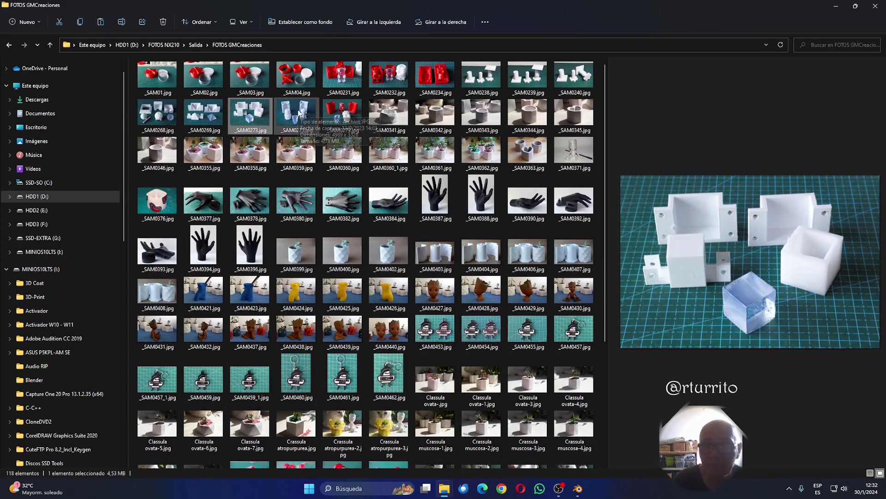
{"action": "left_click", "coordinate": [215, 114]}
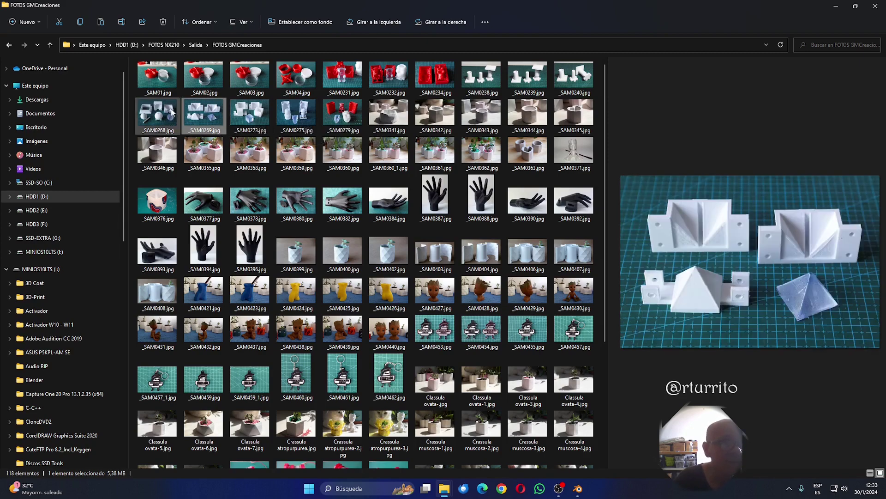
{"action": "left_click", "coordinate": [171, 112]}
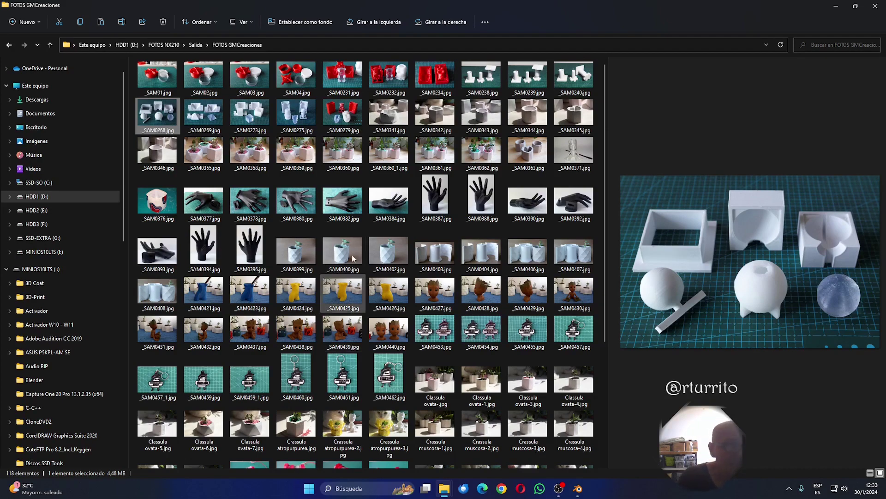
{"action": "left_click", "coordinate": [306, 122]}
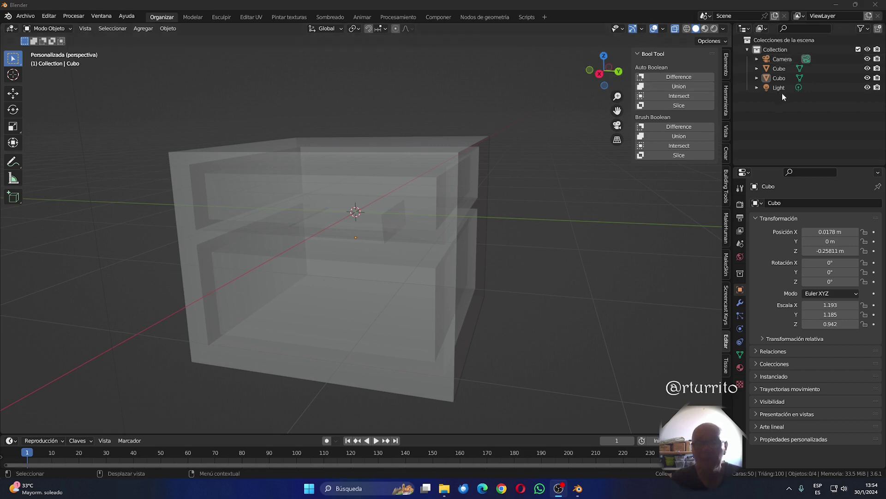
Hide the hollowed mould cube and select the notched shape inside it to examine its back and top profiles.
{"action": "left_click", "coordinate": [480, 140]}
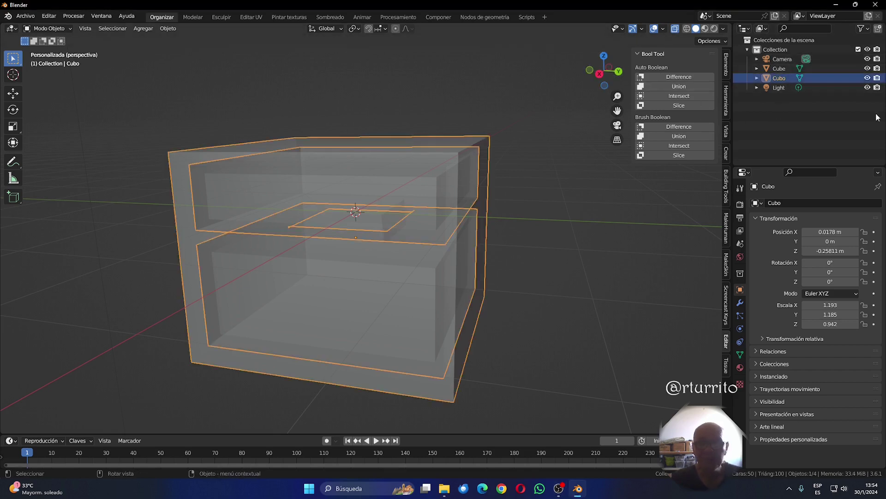
{"action": "left_click", "coordinate": [868, 78]}
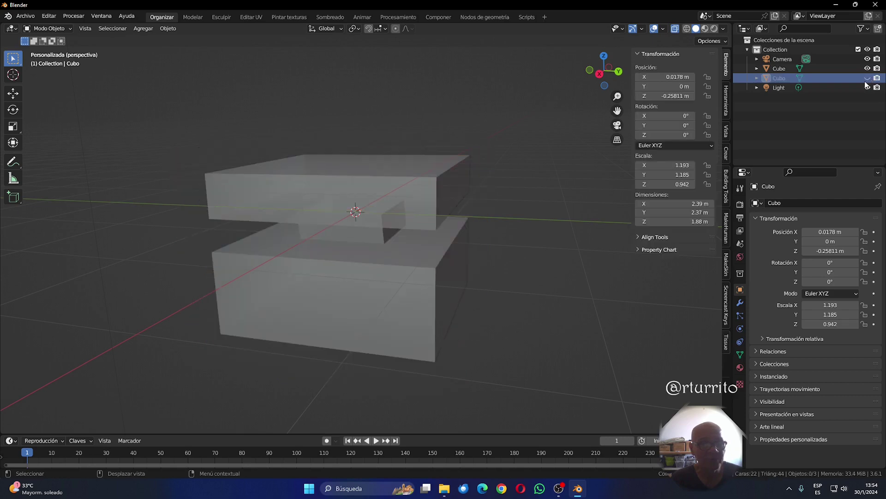
{"action": "left_click", "coordinate": [443, 201]}
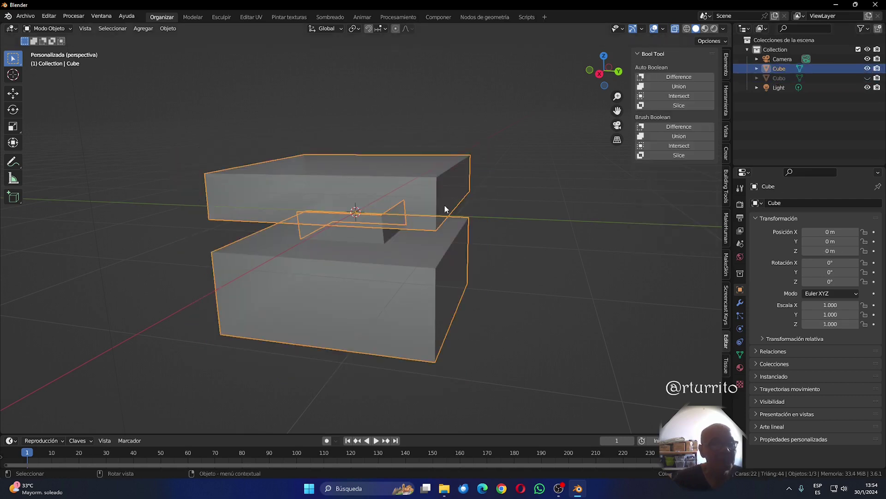
{"action": "left_click", "coordinate": [617, 74]}
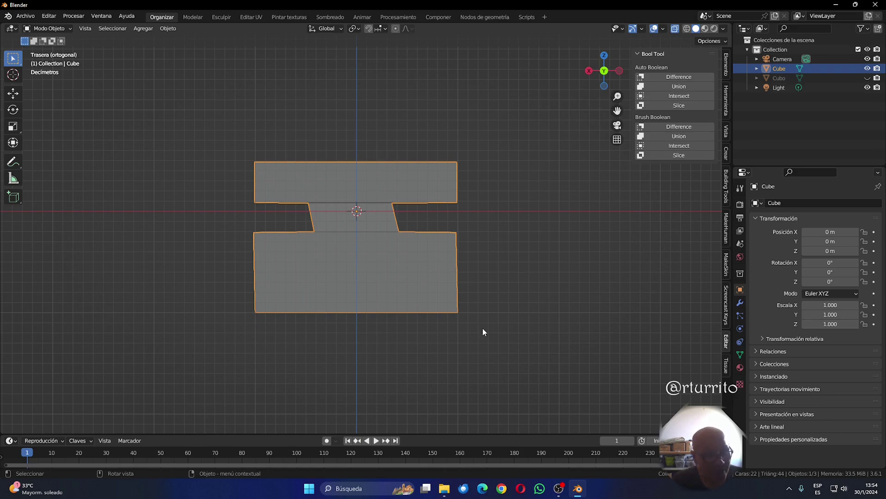
{"action": "left_click", "coordinate": [604, 57]}
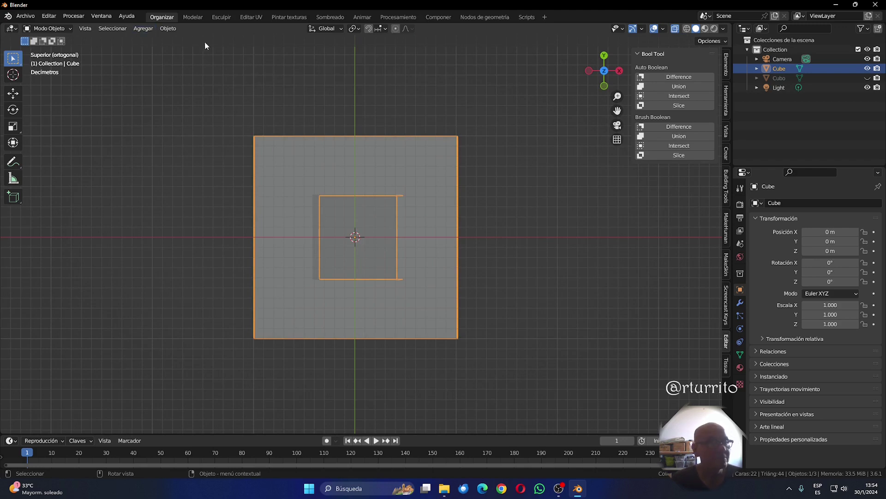
Add a cube at the world origin with its size set to 0.3 m.
{"action": "left_click", "coordinate": [143, 28]}
{"action": "mouse_move", "coordinate": [154, 42]}
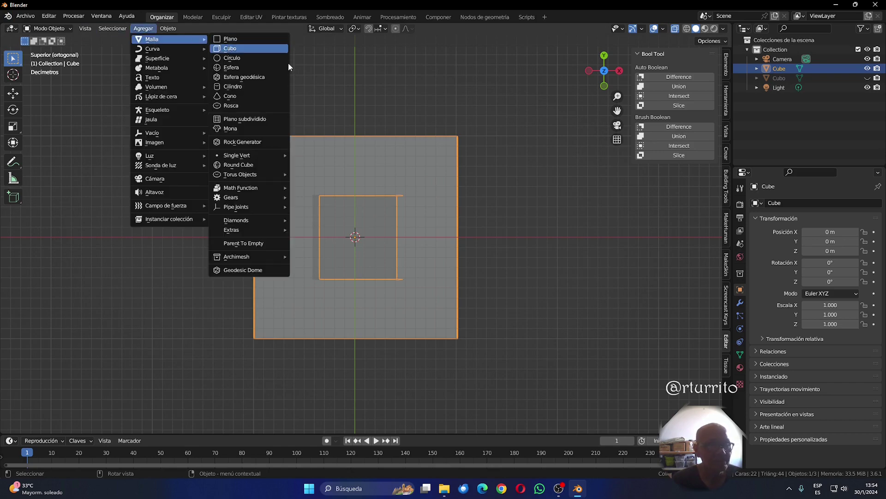
{"action": "left_click", "coordinate": [230, 48]}
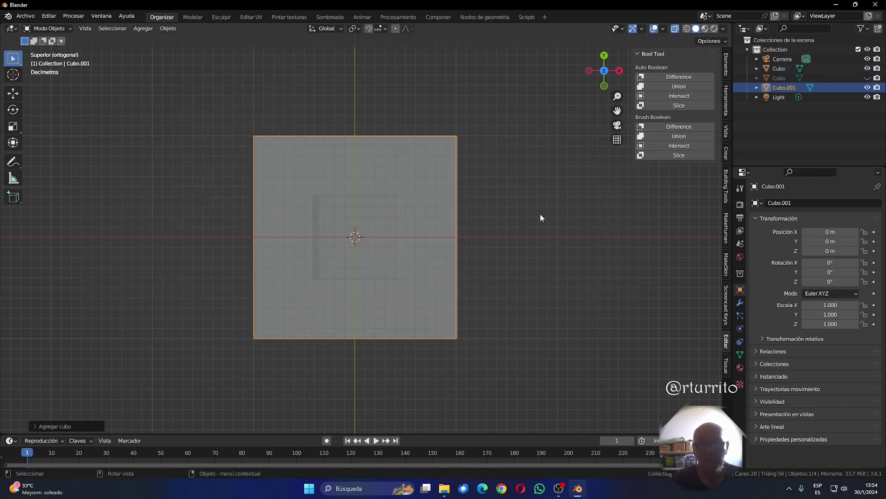
{"action": "left_click", "coordinate": [84, 426]}
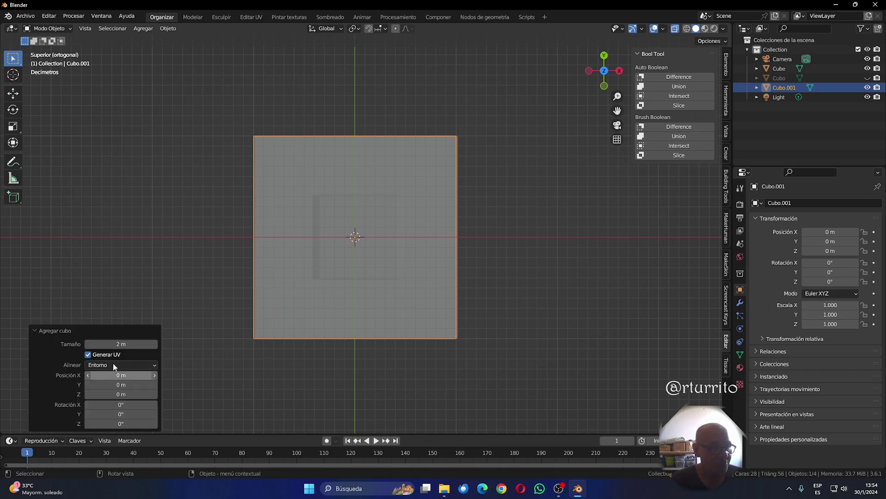
{"action": "left_click", "coordinate": [148, 344]}
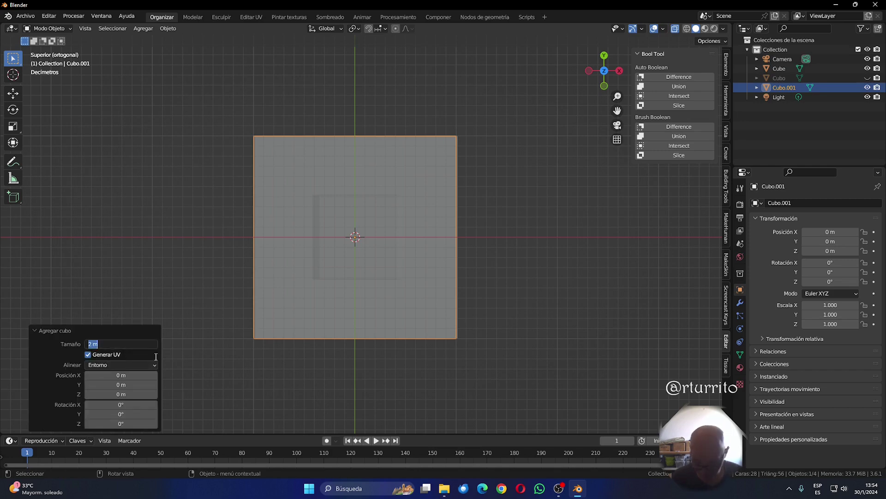
{"action": "key", "text": "BackSpace"}
{"action": "type", "text": "0.3"}
{"action": "key", "text": "Tab"}
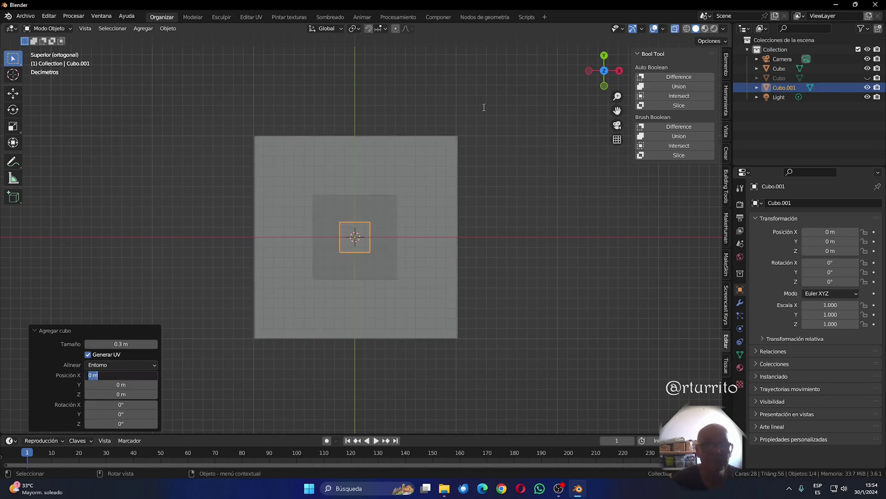
Move the small cube straight down along Z by about 1.115 m so it slightly overlaps the underside of the notched shape.
{"action": "left_click", "coordinate": [606, 87]}
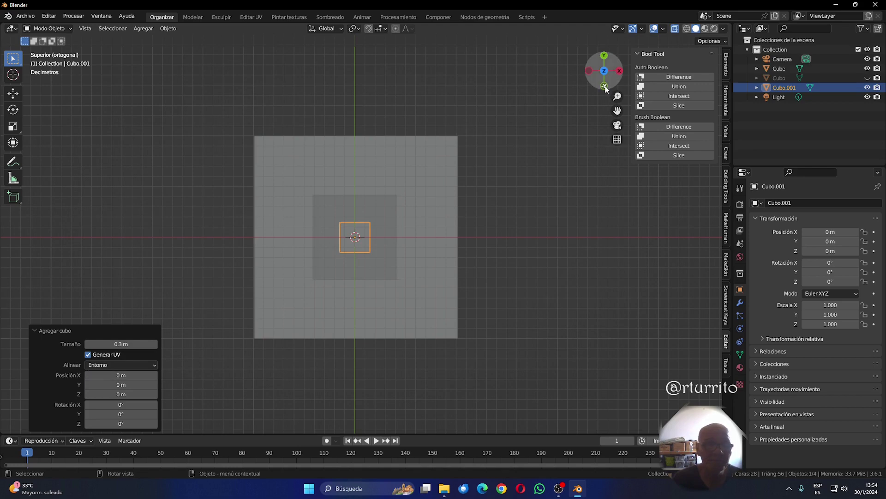
{"action": "left_click", "coordinate": [605, 87]}
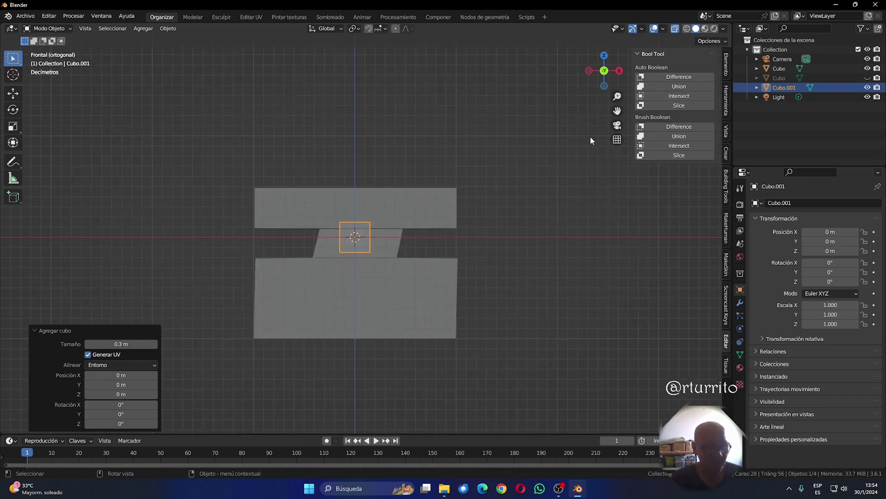
{"action": "key", "text": "g"}
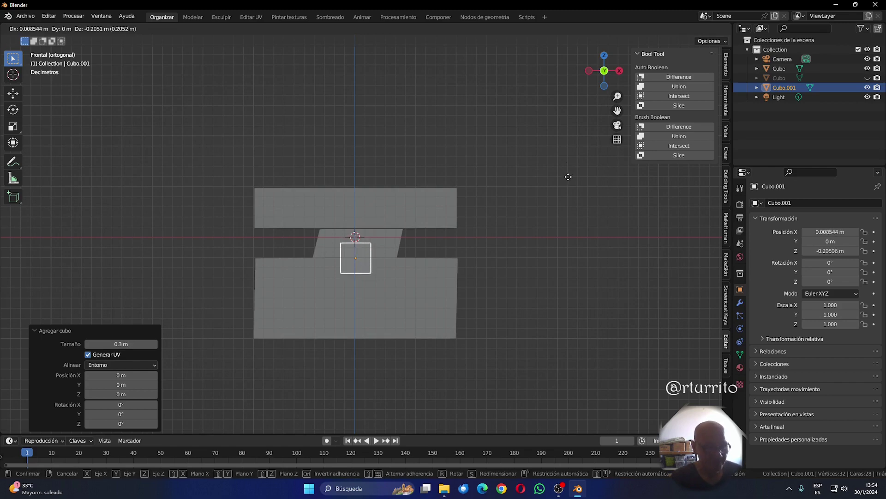
{"action": "key", "text": "z"}
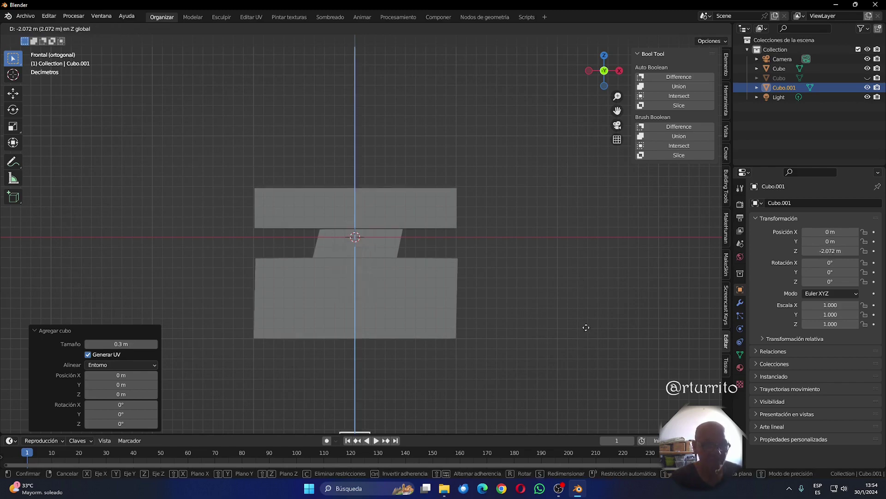
{"action": "left_click", "coordinate": [592, 263]}
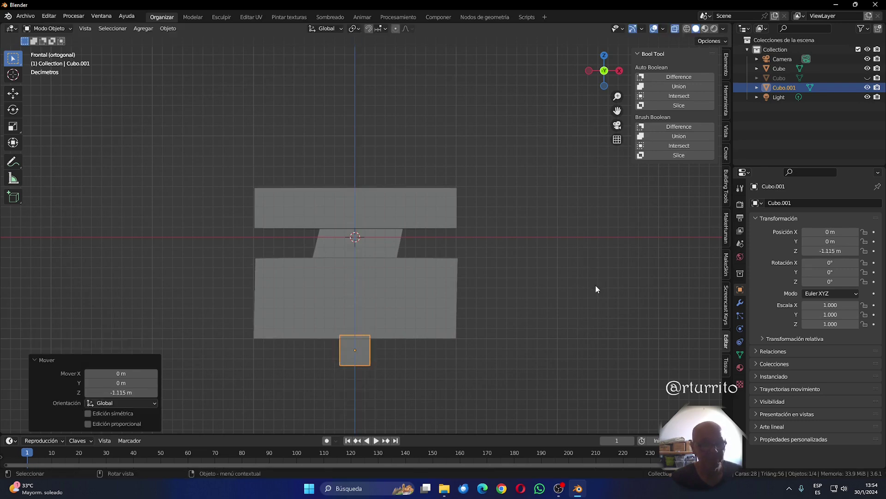
{"action": "left_click", "coordinate": [614, 243]}
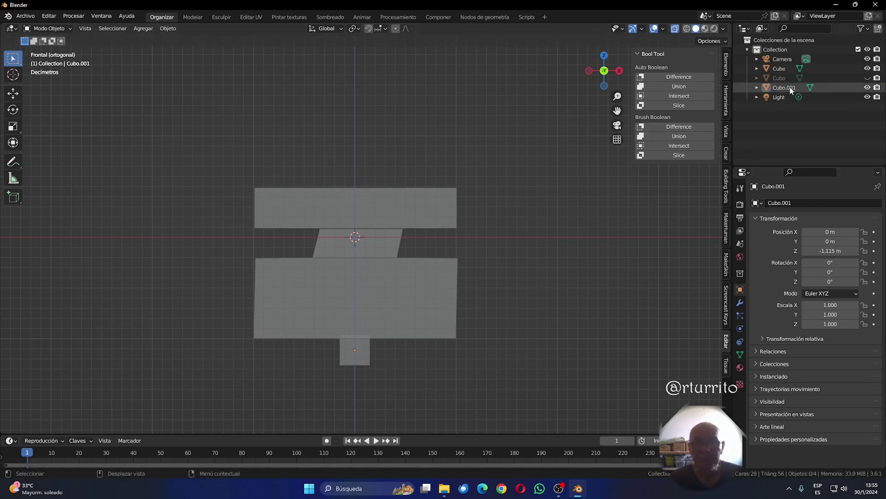
Unhide the hollowed mould cube around the notched shape.
{"action": "left_click", "coordinate": [785, 68]}
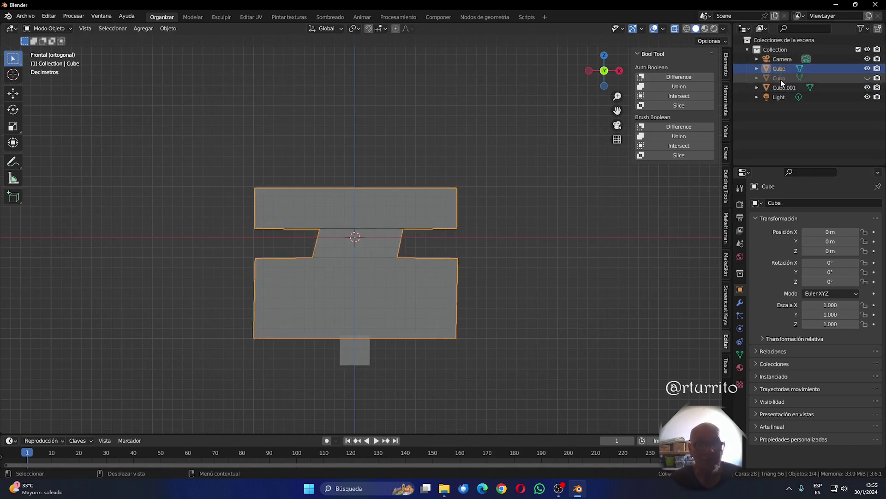
{"action": "left_click", "coordinate": [780, 80]}
{"action": "left_click", "coordinate": [867, 78]}
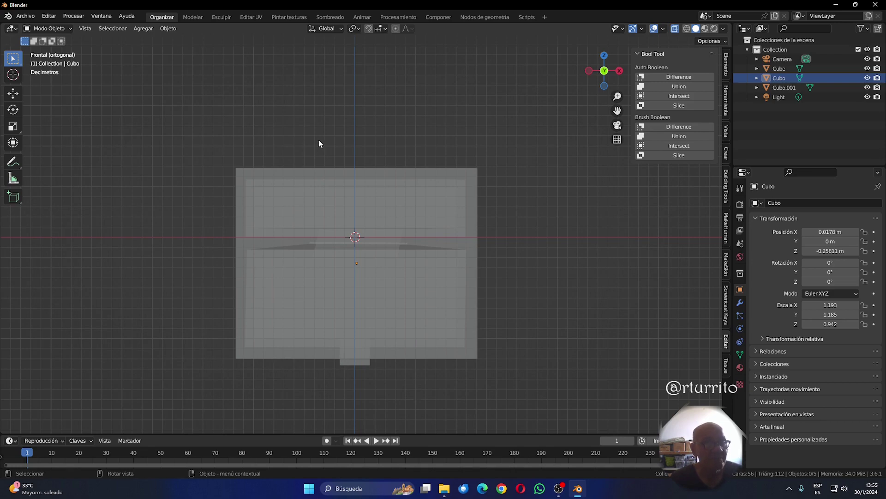
Add a second 0.3 m cube and move it down about 1.35 m, just beneath the mould's underside.
{"action": "left_click", "coordinate": [148, 30]}
{"action": "mouse_move", "coordinate": [199, 39]}
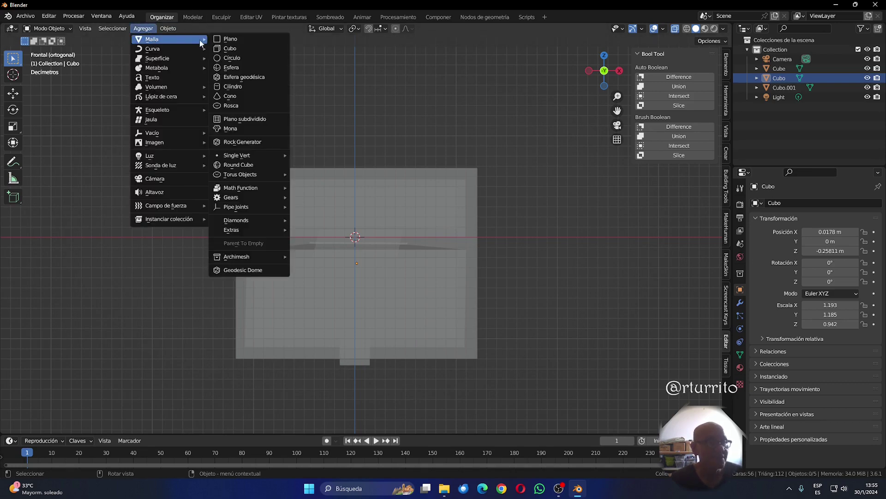
{"action": "key", "text": "Return"}
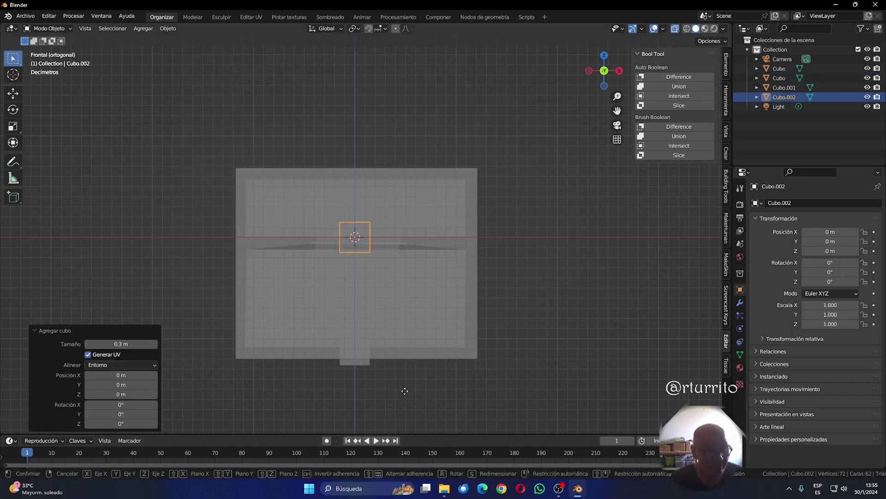
{"action": "key", "text": "g"}
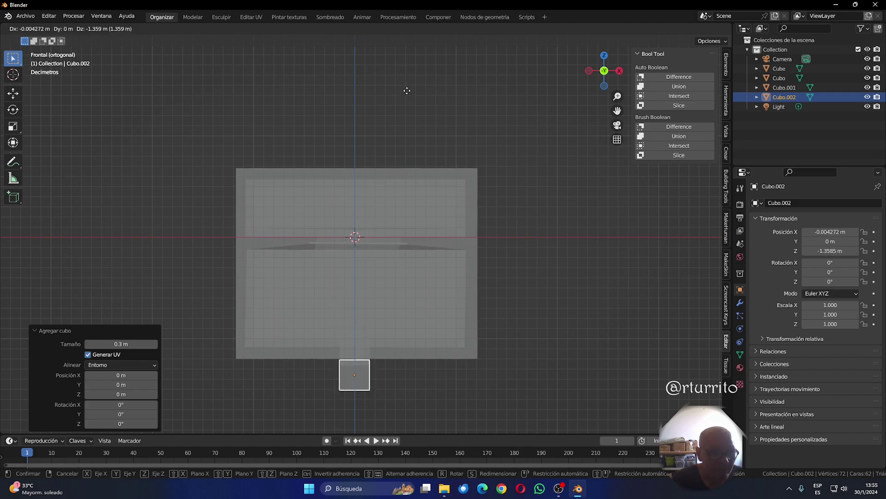
{"action": "left_click", "coordinate": [406, 90]}
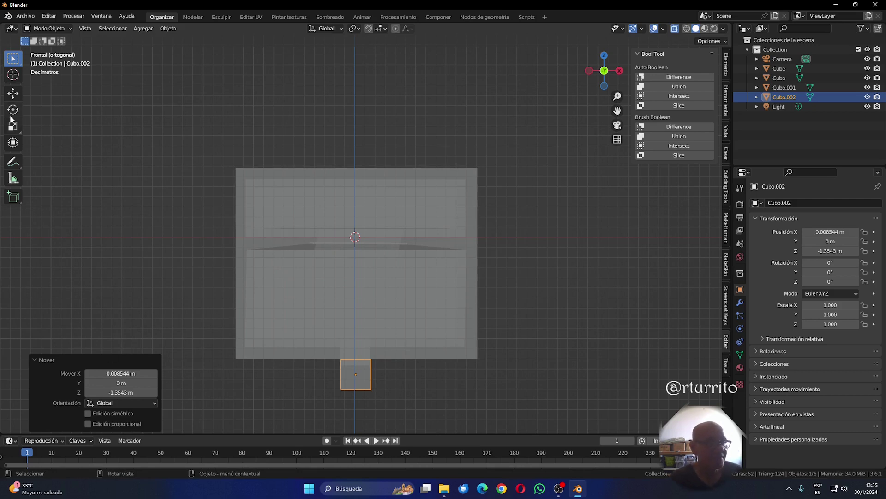
Set the second cube's X and Y dimensions to 2 m.
{"action": "left_click", "coordinate": [726, 65]}
{"action": "left_click", "coordinate": [682, 204]}
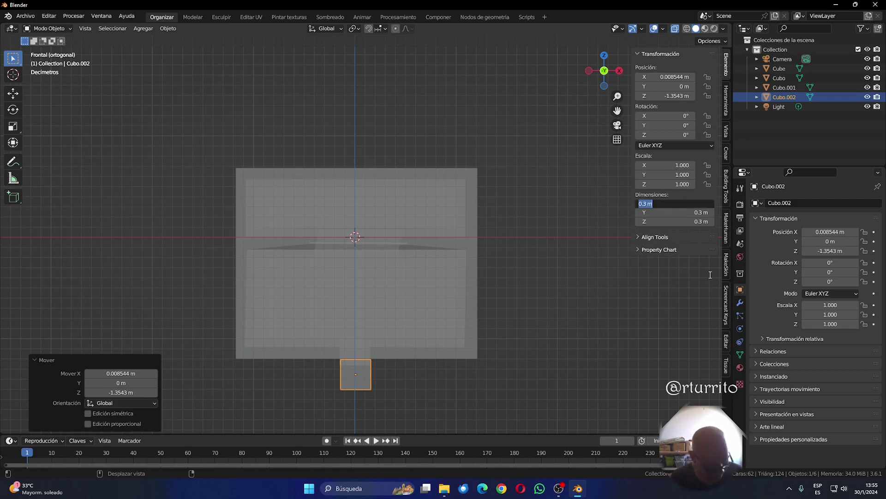
{"action": "type", "text": "2"}
{"action": "key", "text": "Tab"}
{"action": "type", "text": "2"}
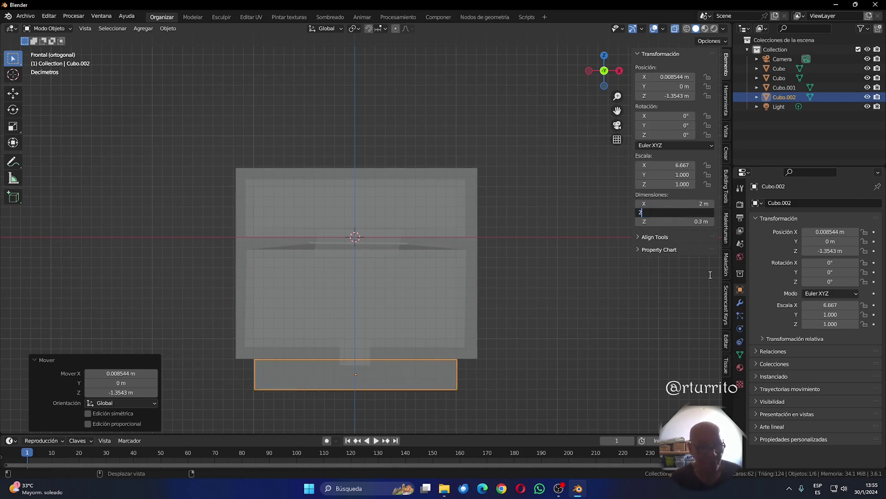
{"action": "key", "text": "Tab"}
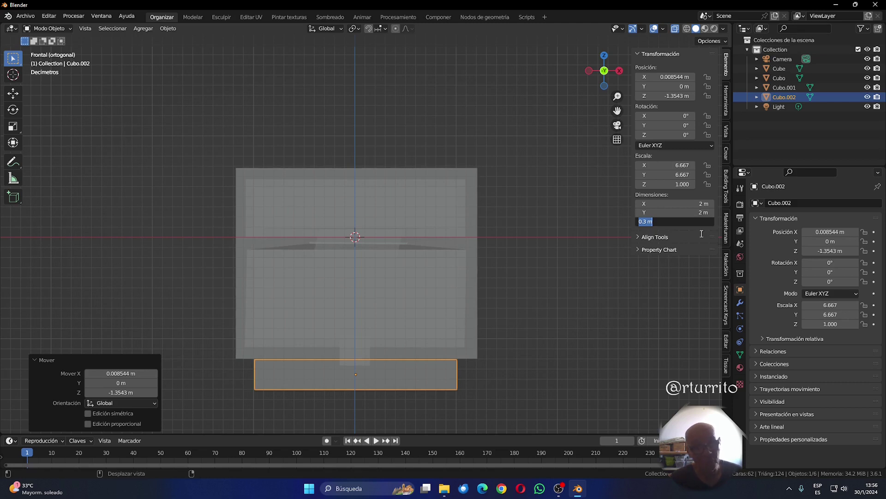
{"action": "key", "text": "Return"}
Set the base block's X and Y dimensions to 2.4 m to span the mould's width.
{"action": "left_click", "coordinate": [660, 207]}
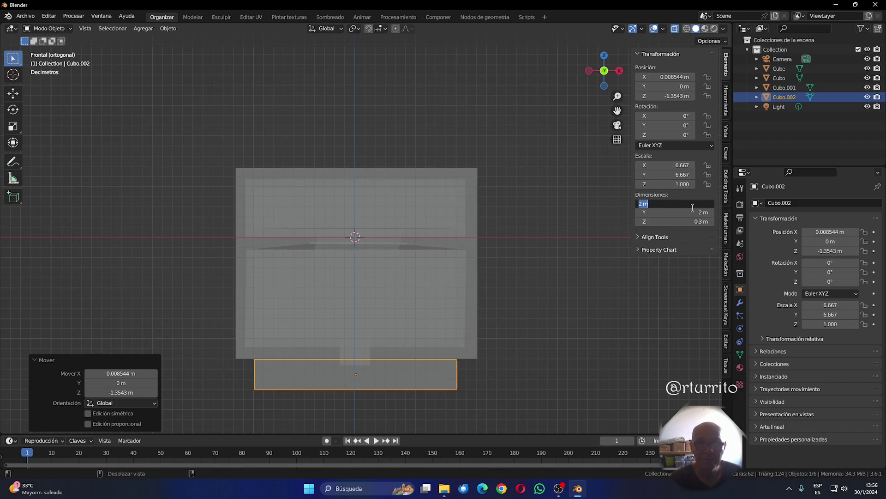
{"action": "left_click", "coordinate": [656, 206]}
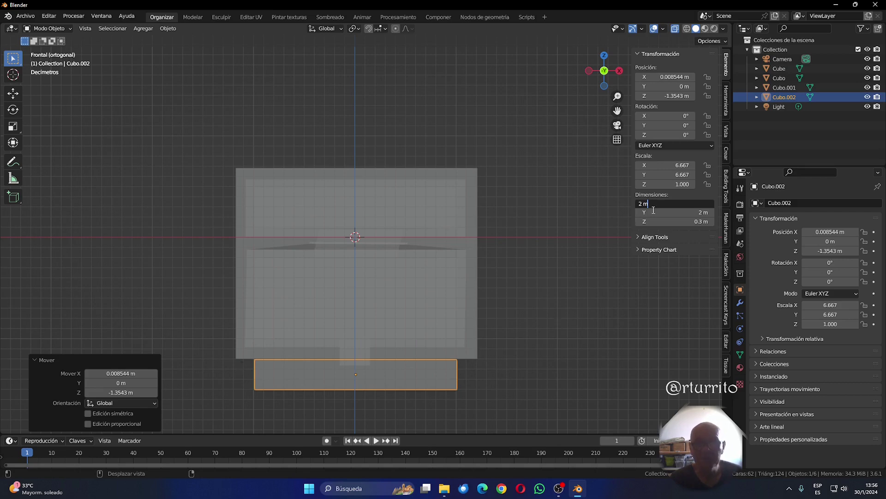
{"action": "left_click_drag", "start_coordinate": [650, 203], "coordinate": [620, 202]}
{"action": "type", "text": "2"}
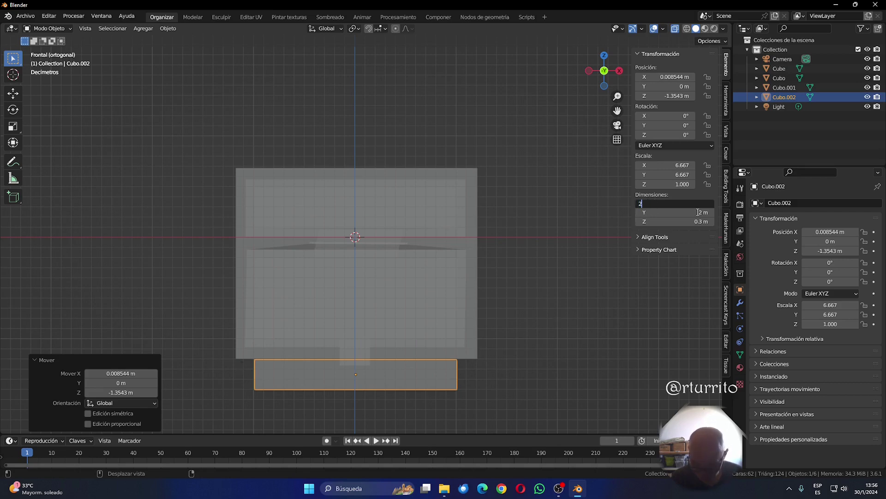
{"action": "type", "text": ".4"}
{"action": "key", "text": "Tab"}
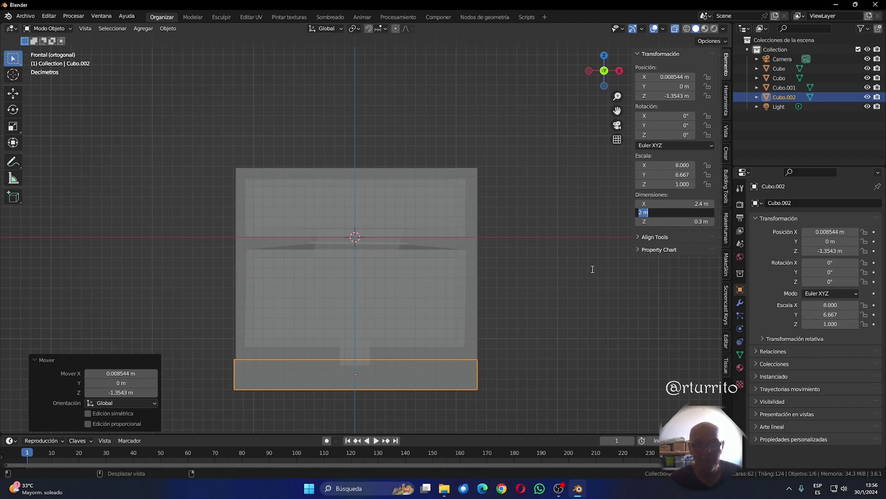
{"action": "type", "text": "2.4"}
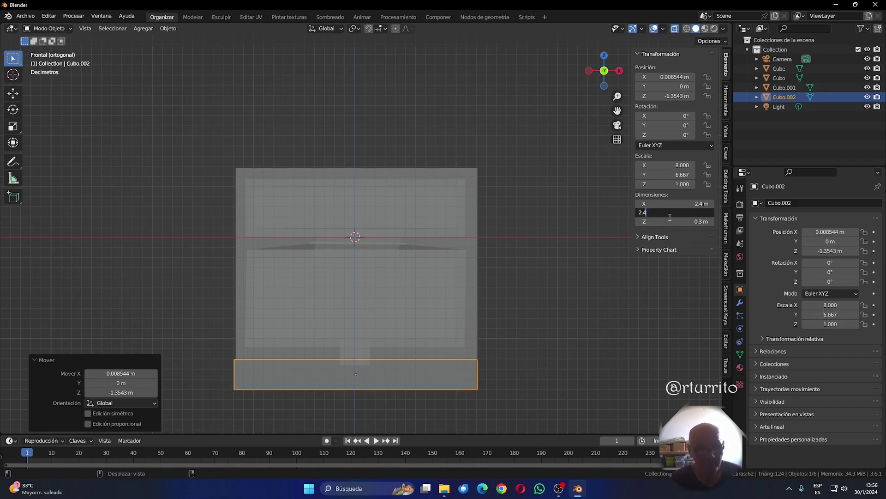
{"action": "key", "text": "Tab"}
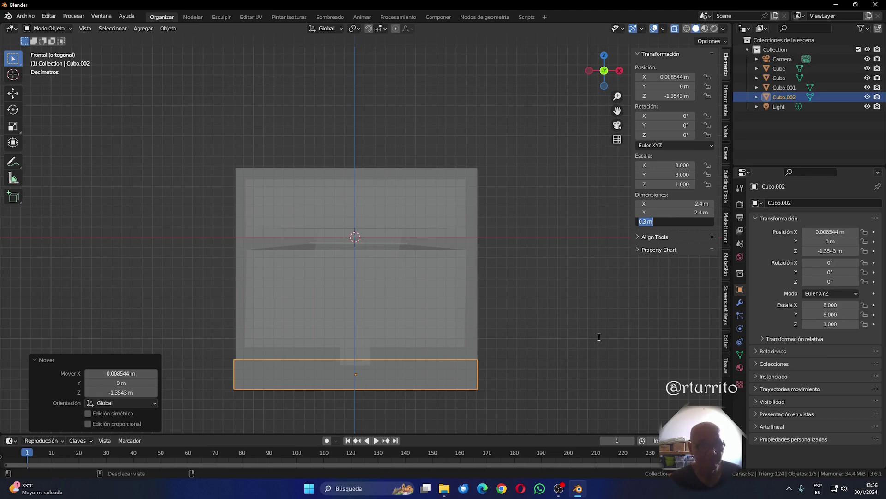
{"action": "key", "text": "Return"}
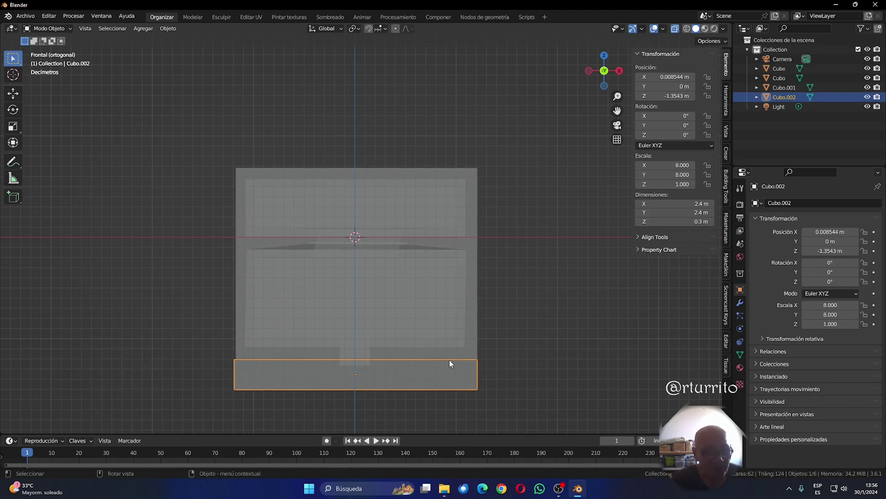
Nudge the base block about 0.0036 m along X to line its side edge up with the mould wall.
{"action": "scroll", "coordinate": [450, 359], "scroll_direction": "up", "scroll_amount": 6}
{"action": "scroll", "coordinate": [277, 309], "scroll_direction": "up", "scroll_amount": 1}
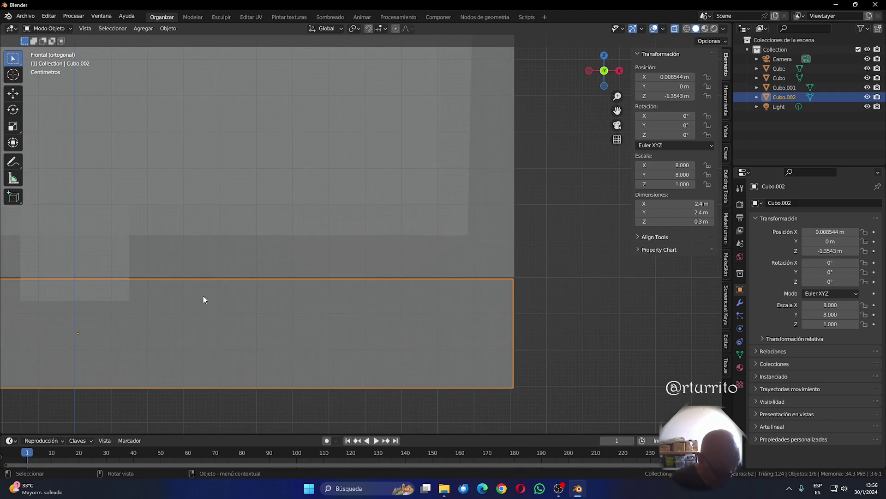
{"action": "key", "text": "g"}
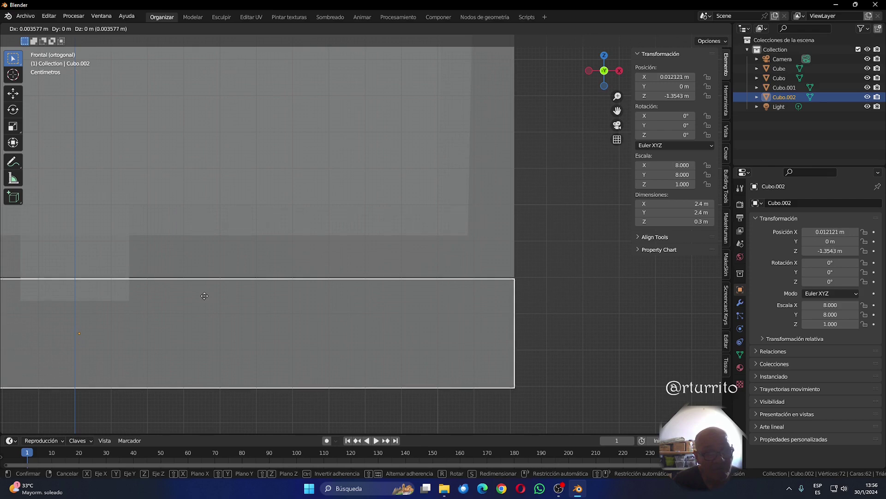
{"action": "left_click", "coordinate": [204, 296]}
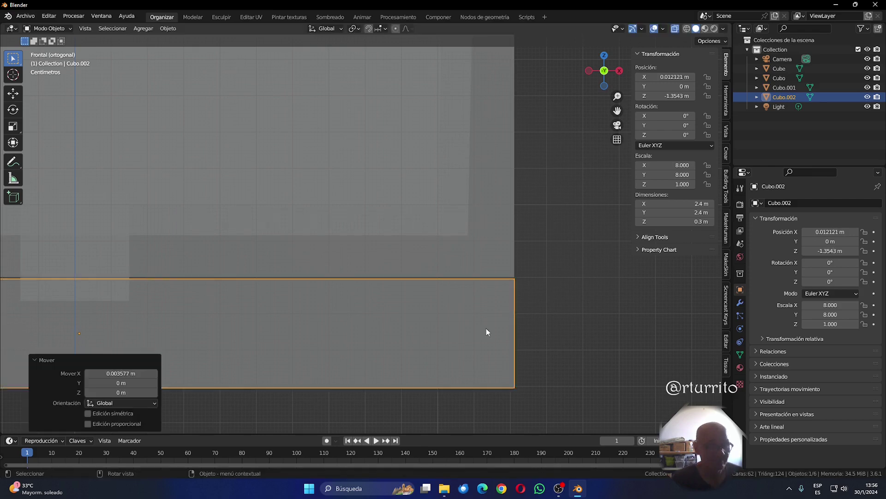
Check the base block against the mould from the right side, hide the mould, and select the small cube joining shape and base.
{"action": "left_click", "coordinate": [619, 72]}
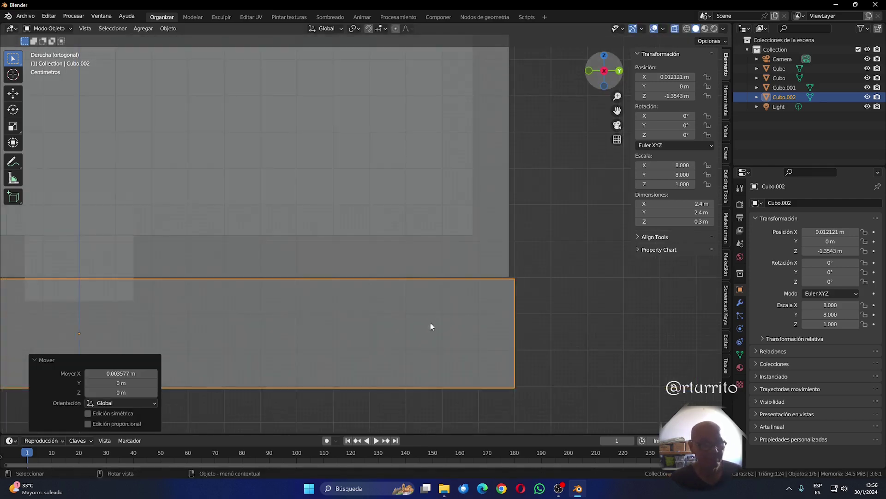
{"action": "scroll", "coordinate": [248, 291], "scroll_direction": "down", "scroll_amount": 5}
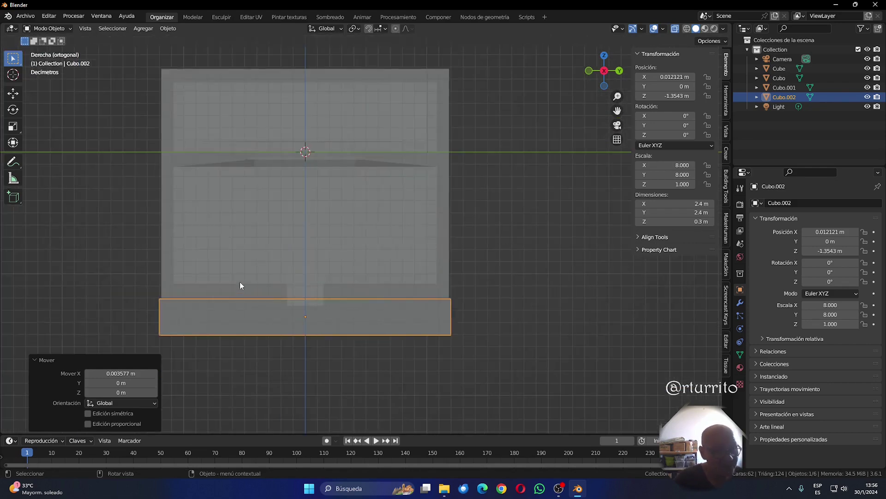
{"action": "left_click", "coordinate": [444, 177]}
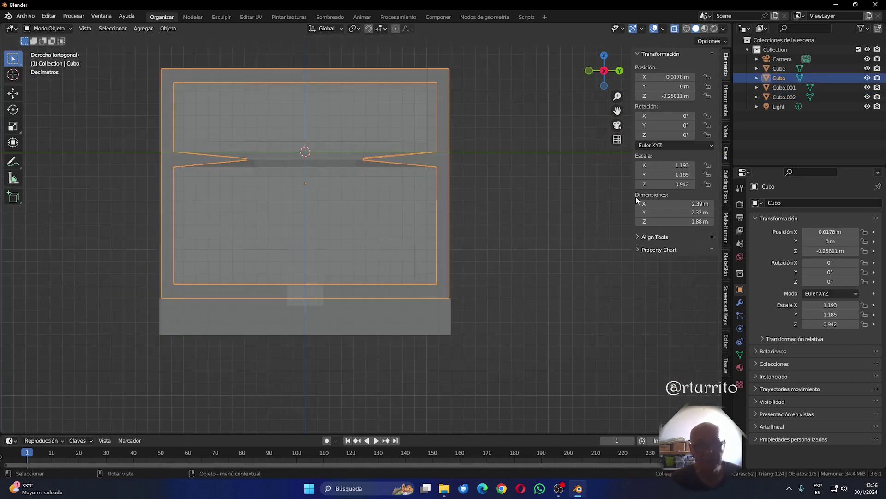
{"action": "left_click", "coordinate": [867, 78]}
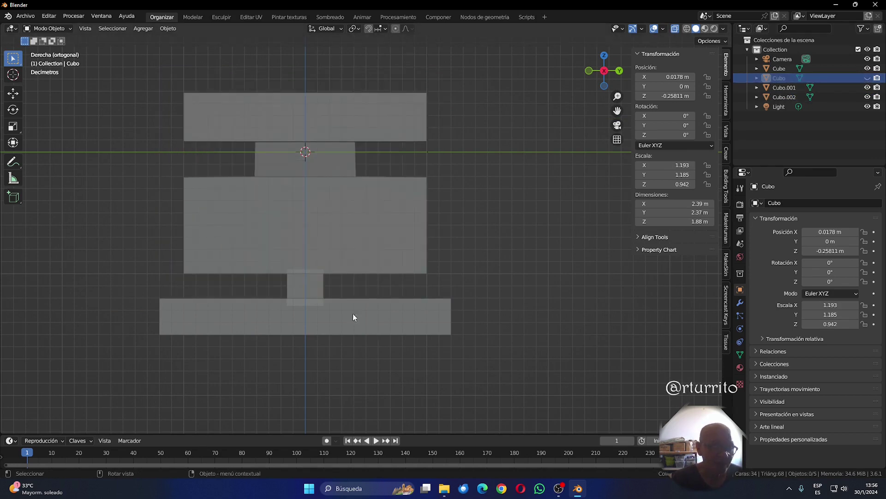
{"action": "left_click", "coordinate": [311, 291]}
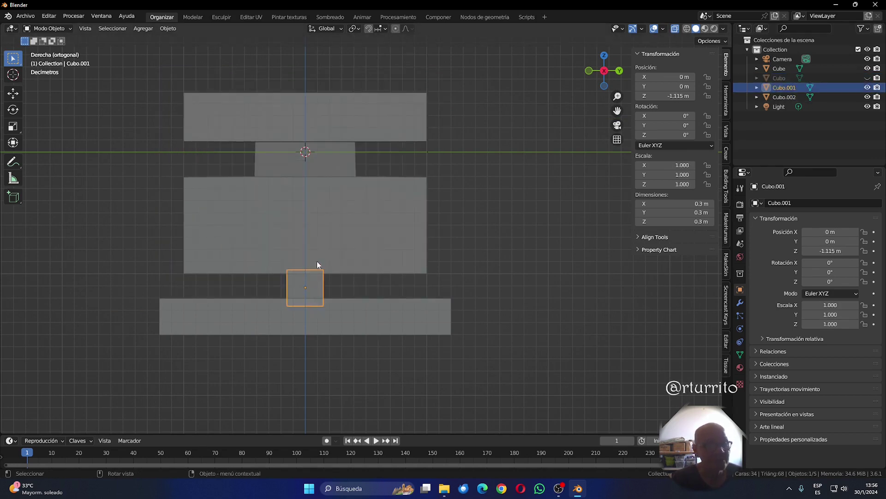
Duplicate the small connector cube between the shape and the base block, keeping the copy in the same place.
{"action": "left_click", "coordinate": [319, 240]}
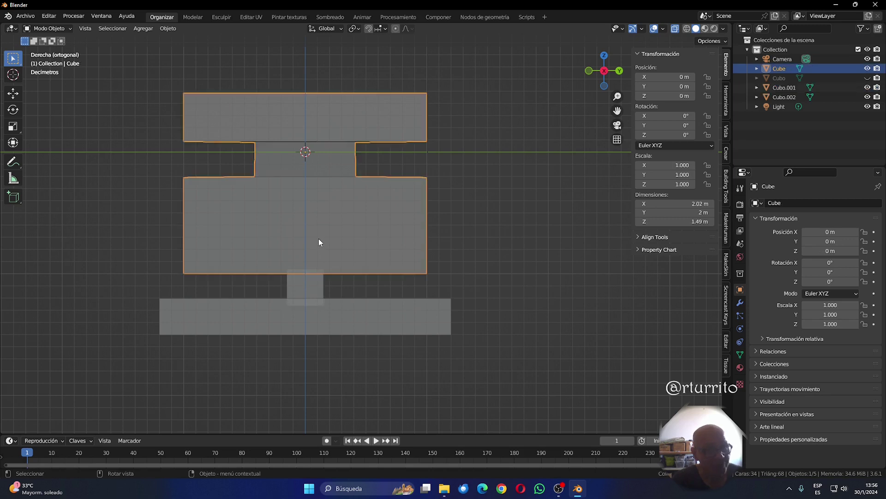
{"action": "left_click", "coordinate": [336, 312]}
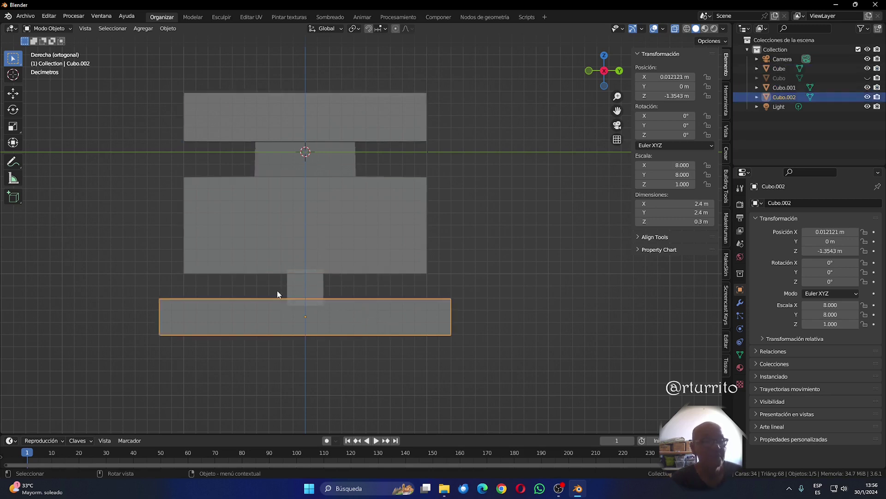
{"action": "left_click", "coordinate": [310, 288]}
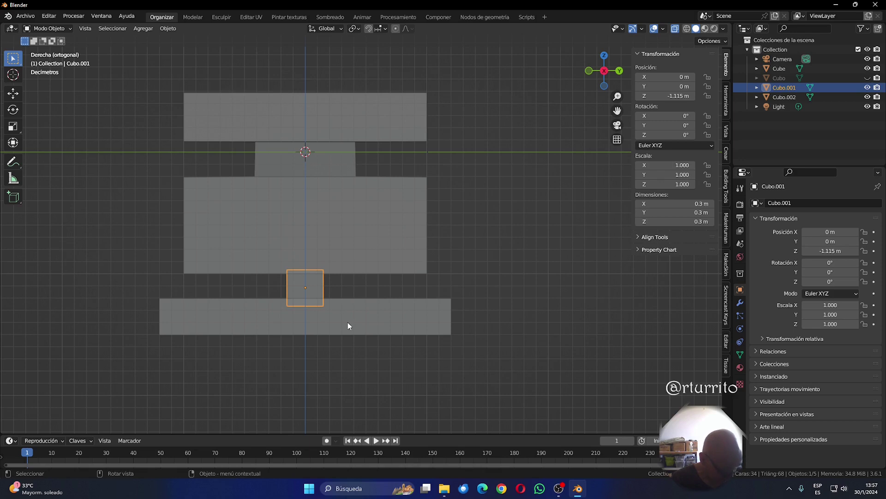
{"action": "key", "text": "shift+d"}
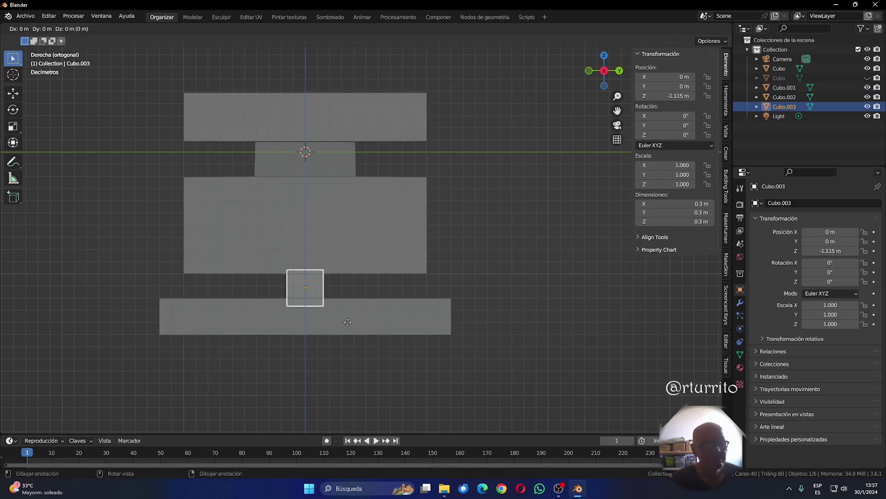
{"action": "right_click", "coordinate": [348, 323]}
{"action": "left_click", "coordinate": [361, 312]}
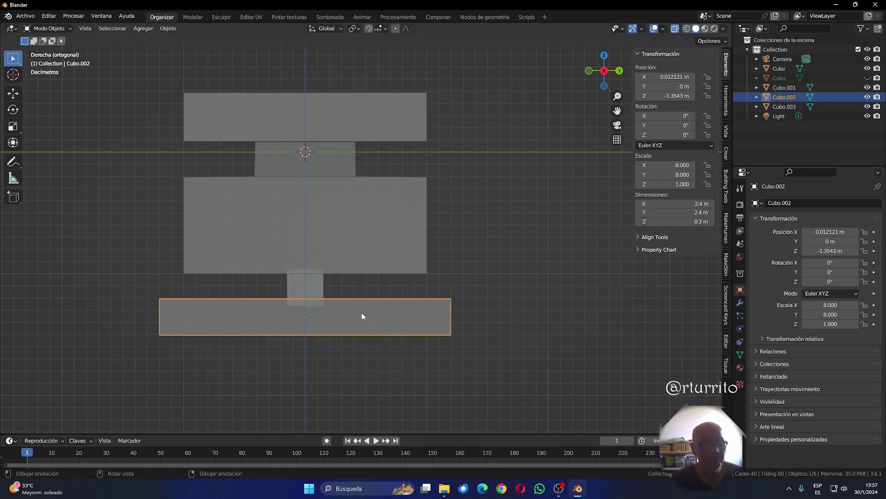
{"action": "left_click", "coordinate": [867, 97]}
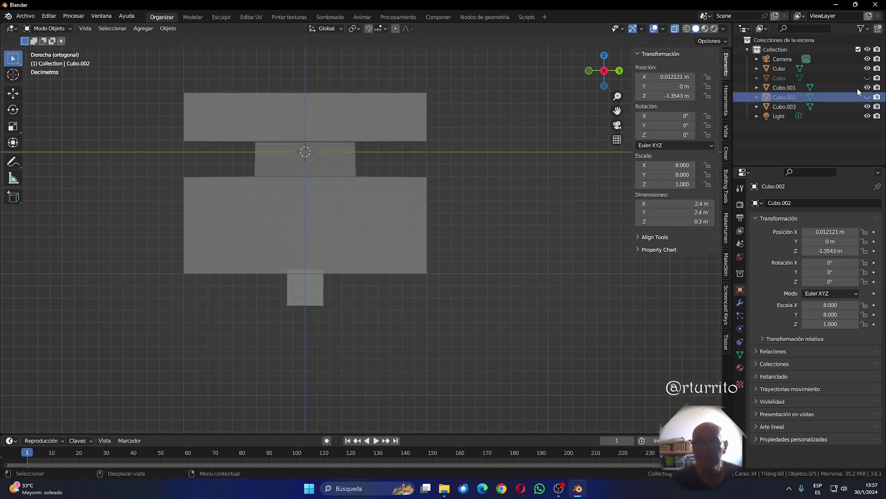
{"action": "left_click", "coordinate": [867, 97]}
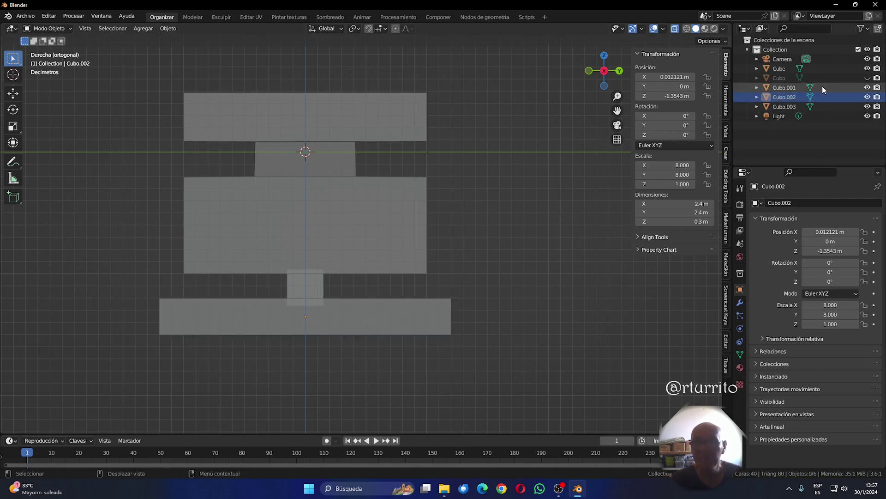
Merge the original small connector cube into the notched shape with a Bool Tool Auto Boolean Union.
{"action": "left_click", "coordinate": [307, 291]}
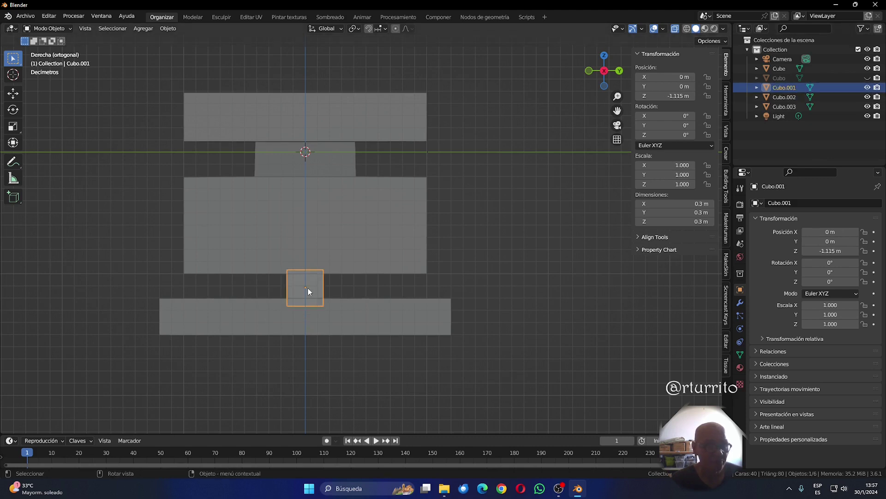
{"action": "left_click", "coordinate": [367, 242], "text": "shift"}
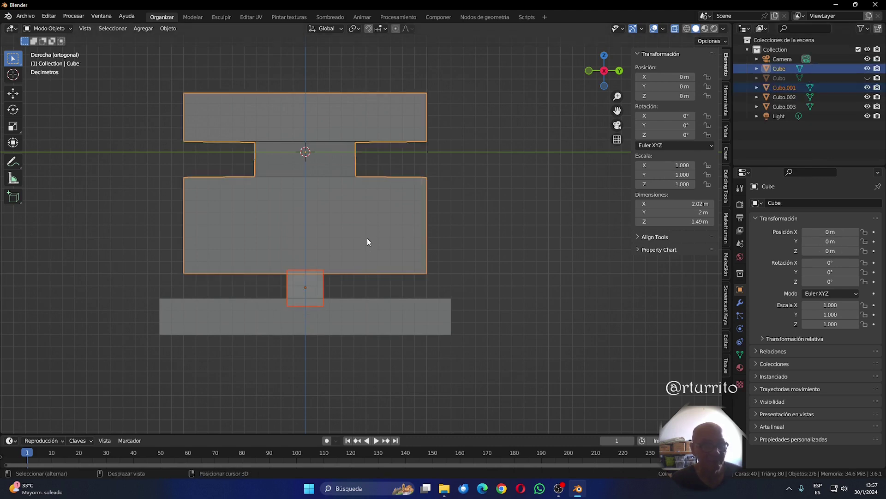
{"action": "left_click", "coordinate": [726, 342]}
{"action": "left_click", "coordinate": [655, 86]}
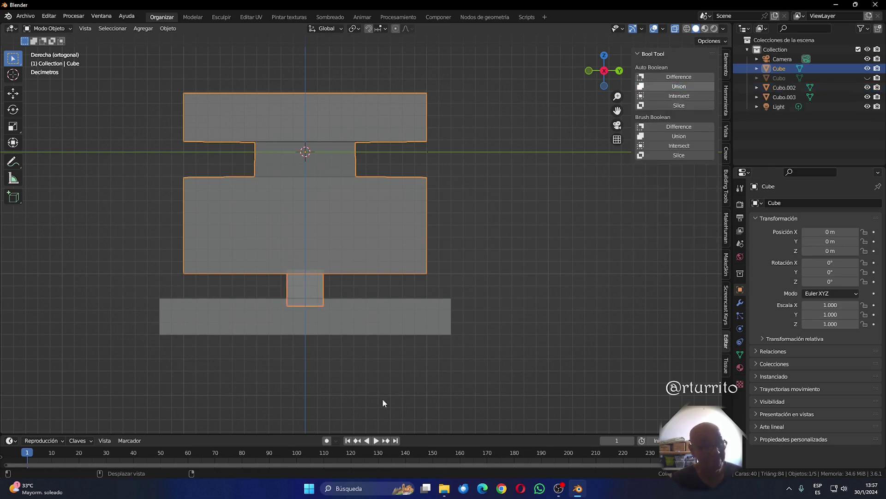
Merge the base block into the notched shape and its connector with an Auto Boolean Union.
{"action": "left_click", "coordinate": [376, 321]}
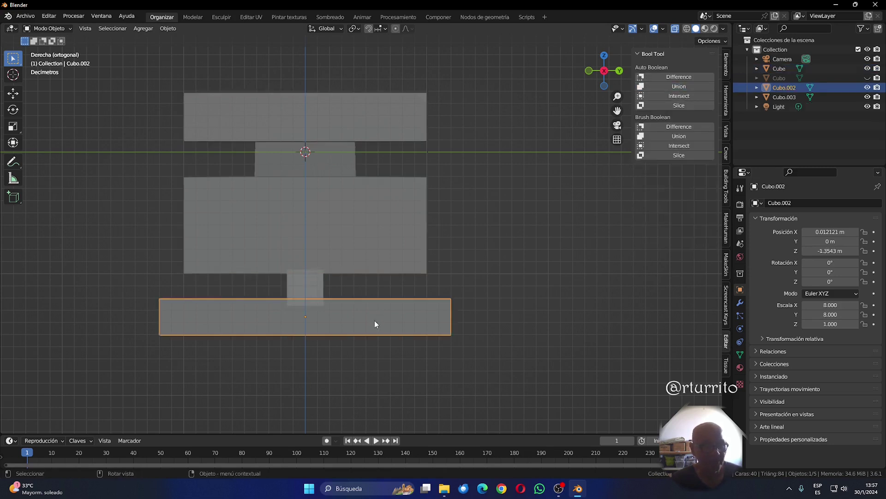
{"action": "left_click", "coordinate": [372, 252], "text": "shift"}
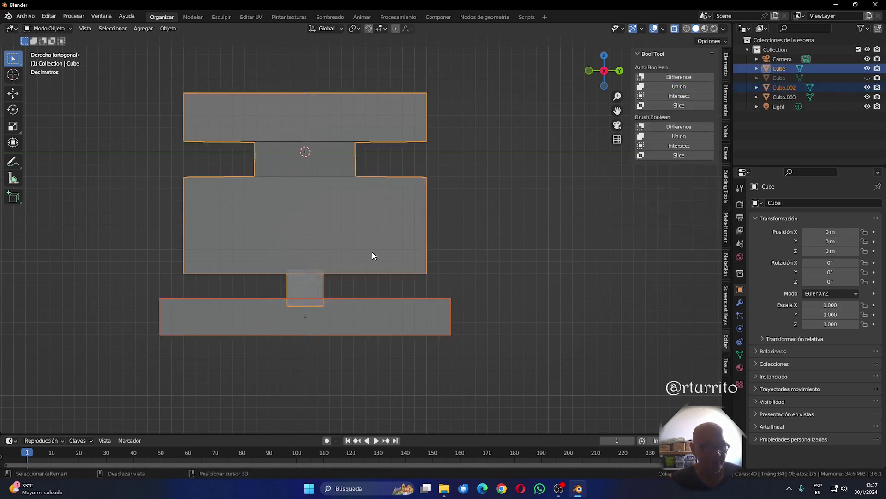
{"action": "left_click", "coordinate": [678, 88]}
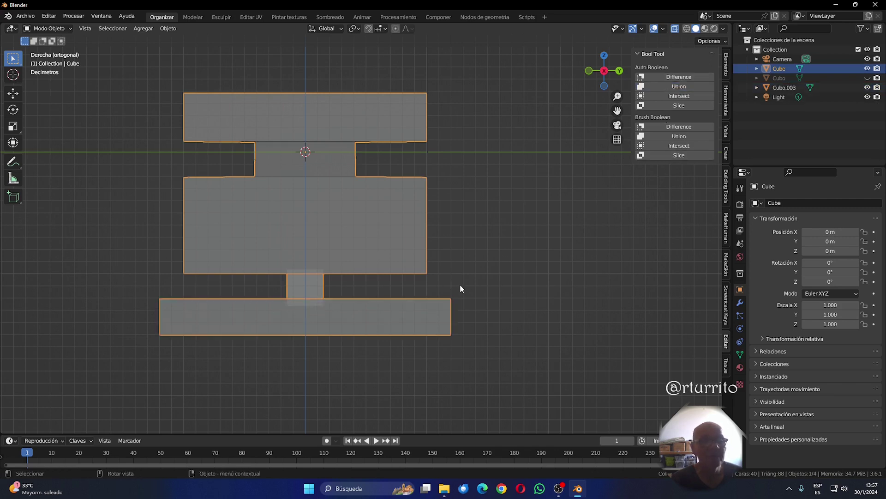
Hide the joined shape and set the duplicated small cube's X and Y dimensions to 0.32 m.
{"action": "left_click", "coordinate": [868, 68]}
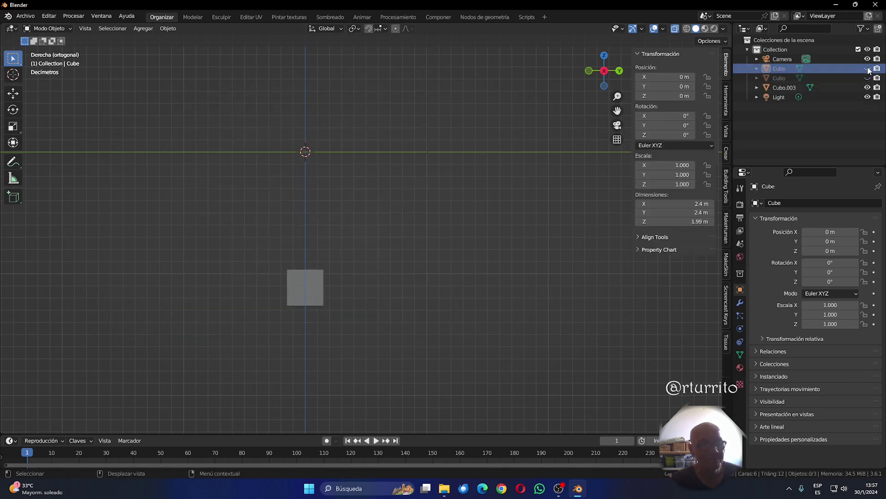
{"action": "left_click", "coordinate": [310, 292]}
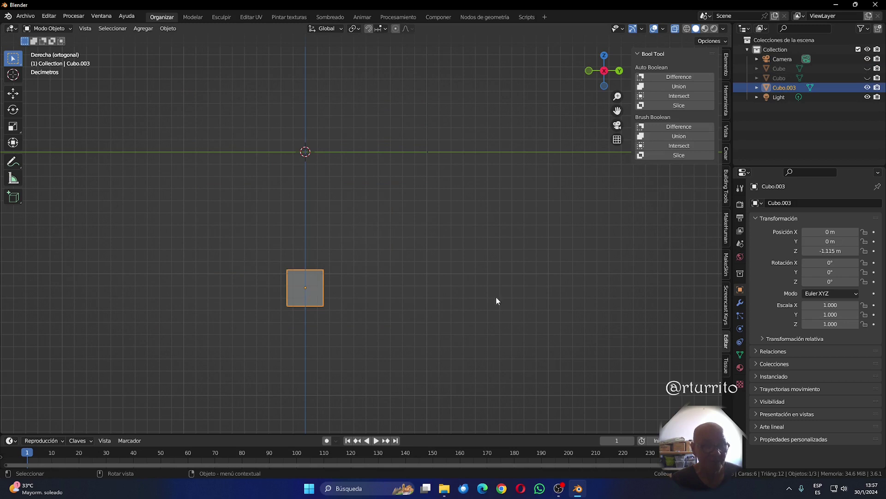
{"action": "left_click", "coordinate": [726, 65]}
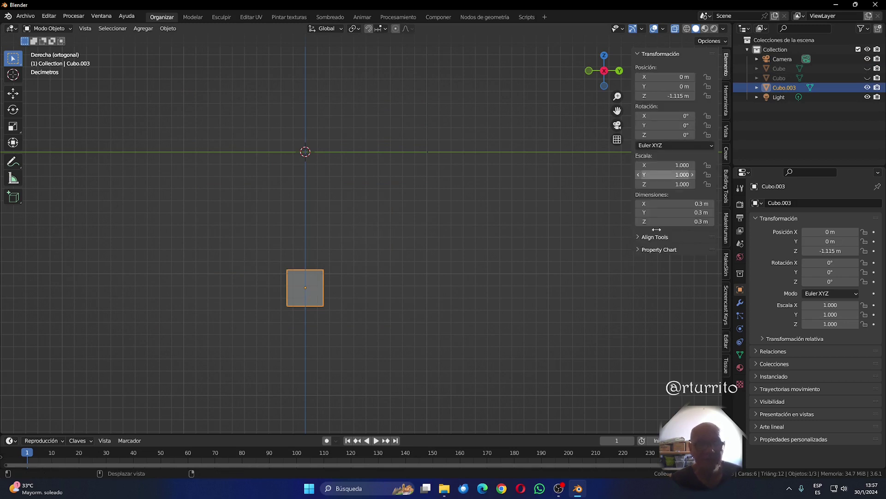
{"action": "left_click", "coordinate": [668, 205]}
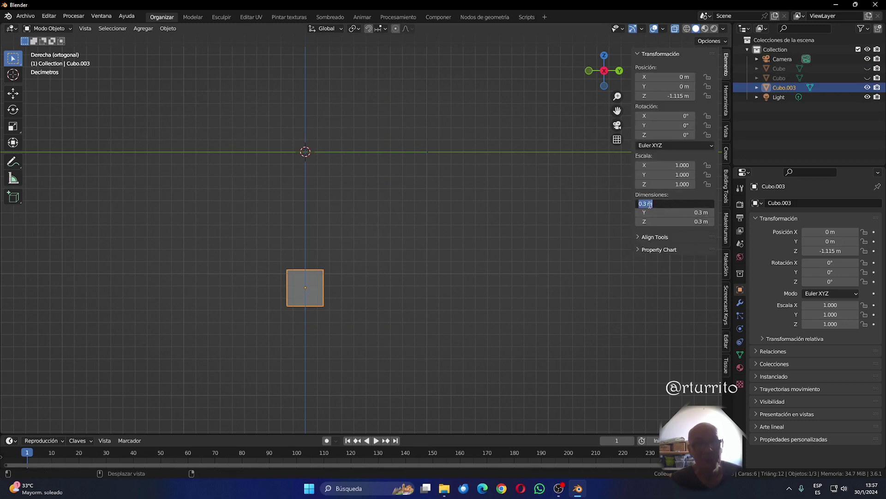
{"action": "left_click", "coordinate": [645, 204]}
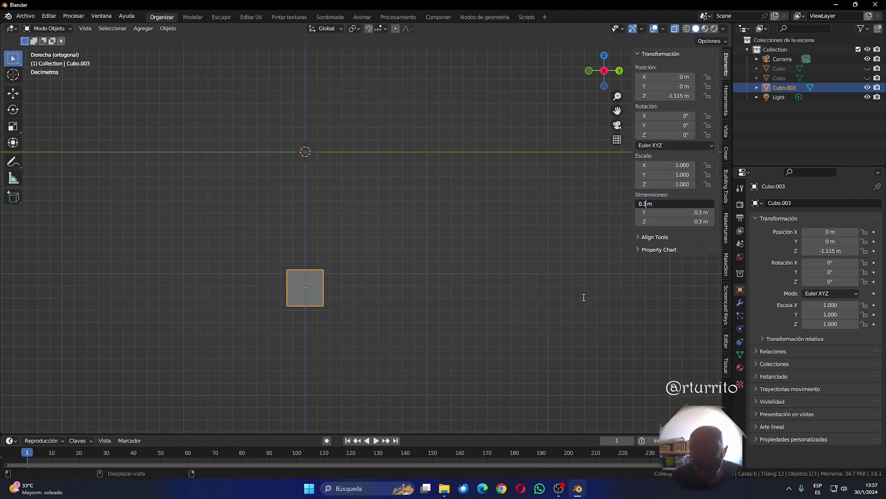
{"action": "type", "text": "2"}
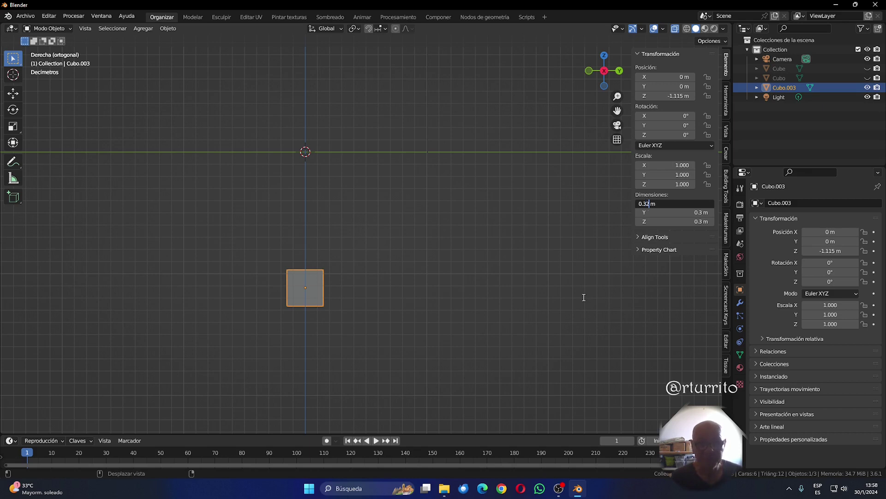
{"action": "key", "text": "Return"}
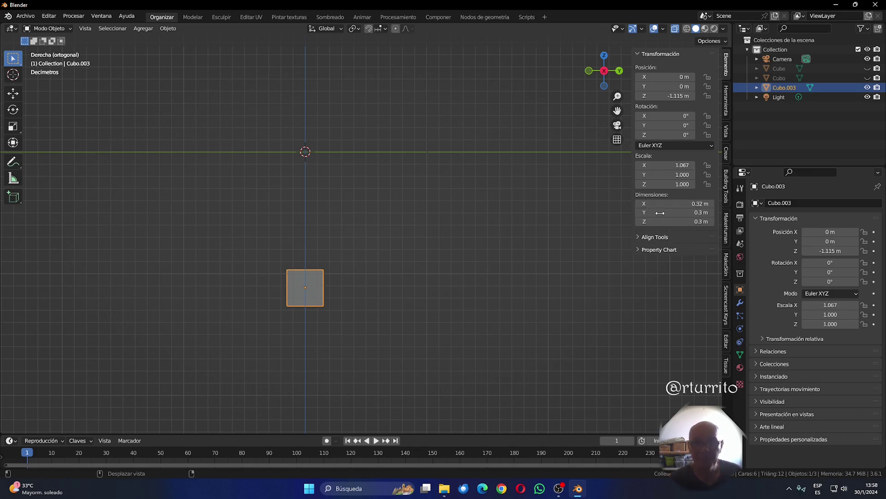
{"action": "left_click", "coordinate": [657, 213]}
{"action": "left_click", "coordinate": [646, 213]}
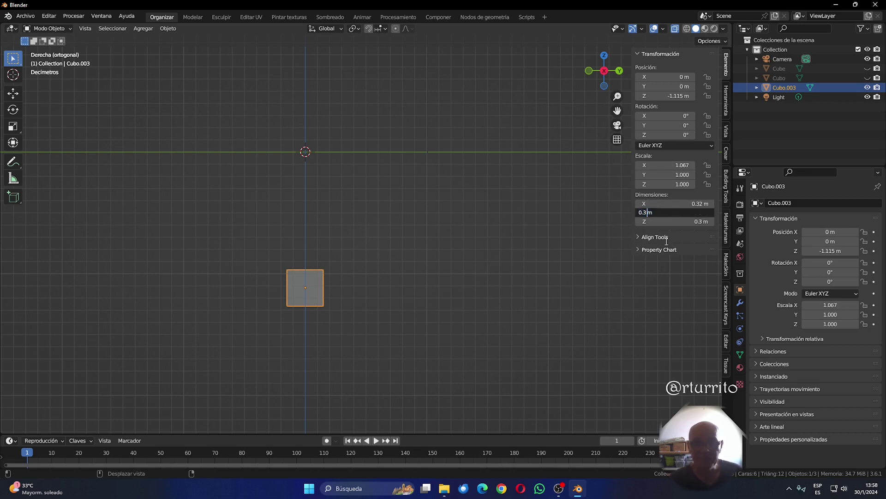
{"action": "type", "text": "2"}
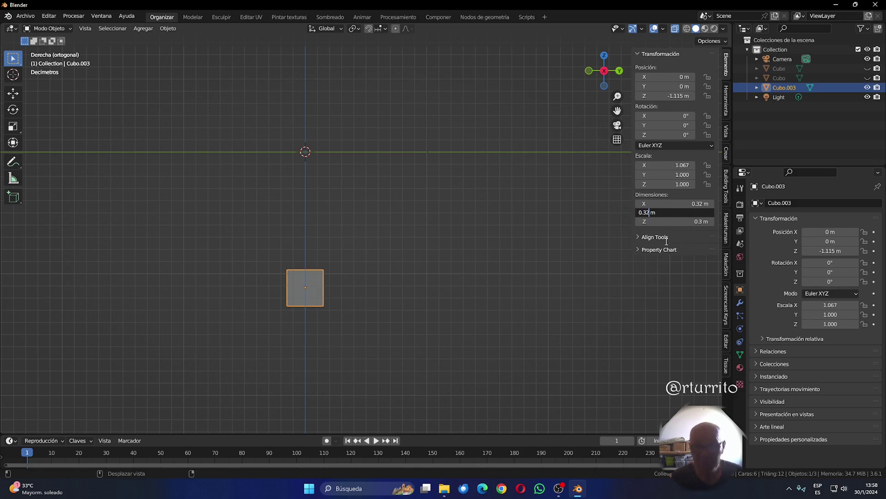
{"action": "key", "text": "Return"}
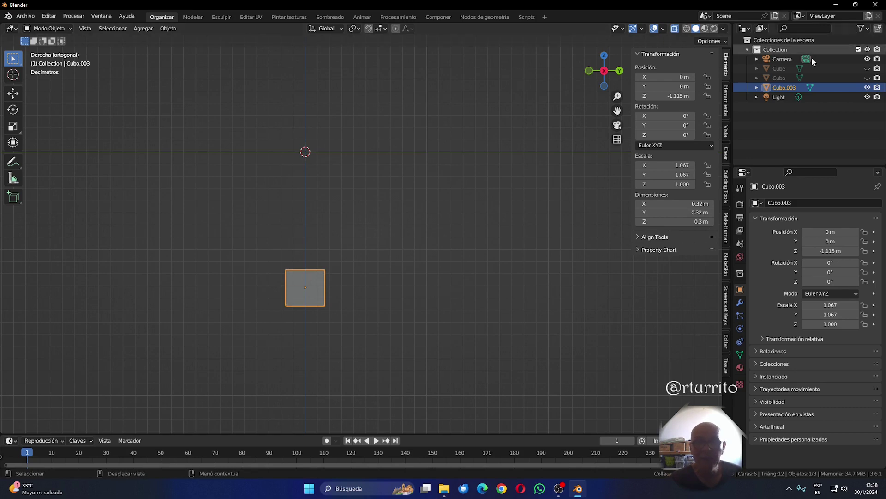
Show the joined shape and examine up close the clearance between its connector and the duplicated cube.
{"action": "left_click", "coordinate": [799, 78]}
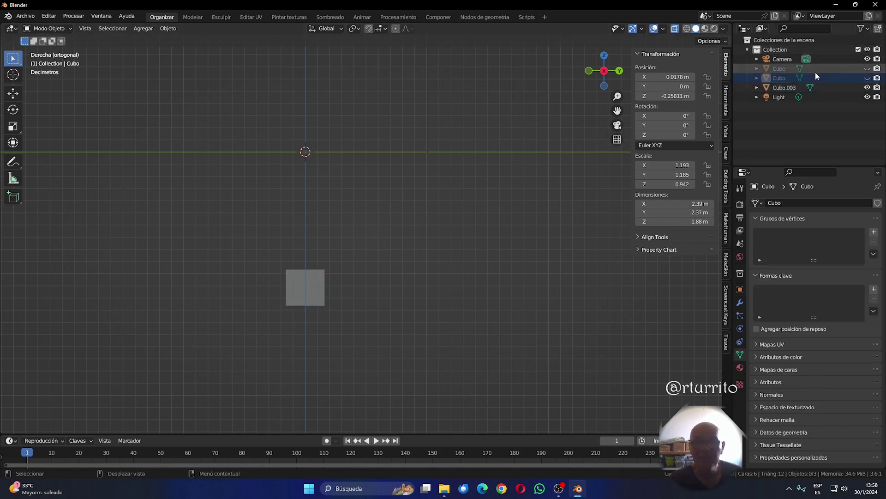
{"action": "left_click", "coordinate": [866, 69]}
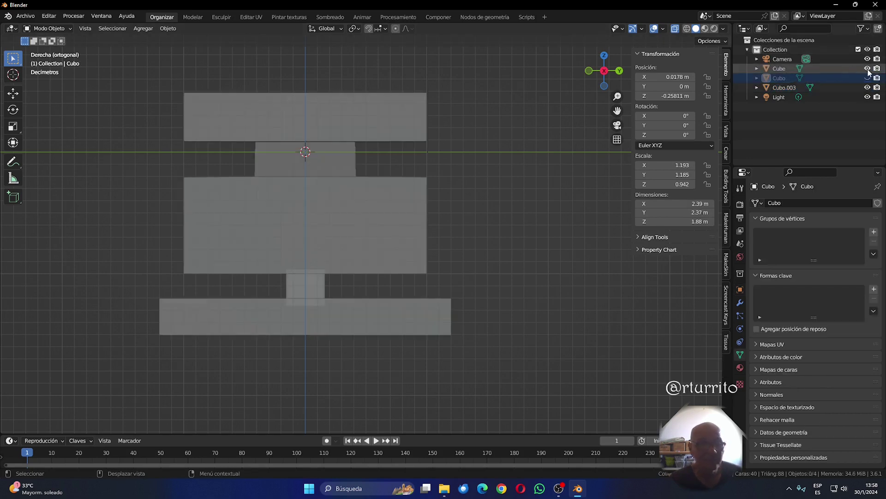
{"action": "left_click", "coordinate": [331, 252]}
{"action": "scroll", "coordinate": [321, 280], "scroll_direction": "up", "scroll_amount": 5}
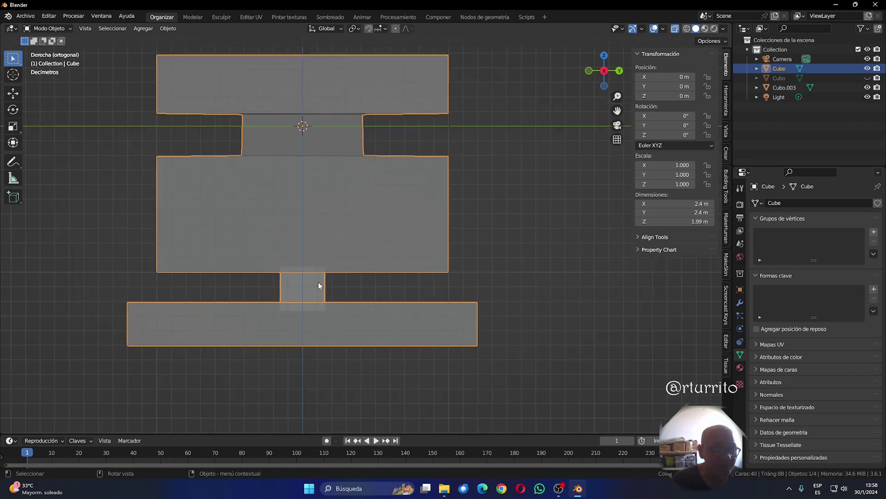
{"action": "scroll", "coordinate": [333, 269], "scroll_direction": "up", "scroll_amount": 3}
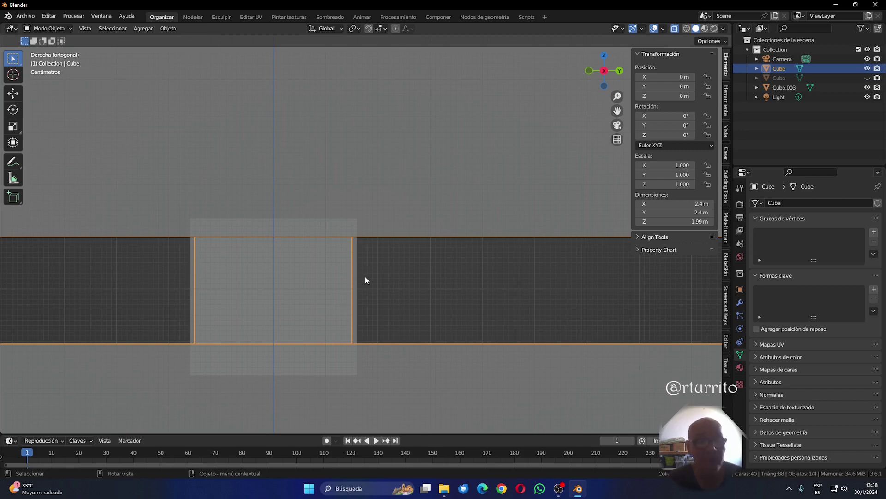
{"action": "scroll", "coordinate": [375, 301], "scroll_direction": "down", "scroll_amount": 5}
{"action": "scroll", "coordinate": [376, 304], "scroll_direction": "down", "scroll_amount": 2}
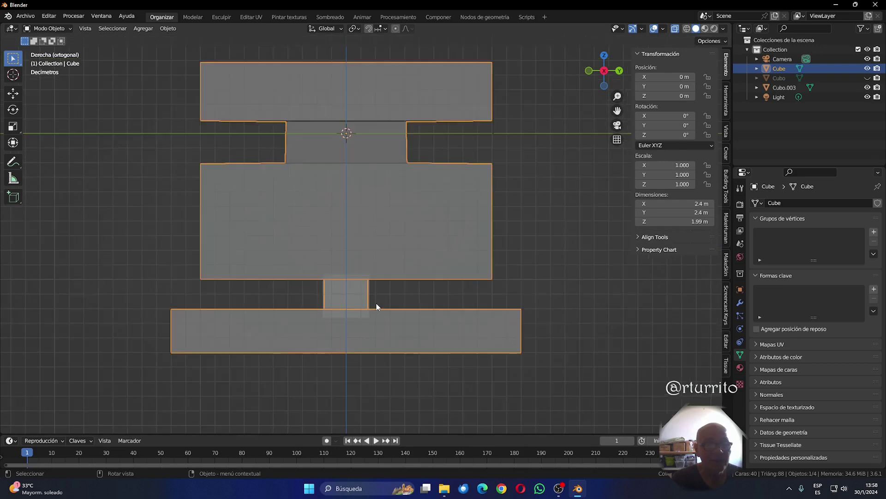
With the joined shape hidden and the mould shown, cut the duplicated cube out of the mould's bottom wall using an Auto Boolean Difference.
{"action": "left_click", "coordinate": [867, 69]}
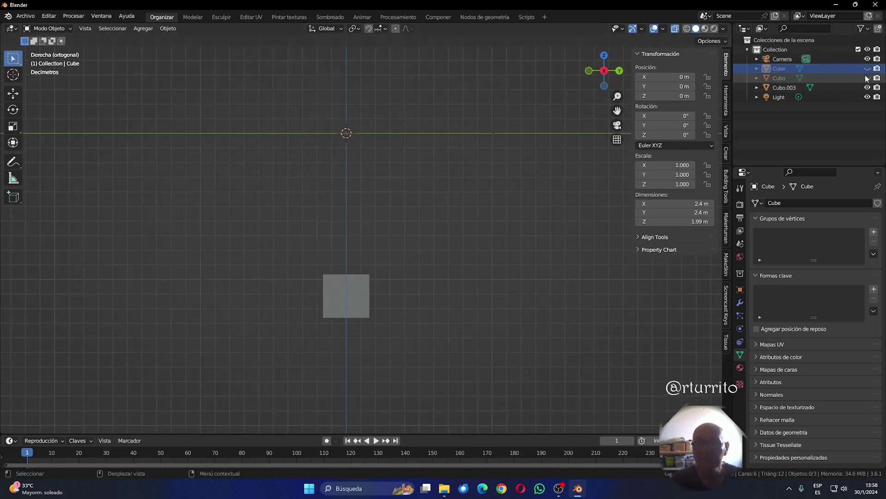
{"action": "left_click", "coordinate": [867, 77]}
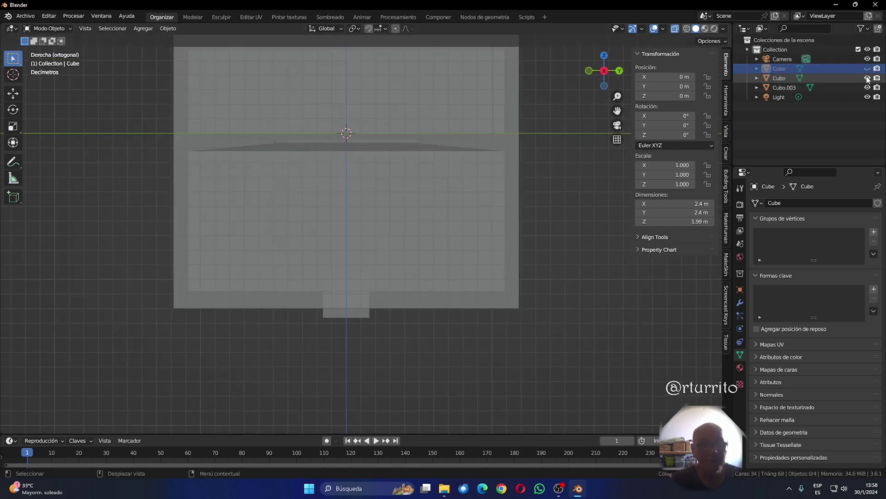
{"action": "left_click", "coordinate": [354, 316]}
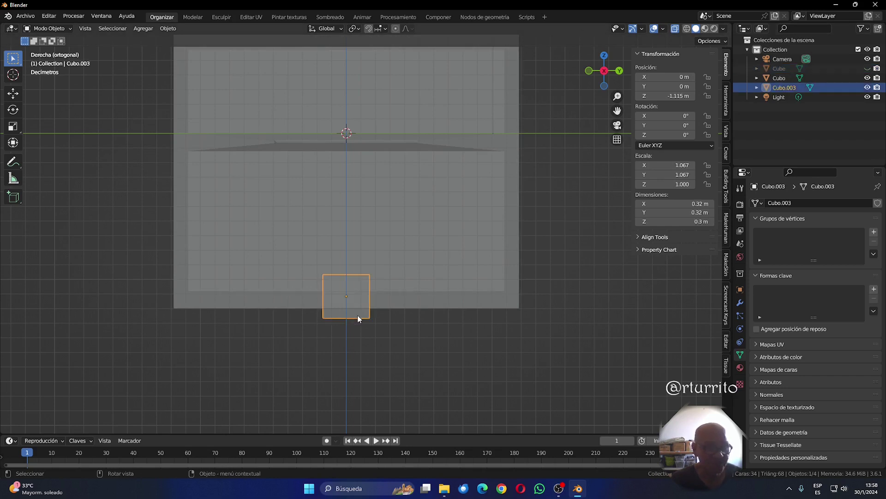
{"action": "left_click", "coordinate": [516, 287], "text": "shift"}
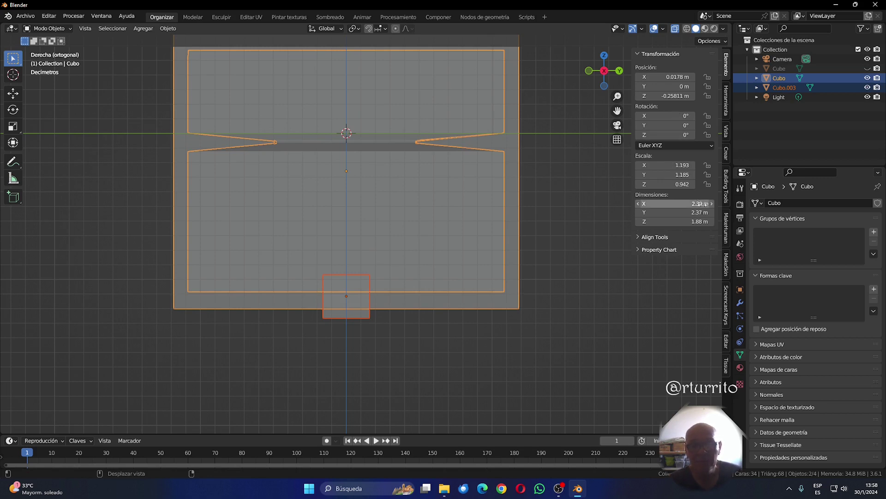
{"action": "left_click", "coordinate": [727, 342]}
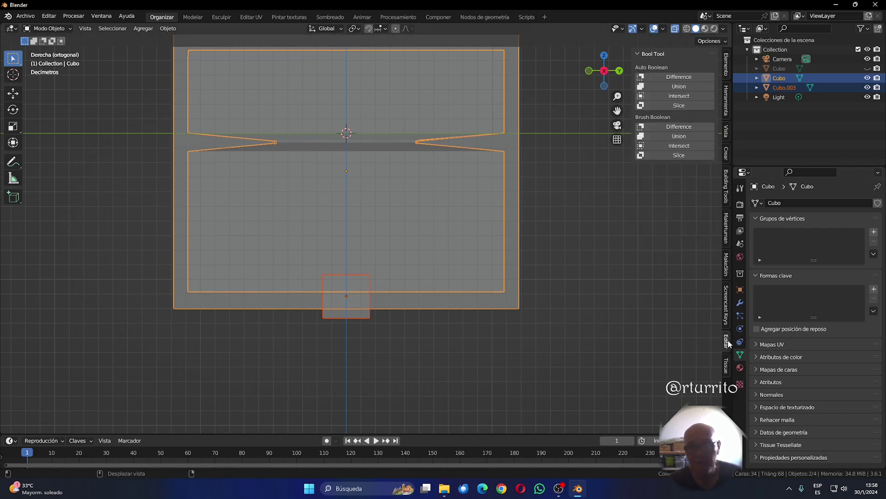
{"action": "left_click", "coordinate": [679, 77]}
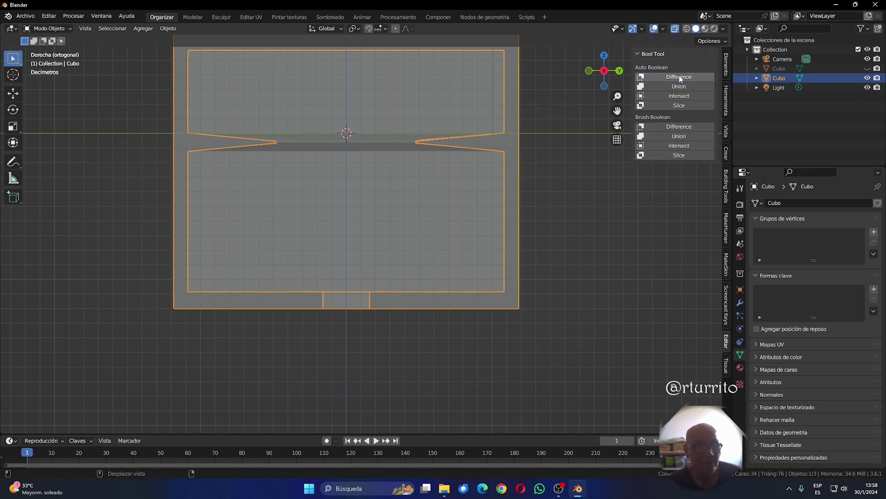
{"action": "left_click", "coordinate": [587, 172]}
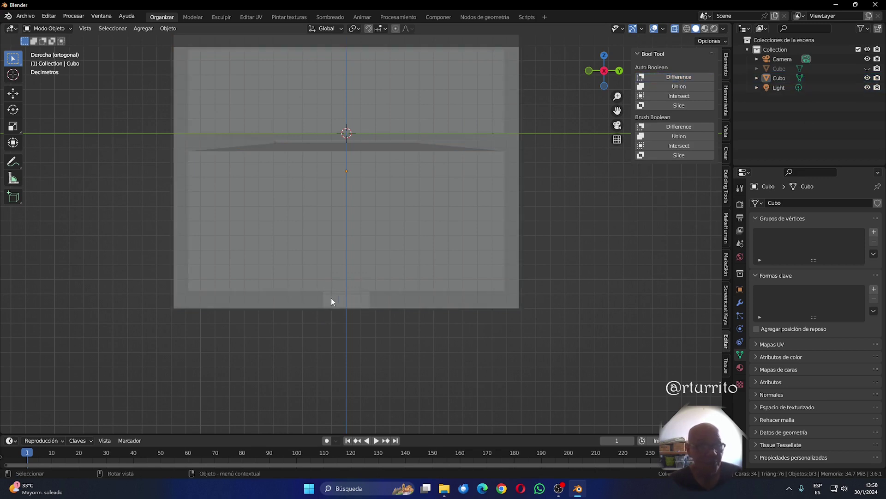
Show the joined shape and examine up close the clearance between its connector and the mould's bottom opening.
{"action": "left_click", "coordinate": [340, 290]}
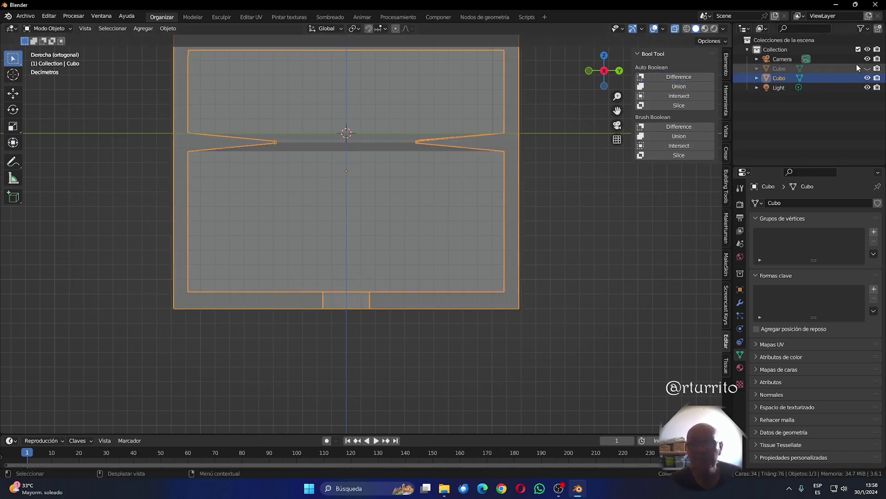
{"action": "left_click", "coordinate": [868, 68]}
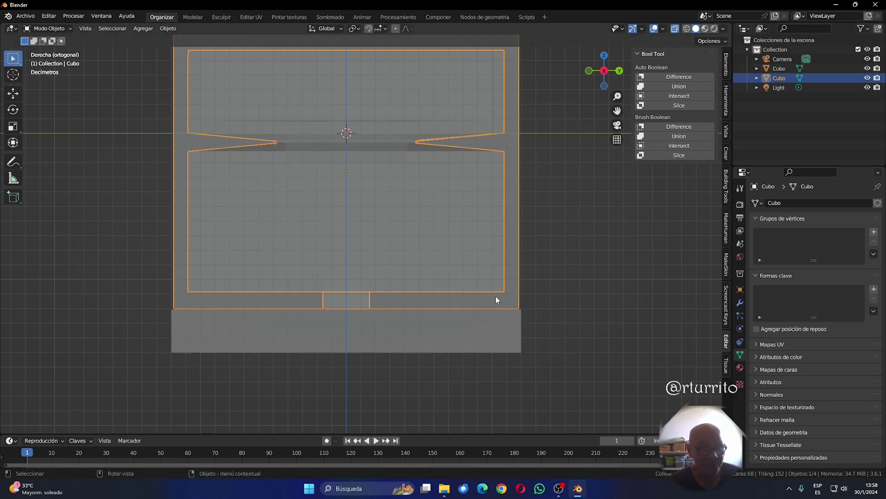
{"action": "left_click", "coordinate": [388, 342]}
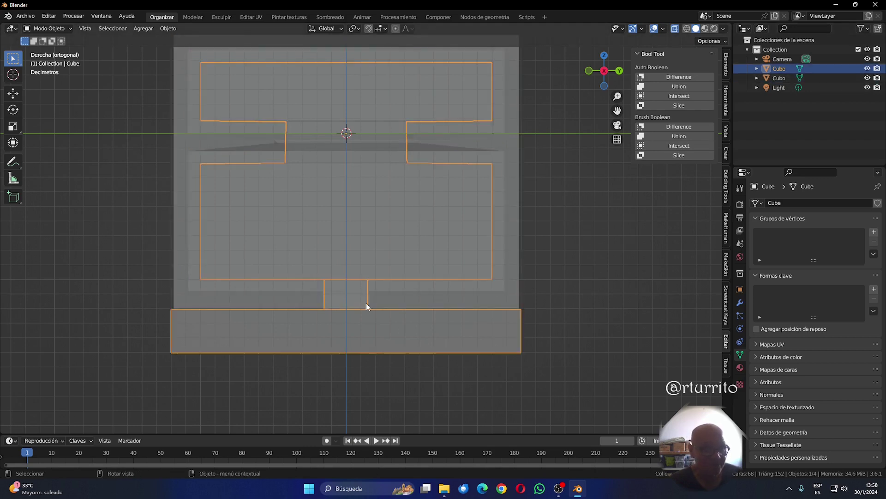
{"action": "scroll", "coordinate": [366, 303], "scroll_direction": "up", "scroll_amount": 5}
{"action": "scroll", "coordinate": [379, 251], "scroll_direction": "up", "scroll_amount": 2}
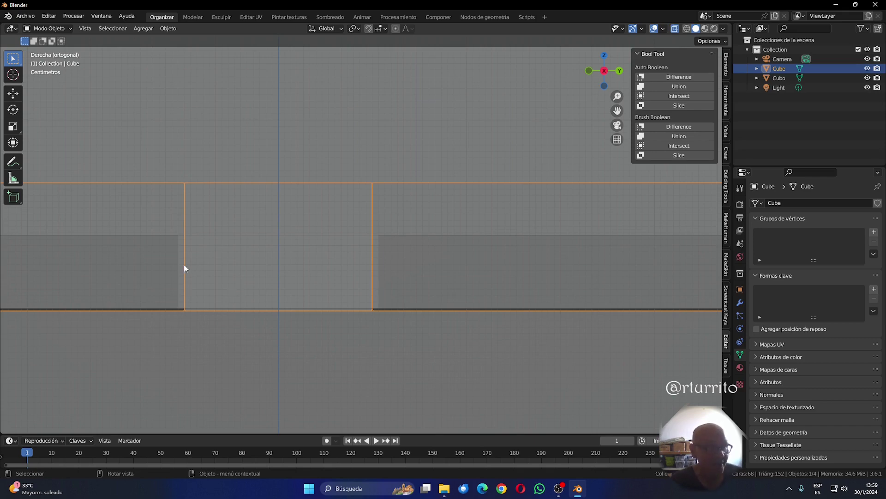
{"action": "scroll", "coordinate": [376, 279], "scroll_direction": "down", "scroll_amount": 10}
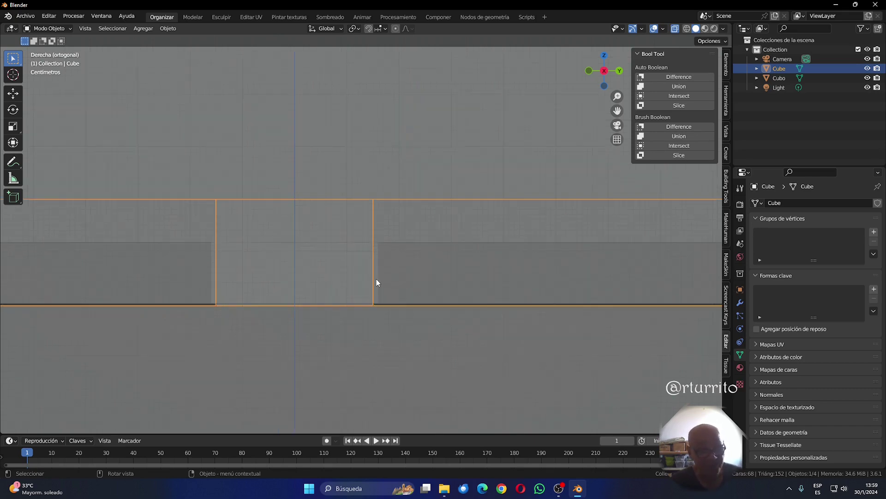
{"action": "scroll", "coordinate": [378, 220], "scroll_direction": "up", "scroll_amount": 2}
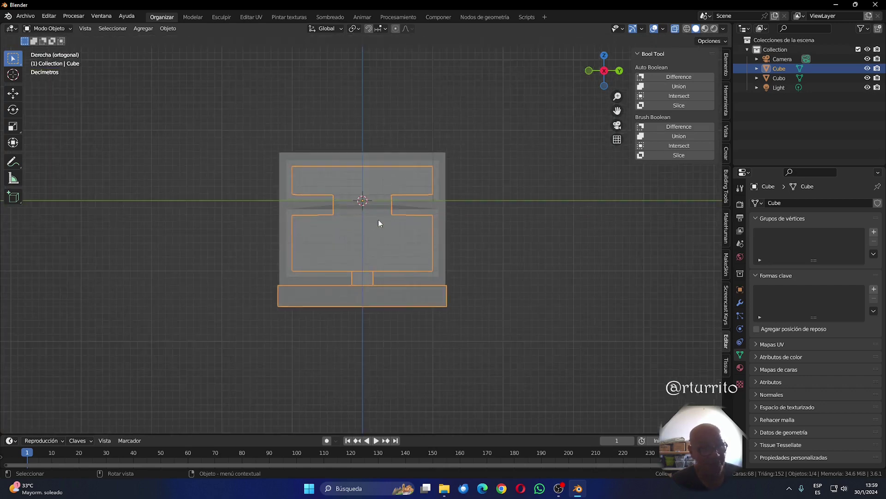
Hide the joined shape and add a cylinder with a 0.3 m radius and 0.5 m depth.
{"action": "left_click", "coordinate": [674, 174]}
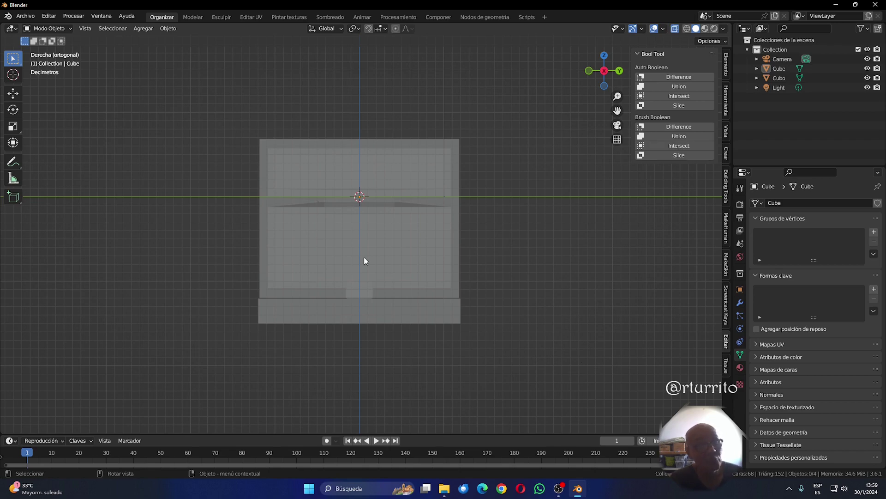
{"action": "left_click", "coordinate": [457, 174]}
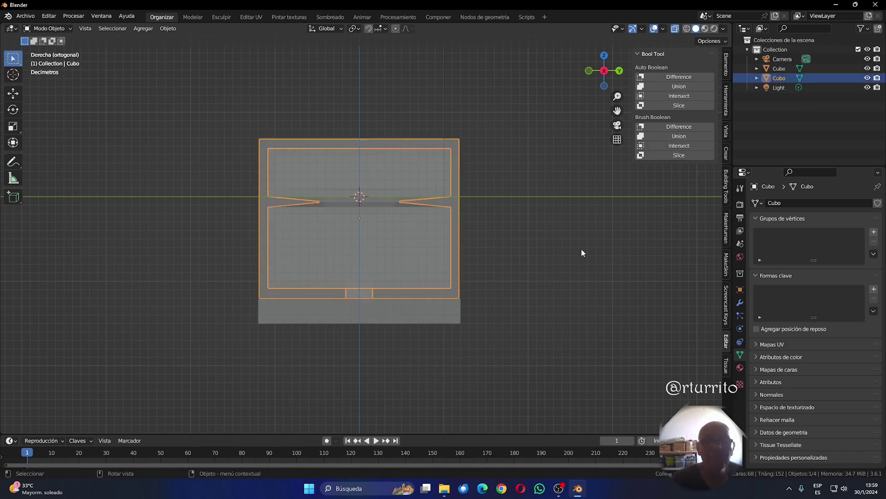
{"action": "left_click", "coordinate": [467, 184]}
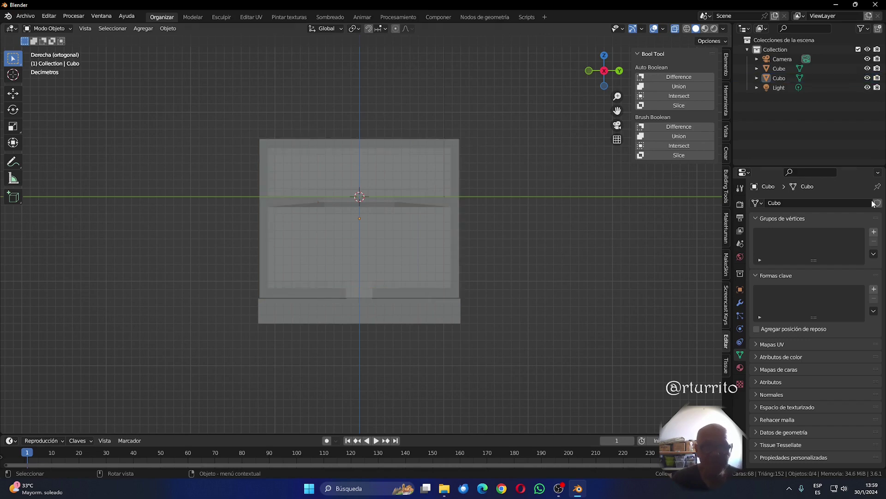
{"action": "left_click", "coordinate": [868, 68]}
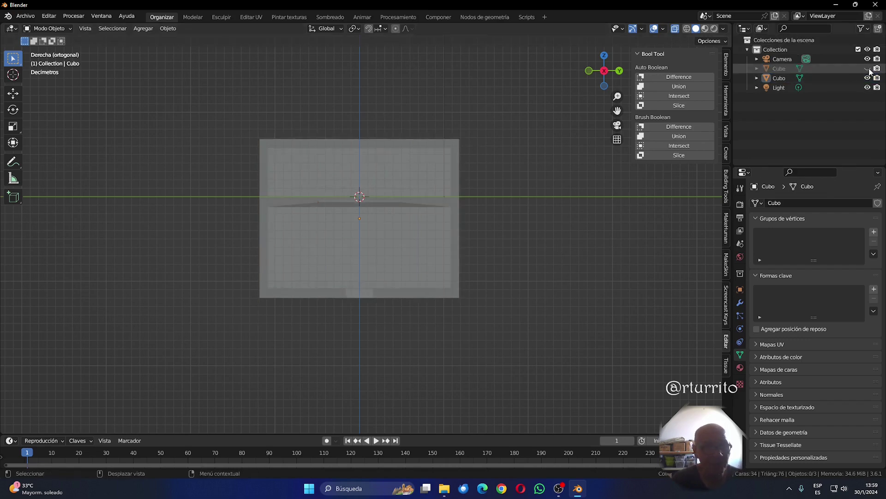
{"action": "left_click", "coordinate": [154, 31]}
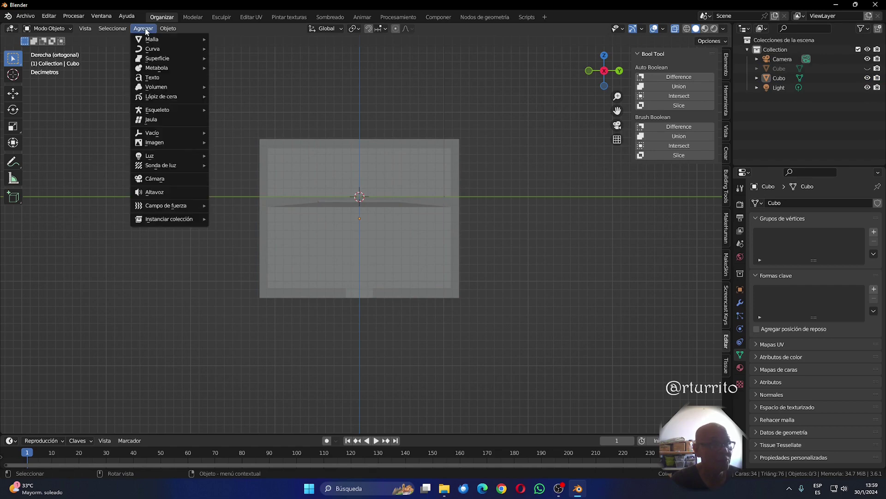
{"action": "mouse_move", "coordinate": [151, 43]}
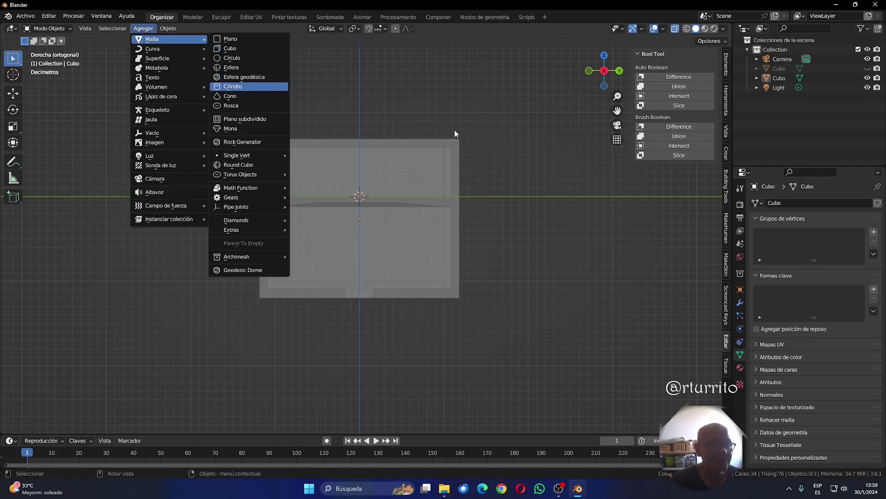
{"action": "left_click", "coordinate": [234, 87]}
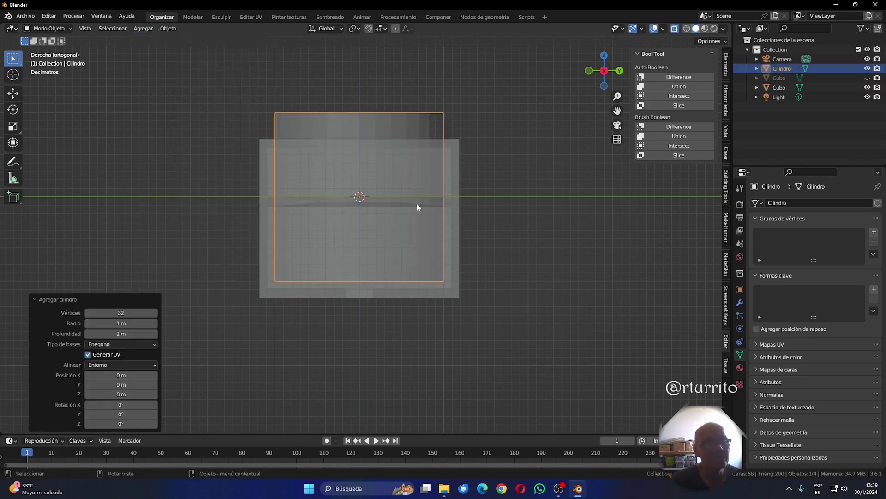
{"action": "left_click", "coordinate": [121, 323]}
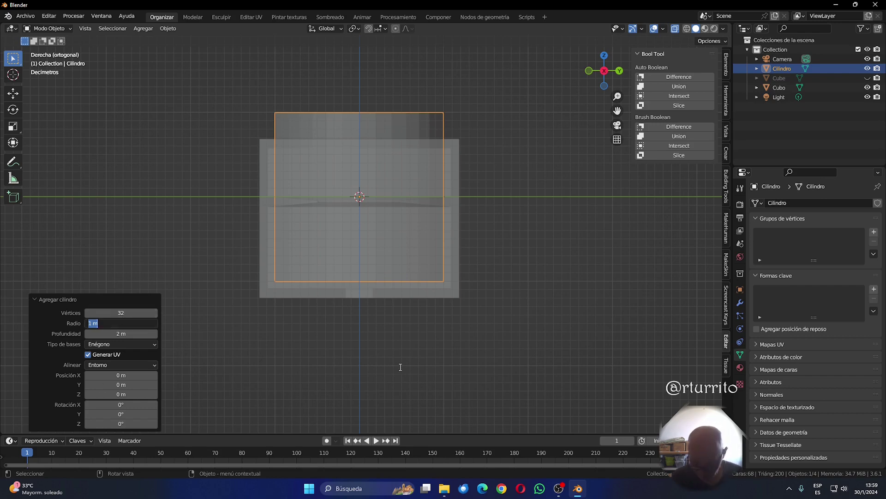
{"action": "type", "text": ".3"}
{"action": "key", "text": "Tab"}
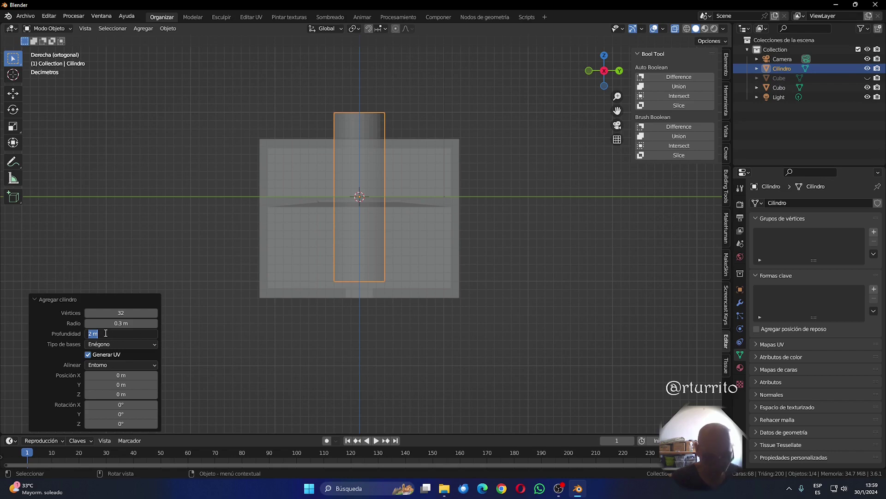
{"action": "type", "text": "0.5"}
{"action": "key", "text": "Tab"}
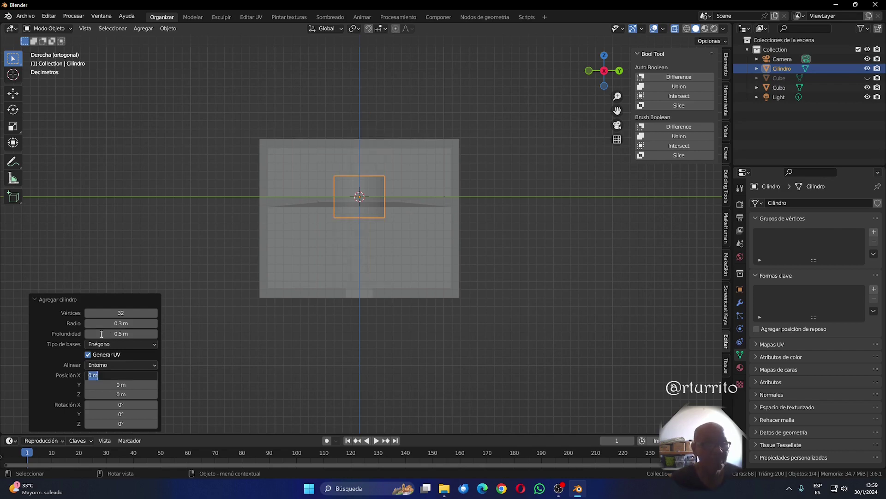
Move the cylinder up about 0.66 m so that it passes through the mould's top wall.
{"action": "type", "text": "G"}
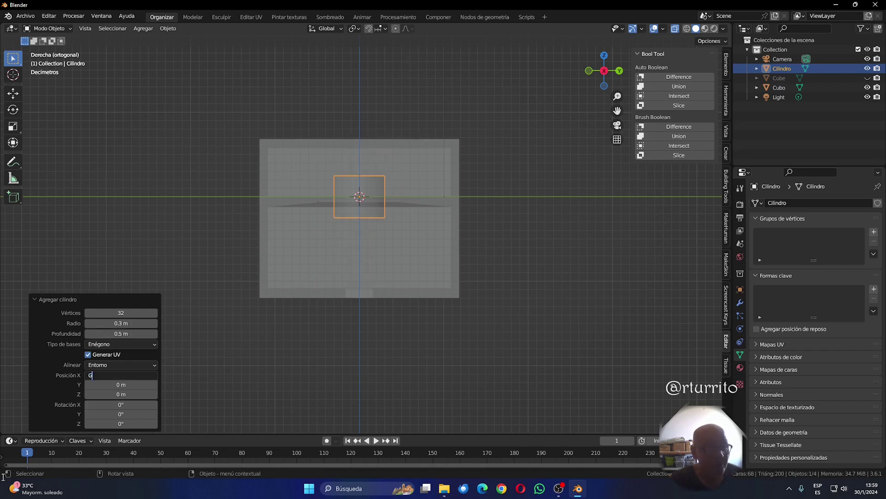
{"action": "key", "text": "Return"}
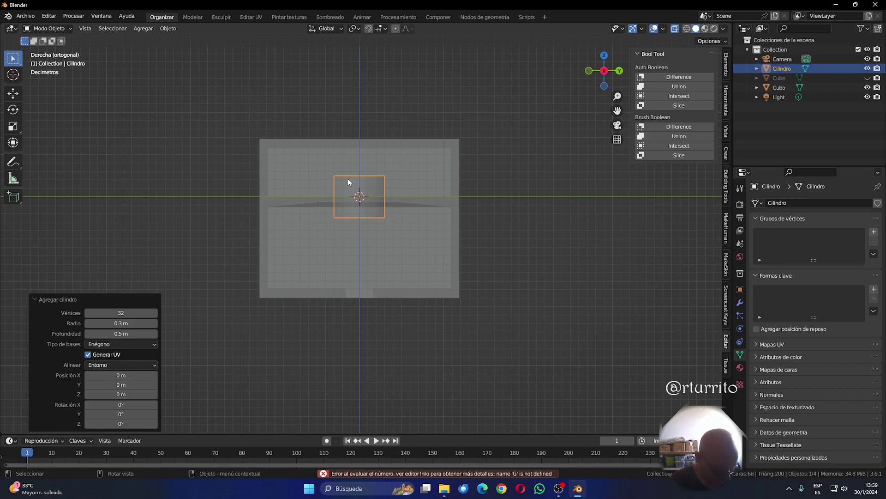
{"action": "key", "text": "g"}
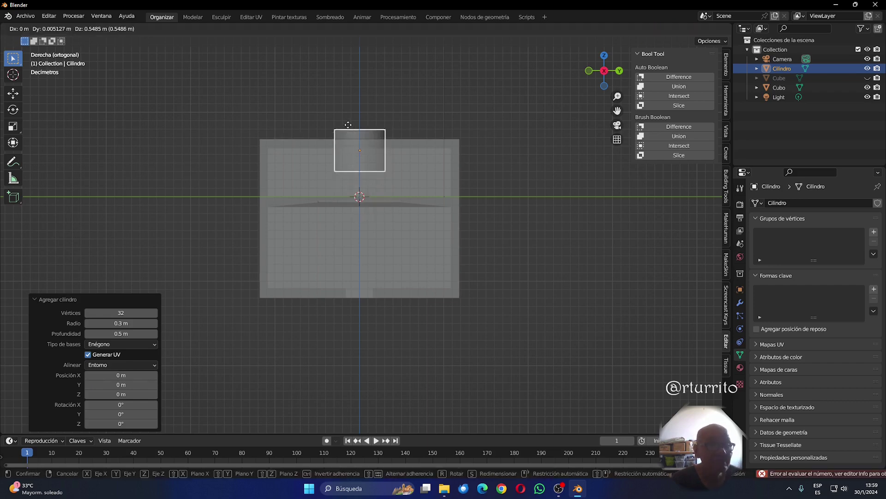
{"action": "left_click", "coordinate": [348, 115]}
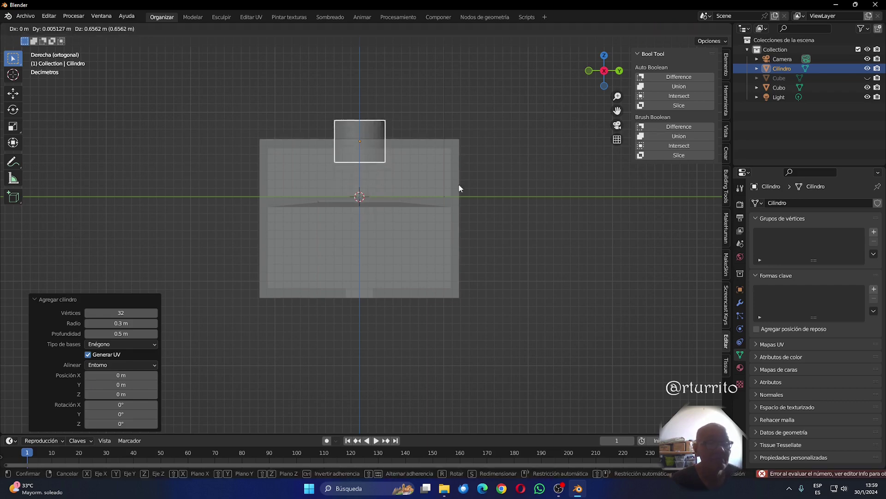
Cut the cylinder out of the mould's top wall with an Auto Boolean Difference and inspect the round opening.
{"action": "left_click", "coordinate": [454, 159], "text": "shift"}
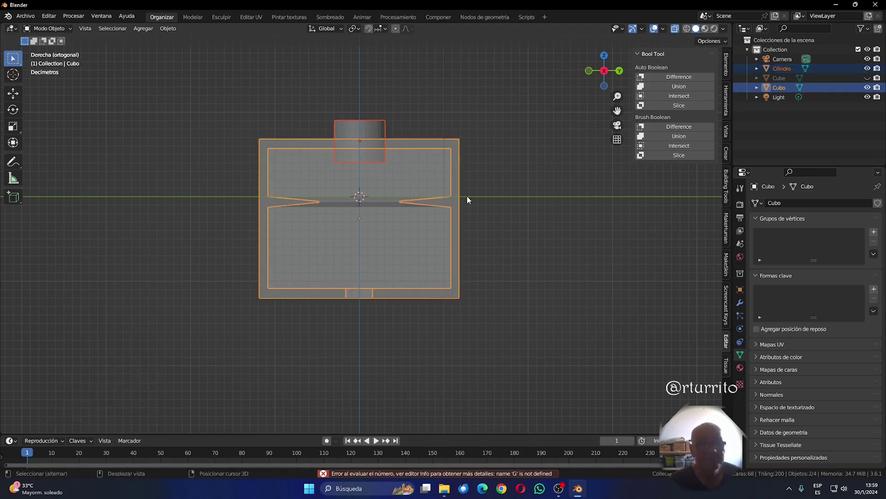
{"action": "left_click", "coordinate": [679, 77]}
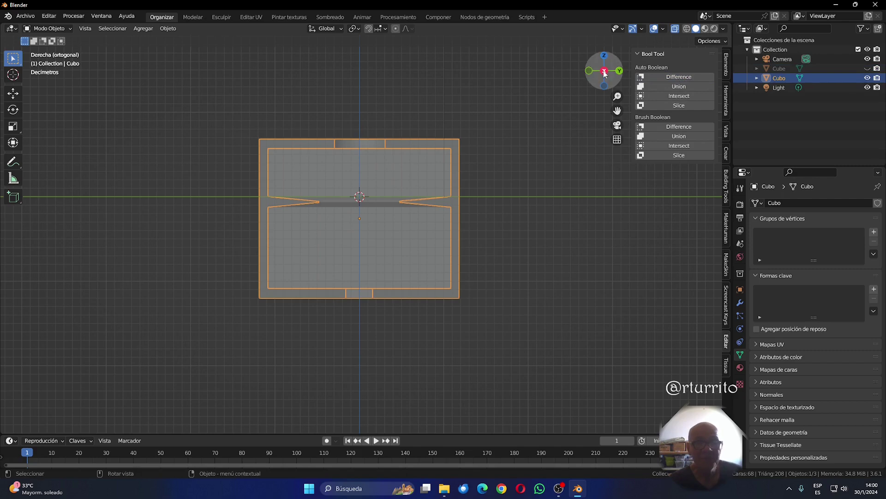
{"action": "mouse_move", "coordinate": [604, 70]}
{"action": "left_mouse_down"}
{"action": "mouse_move", "coordinate": [587, 66]}
{"action": "mouse_move", "coordinate": [584, 87]}
{"action": "mouse_move", "coordinate": [623, 99]}
{"action": "mouse_move", "coordinate": [644, 95]}
{"action": "mouse_move", "coordinate": [605, 101]}
{"action": "mouse_move", "coordinate": [598, 66]}
{"action": "mouse_move", "coordinate": [566, 146]}
{"action": "mouse_move", "coordinate": [588, 133]}
{"action": "mouse_move", "coordinate": [572, 125]}
{"action": "mouse_move", "coordinate": [608, 65]}
{"action": "left_mouse_up"}
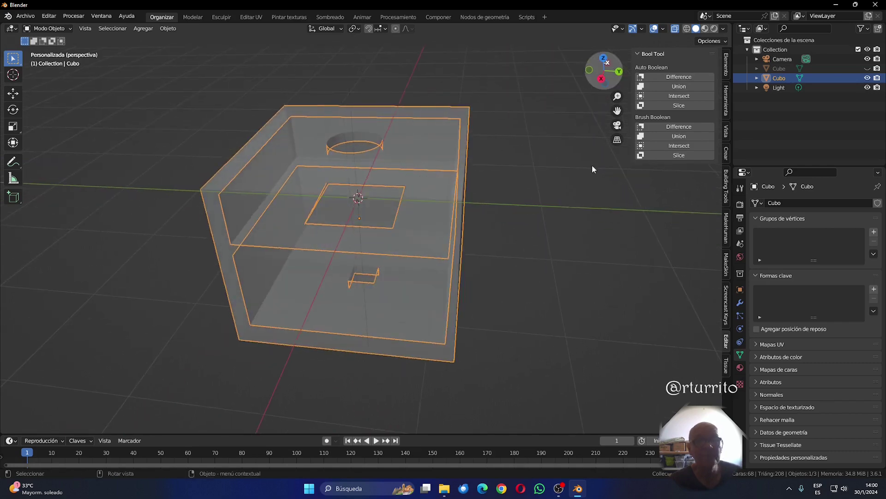
{"action": "left_click", "coordinate": [548, 323]}
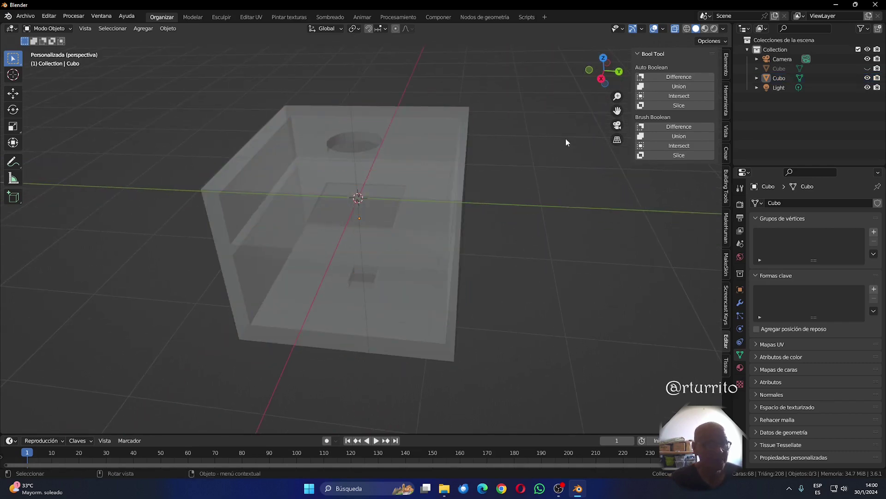
{"action": "left_click", "coordinate": [601, 79]}
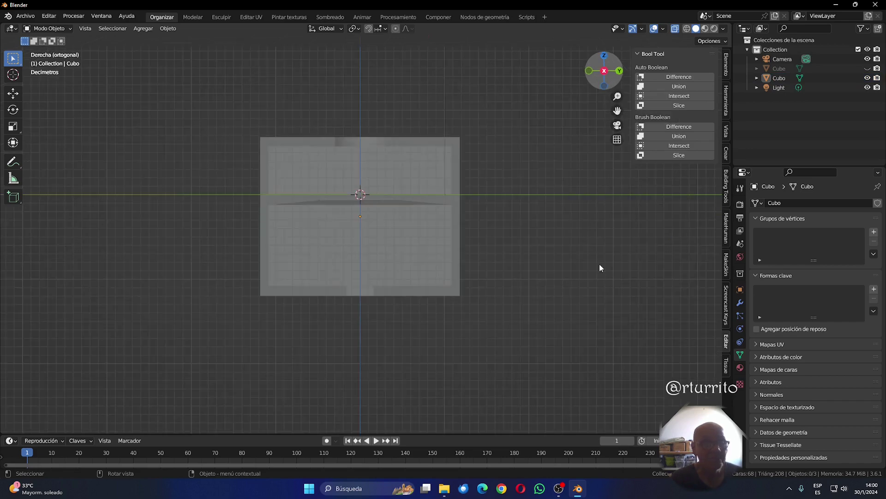
Duplicate the mould in place and hide the copy.
{"action": "left_click", "coordinate": [429, 228]}
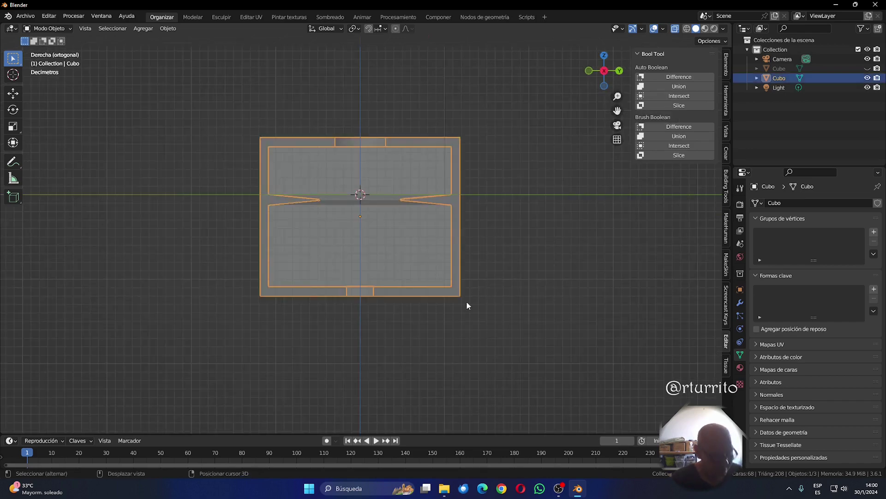
{"action": "key", "text": "shift+d"}
{"action": "left_click", "coordinate": [467, 302]}
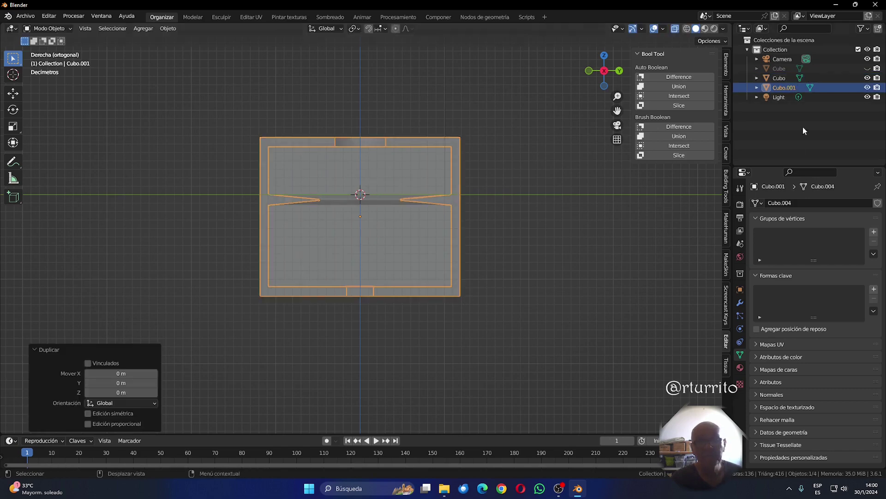
{"action": "left_click", "coordinate": [786, 77]}
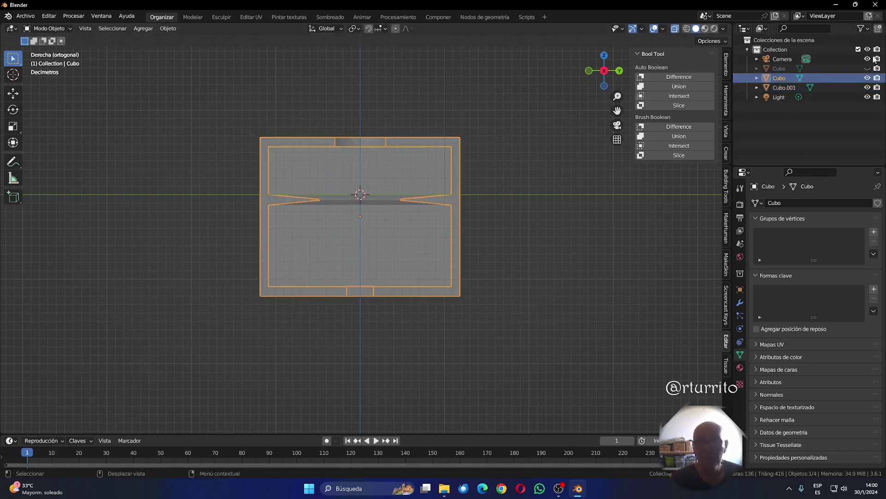
{"action": "left_click", "coordinate": [780, 88]}
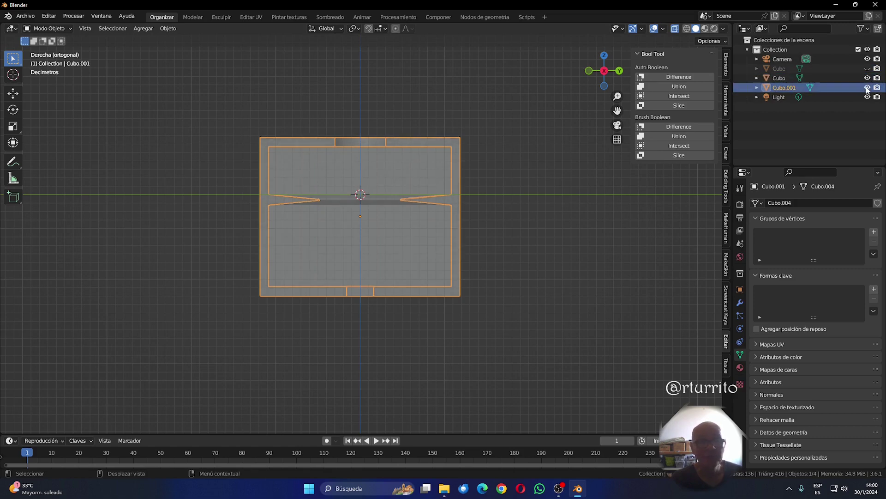
{"action": "left_click", "coordinate": [867, 88]}
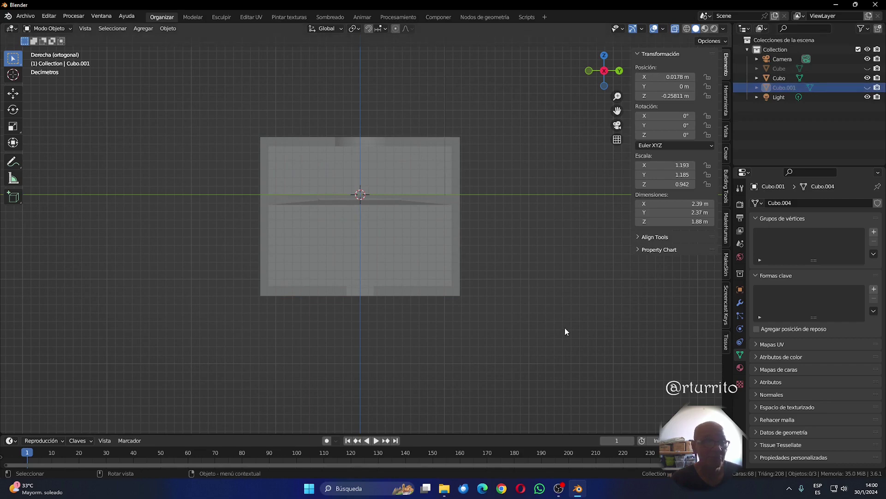
Add a cube with a size of 2 m at the origin.
{"action": "left_click", "coordinate": [144, 28]}
{"action": "mouse_move", "coordinate": [182, 41]}
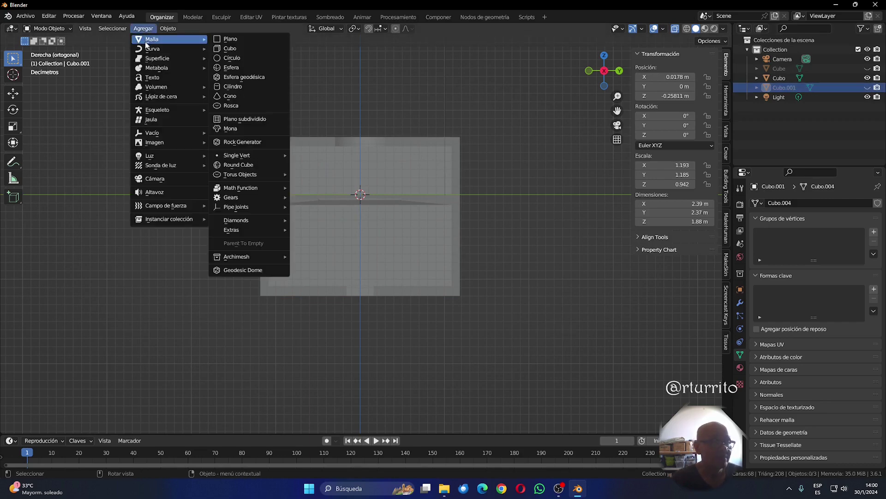
{"action": "left_click", "coordinate": [228, 49]}
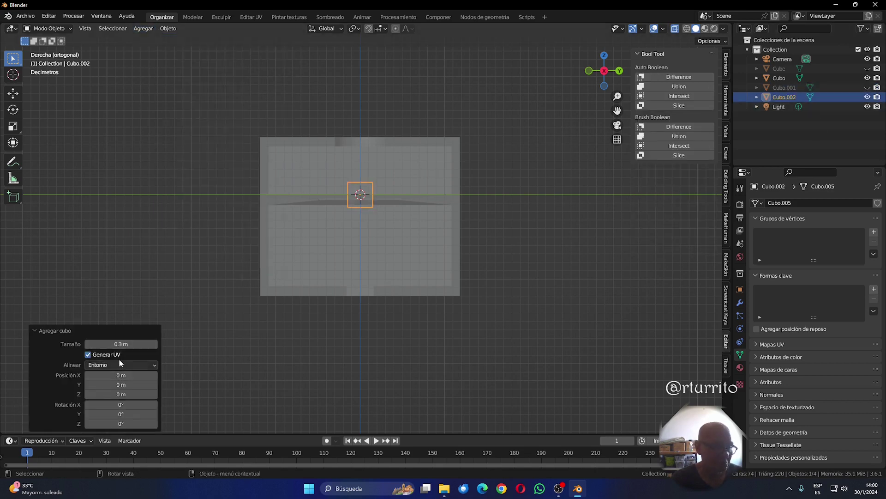
{"action": "left_click", "coordinate": [117, 344]}
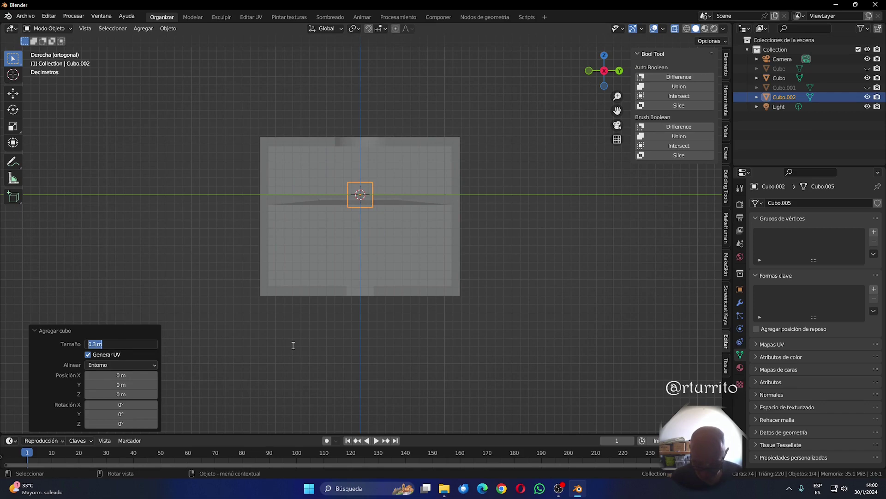
{"action": "type", "text": "2"}
{"action": "key", "text": "Tab"}
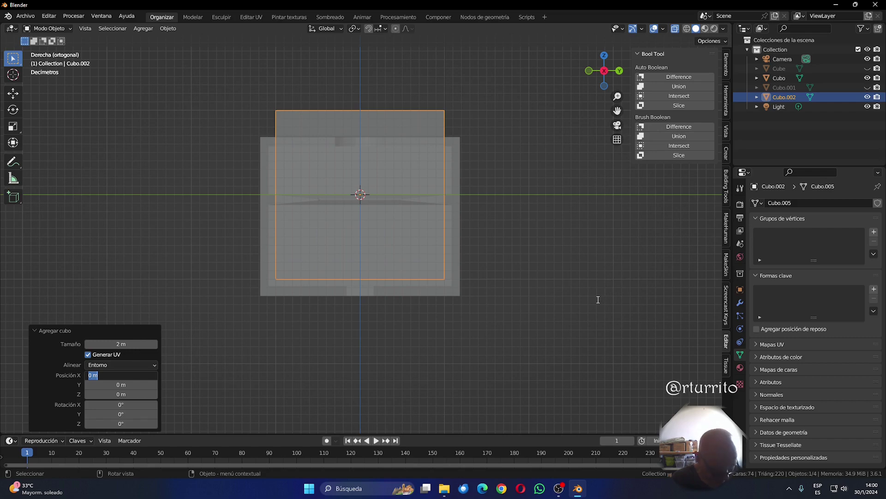
{"action": "key", "text": "Return"}
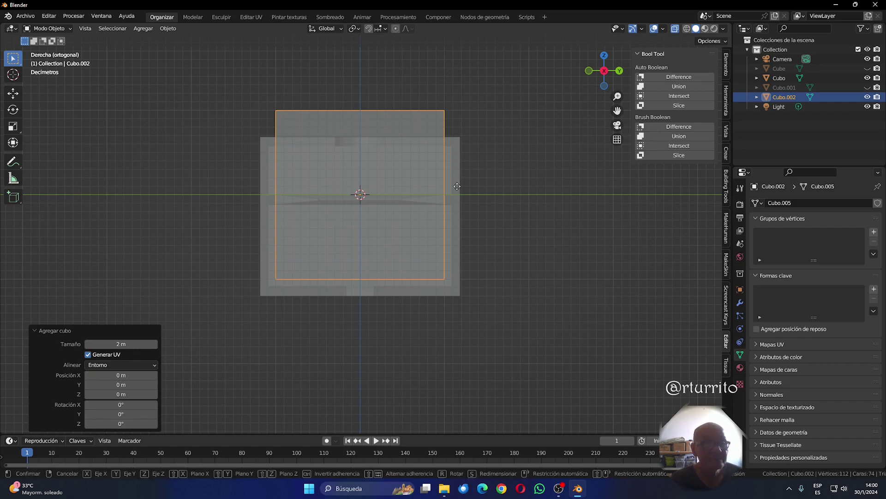
{"action": "key", "text": "g"}
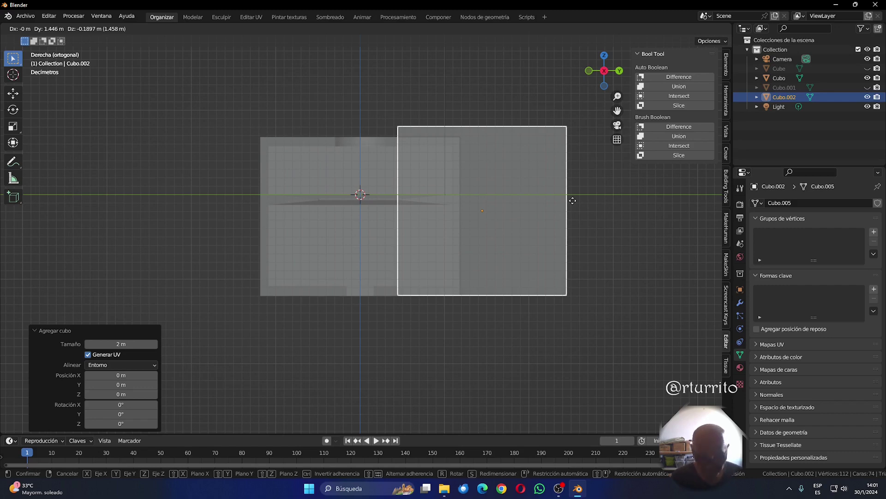
{"action": "type", "text": "x: [-(1"}
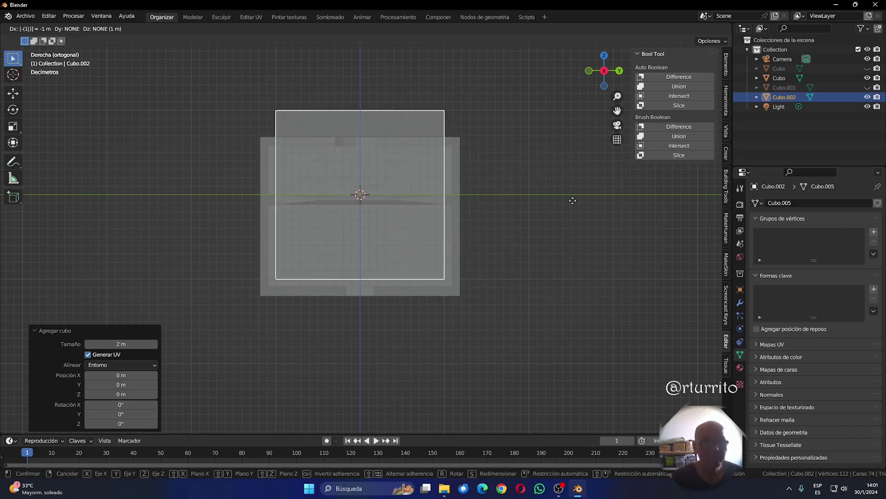
{"action": "key", "text": "Return"}
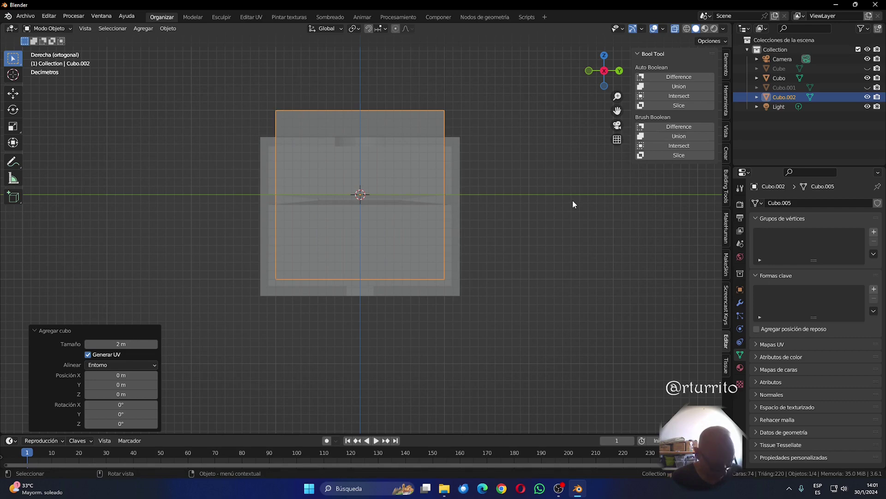
Move the new cube -1 m along the global Y axis so that one face lies on the mould's centre plane.
{"action": "key", "text": "g"}
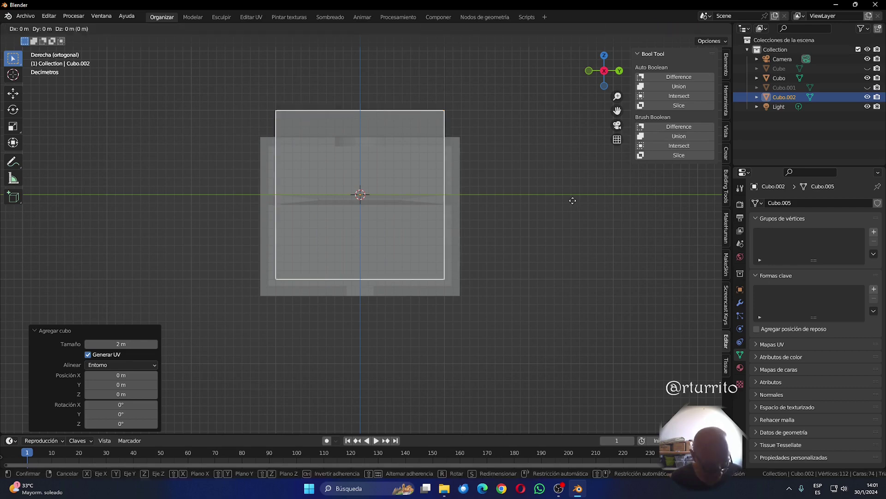
{"action": "key", "text": "y"}
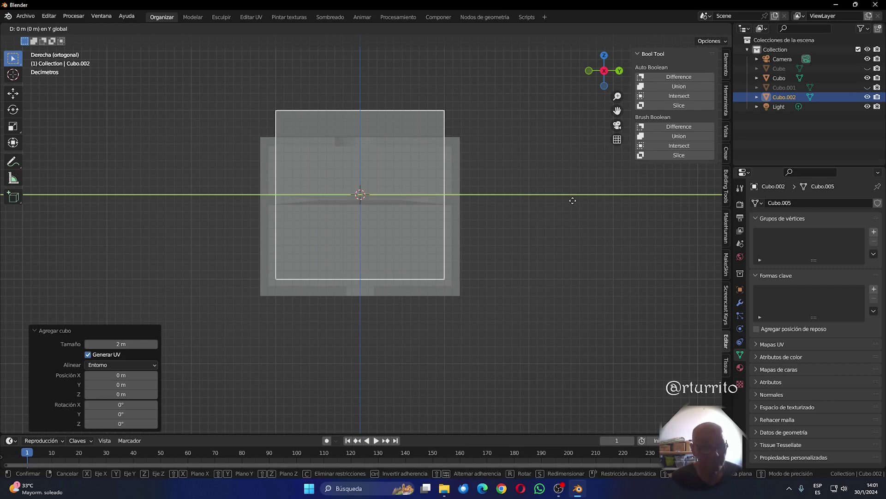
{"action": "type", "text": "-1"}
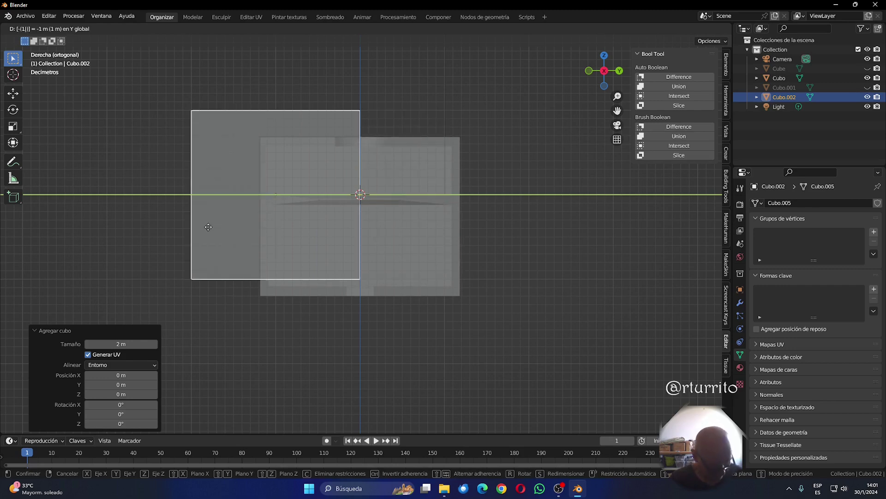
{"action": "key", "text": "Return"}
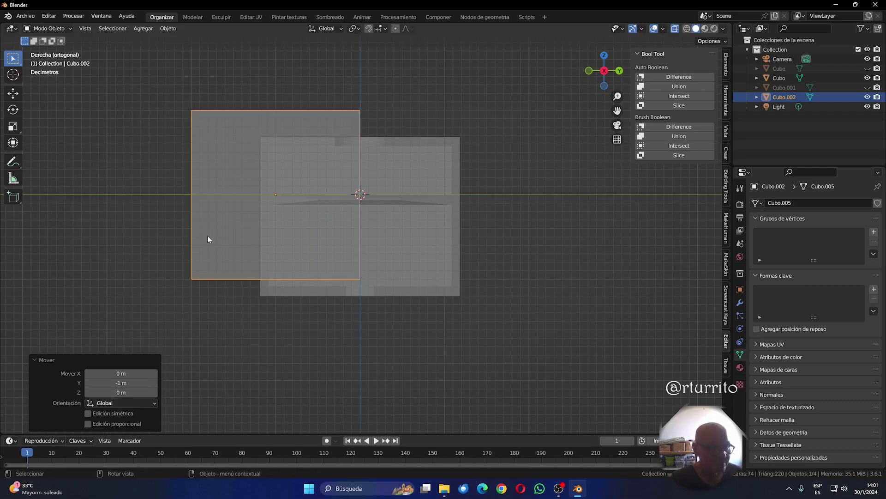
Try to lower the cube about 0.26 m with an unconstrained move, and undo that move.
{"action": "key", "text": "g"}
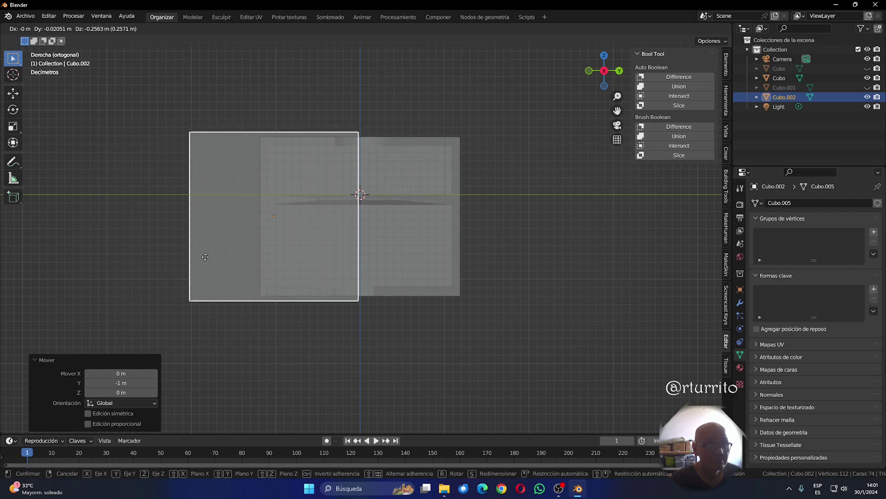
{"action": "left_click", "coordinate": [205, 257]}
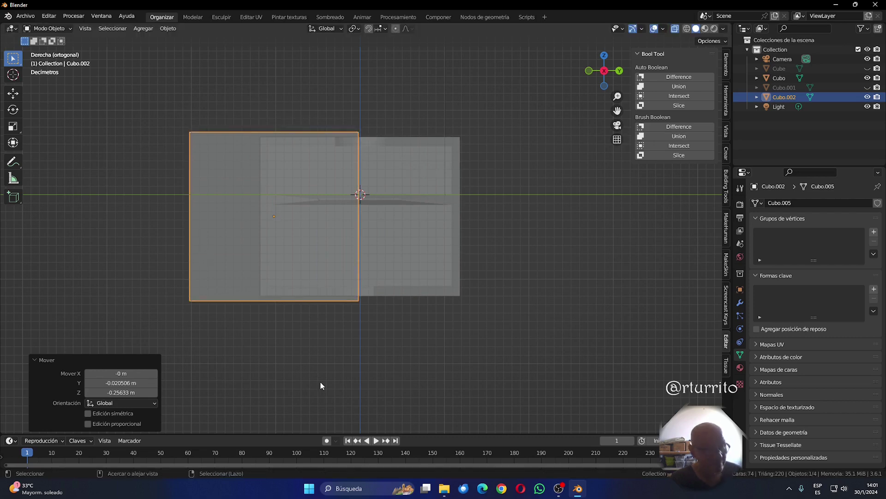
{"action": "key", "text": "ctrl+z"}
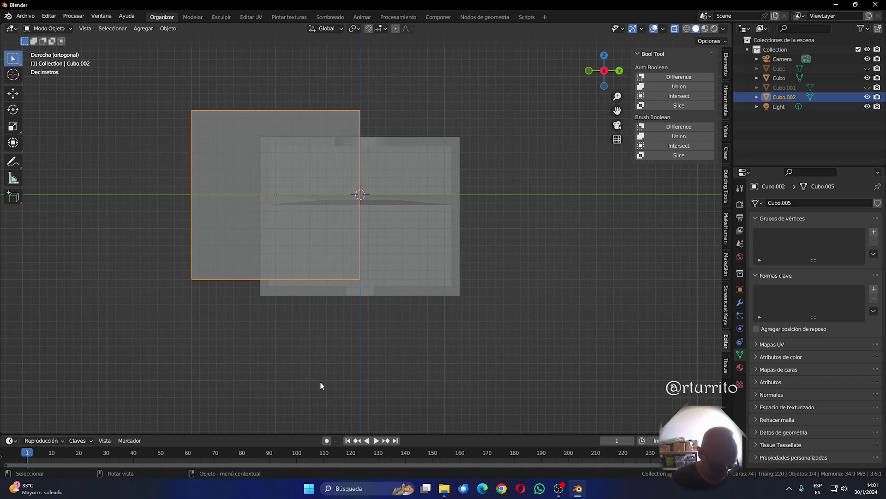
Lower the cube about 0.27 m along the global Z axis to centre it on the mould's height.
{"action": "key", "text": "g"}
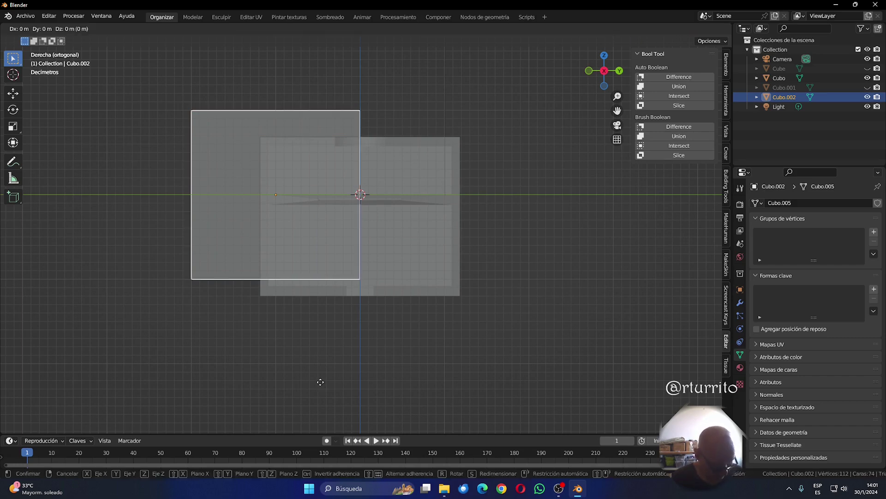
{"action": "key", "text": "z"}
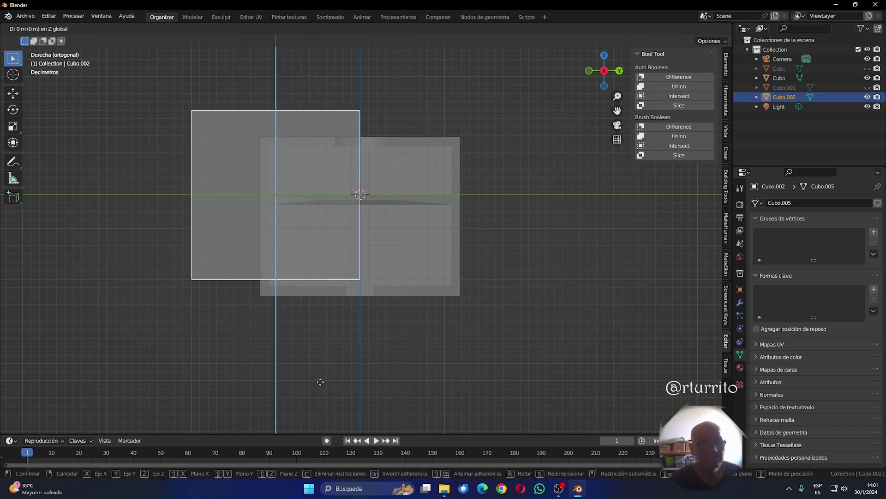
{"action": "mouse_move", "coordinate": [300, 270]}
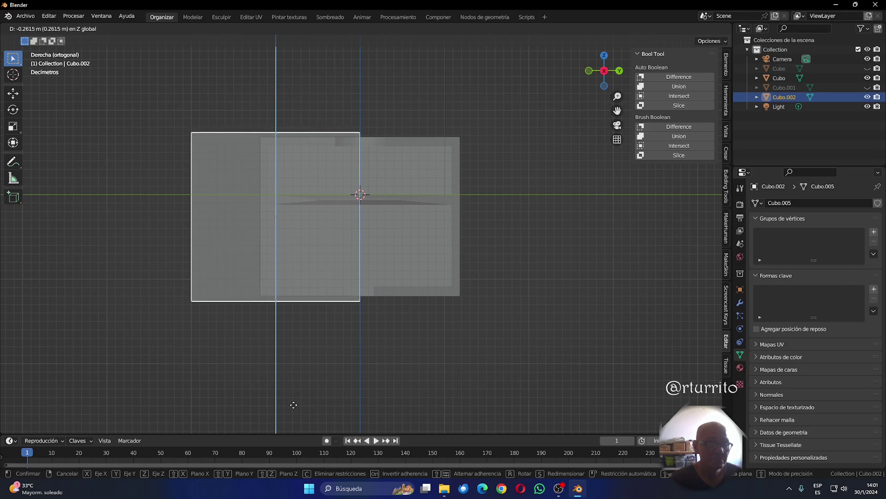
{"action": "left_click", "coordinate": [294, 404]}
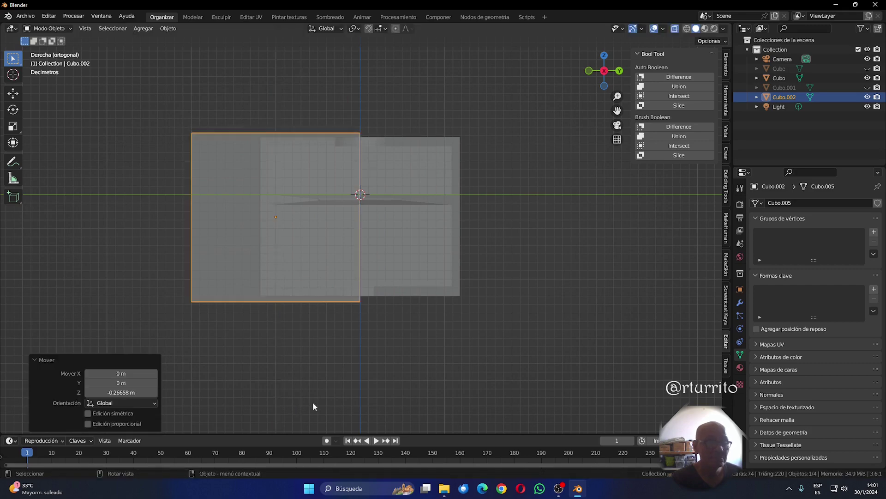
Set the cube's X dimension to 2.6 m so that it extends past both sides of the mould.
{"action": "left_click", "coordinate": [604, 56]}
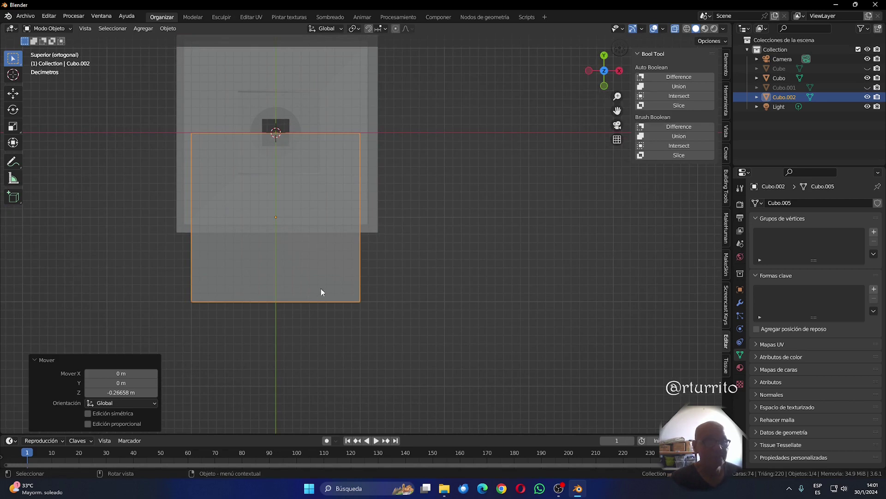
{"action": "left_click", "coordinate": [356, 273]}
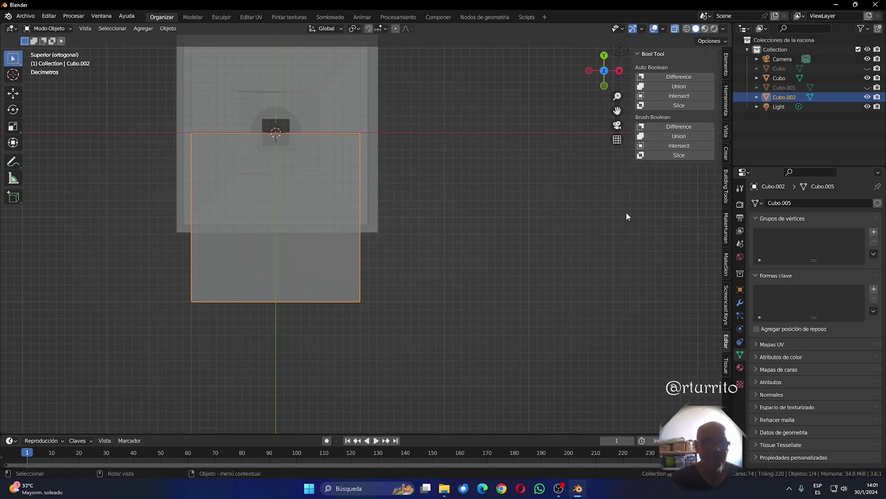
{"action": "left_click", "coordinate": [726, 62]}
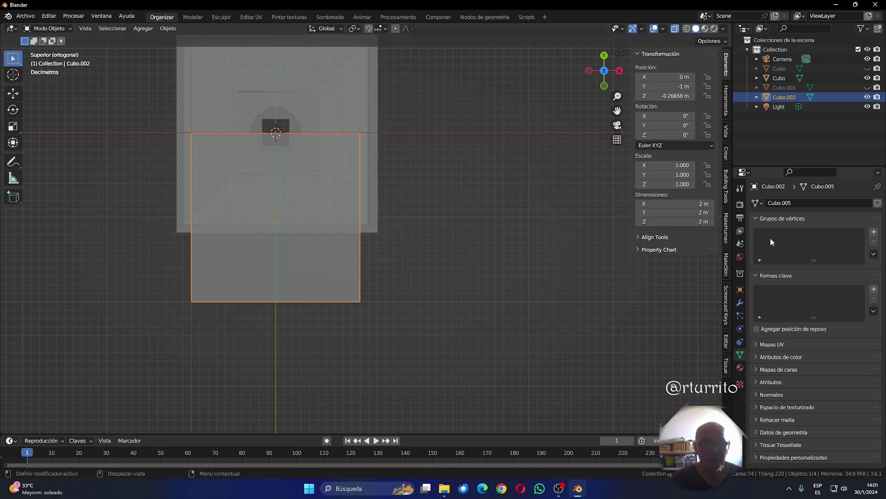
{"action": "left_click", "coordinate": [675, 203]}
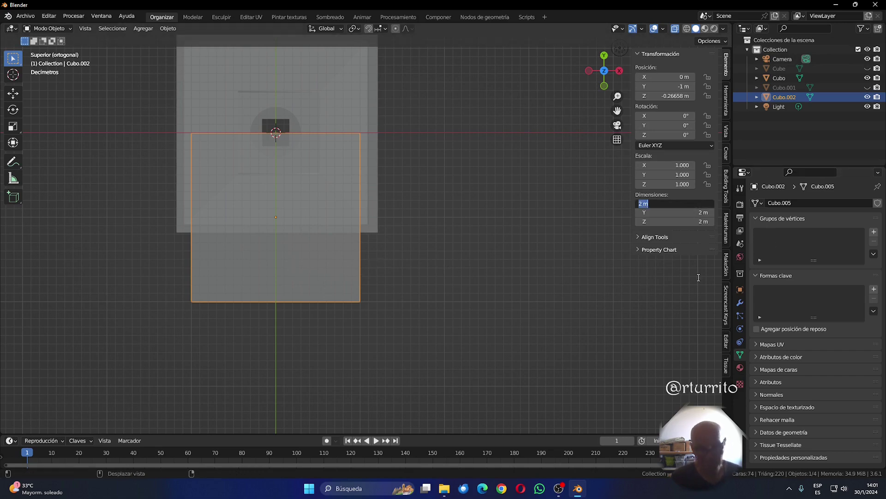
{"action": "type", "text": "2"}
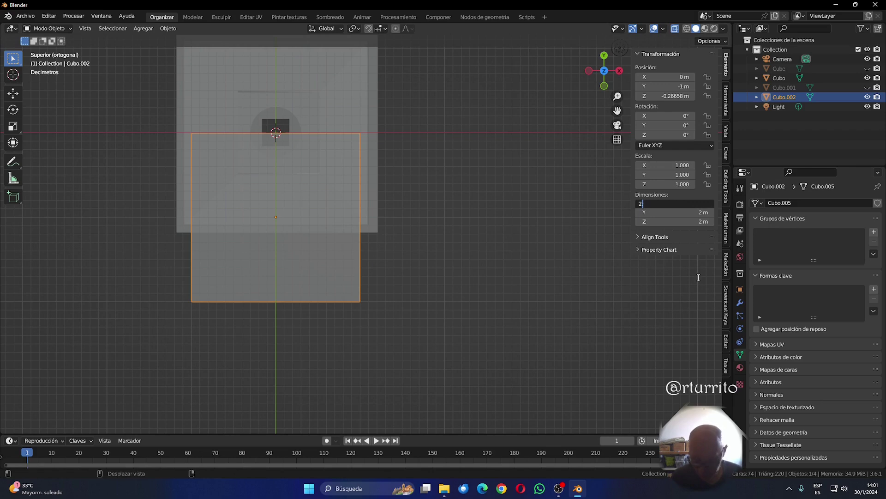
{"action": "type", "text": ".6"}
{"action": "key", "text": "Tab"}
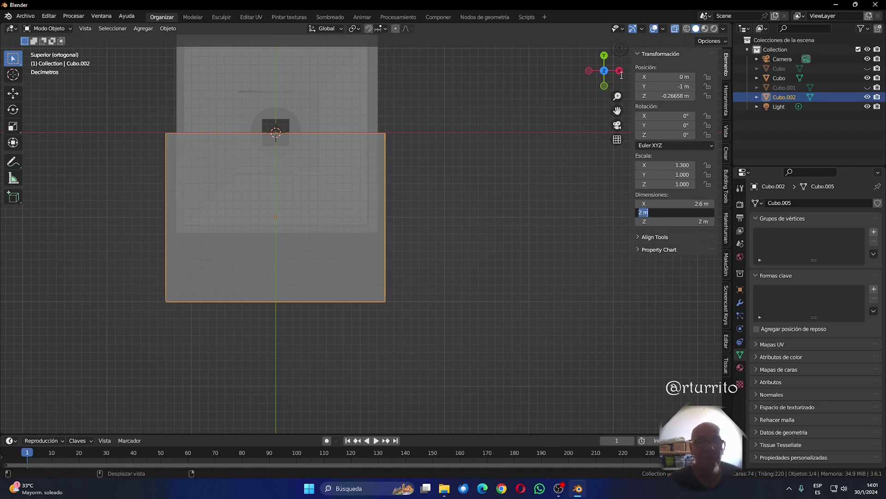
{"action": "key", "text": "Return"}
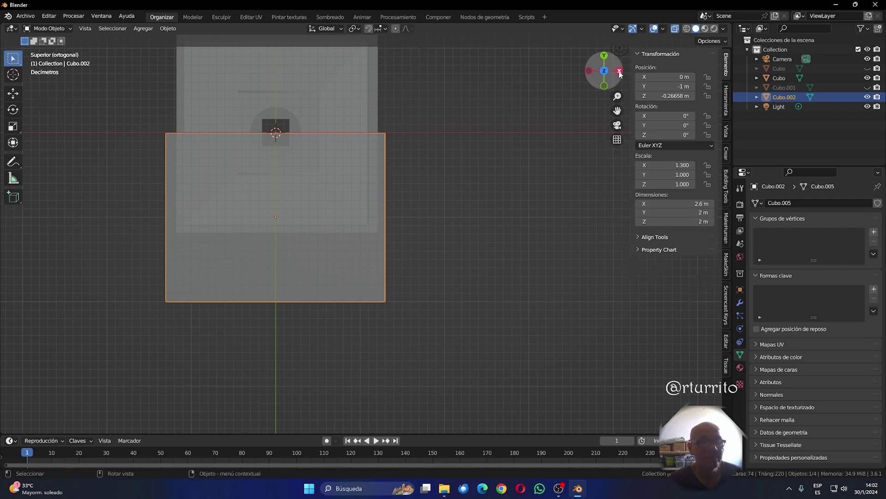
Set the cube's Z dimension to 2.4 m so that it extends above and below the mould.
{"action": "left_click", "coordinate": [620, 71]}
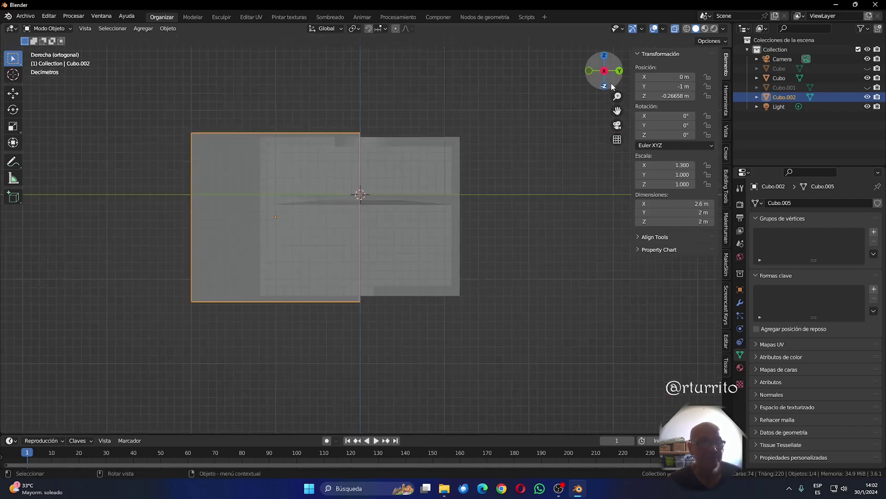
{"action": "left_click_drag", "start_coordinate": [587, 73], "coordinate": [618, 71]}
{"action": "left_click", "coordinate": [589, 73]}
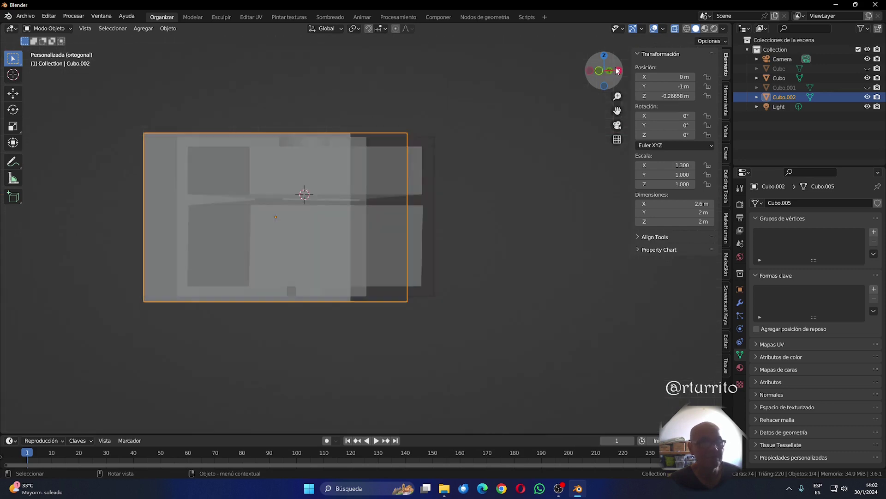
{"action": "left_click", "coordinate": [618, 71]}
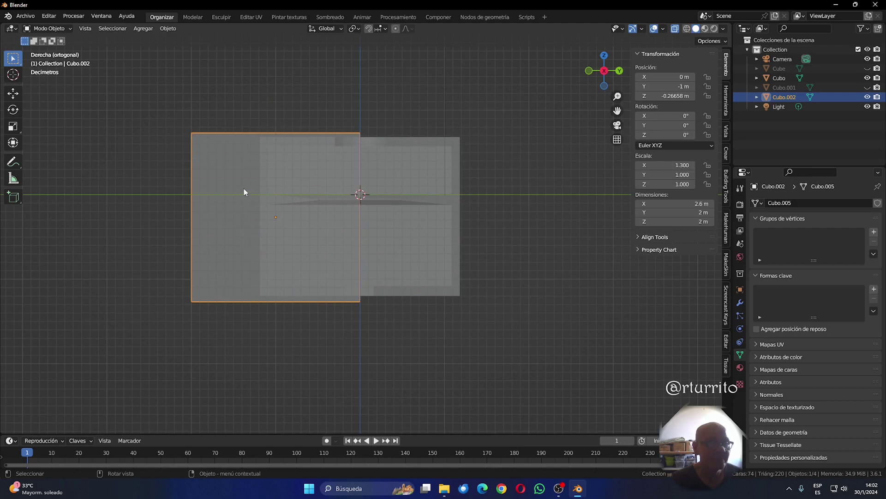
{"action": "left_click", "coordinate": [674, 221]}
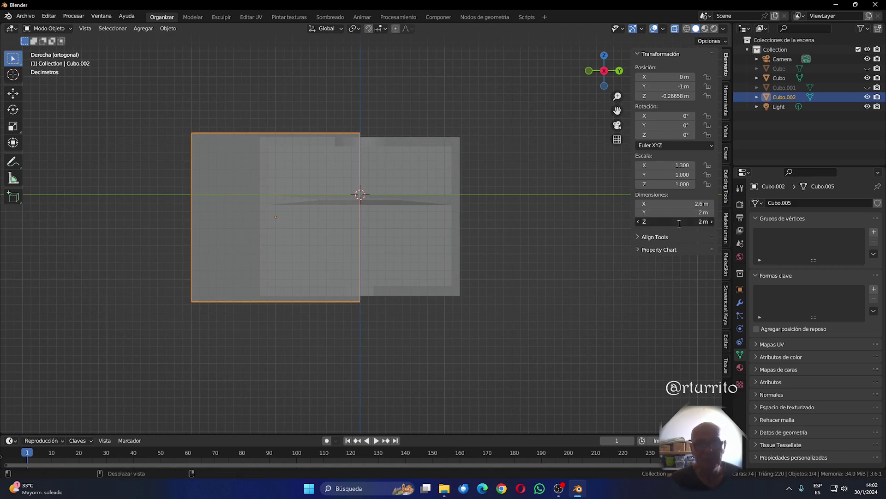
{"action": "type", "text": "2.4"}
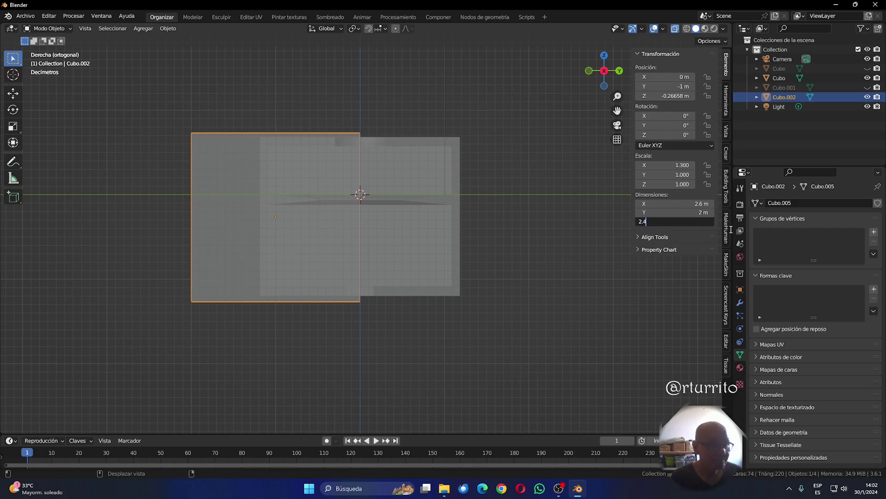
{"action": "key", "text": "Tab"}
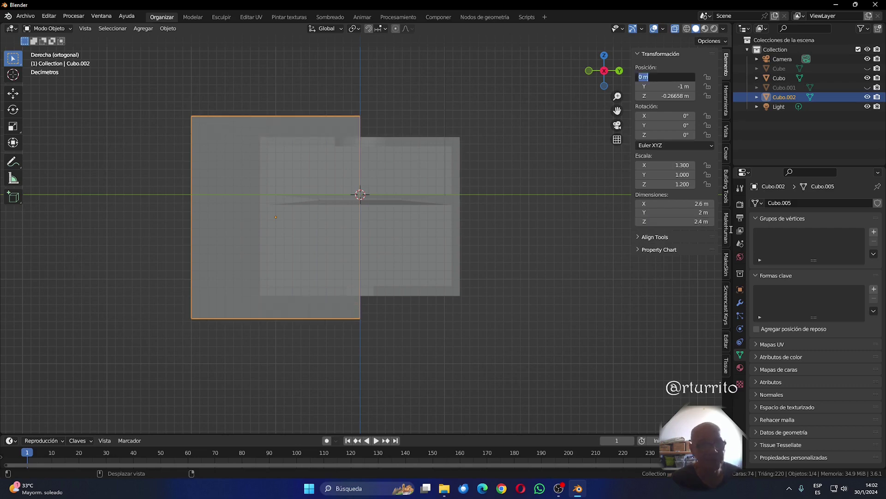
{"action": "left_click", "coordinate": [502, 351]}
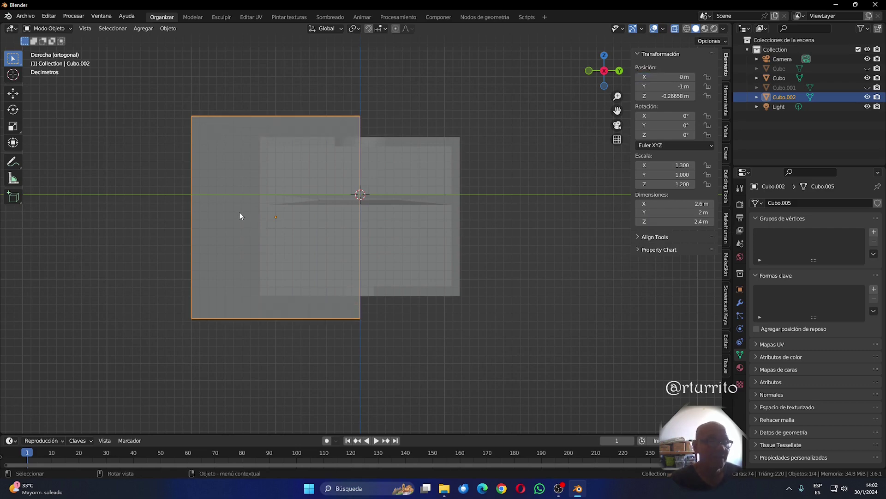
Duplicate the enlarged cube and offset the copy 2 m along the global X axis.
{"action": "key", "text": "shift+d"}
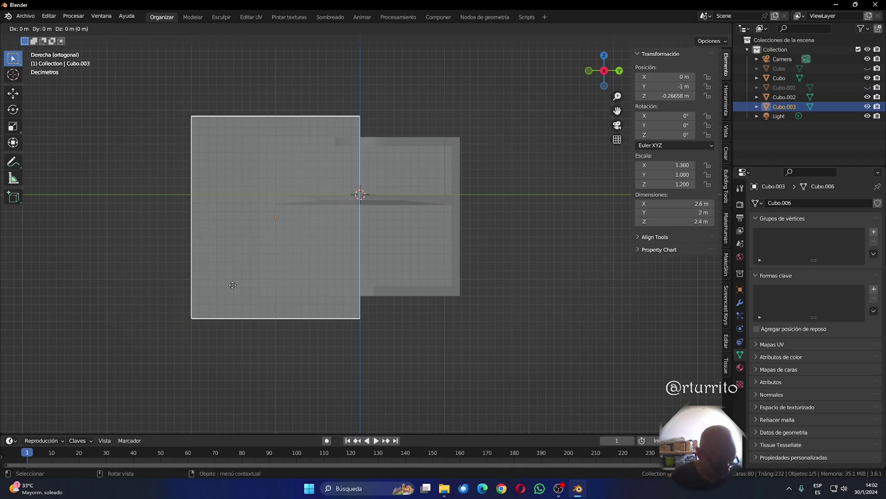
{"action": "type", "text": "x"}
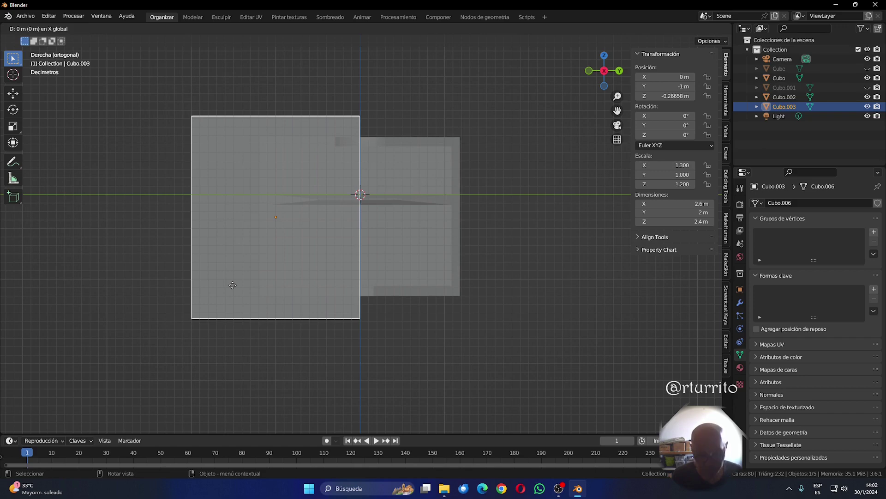
{"action": "type", "text": "2"}
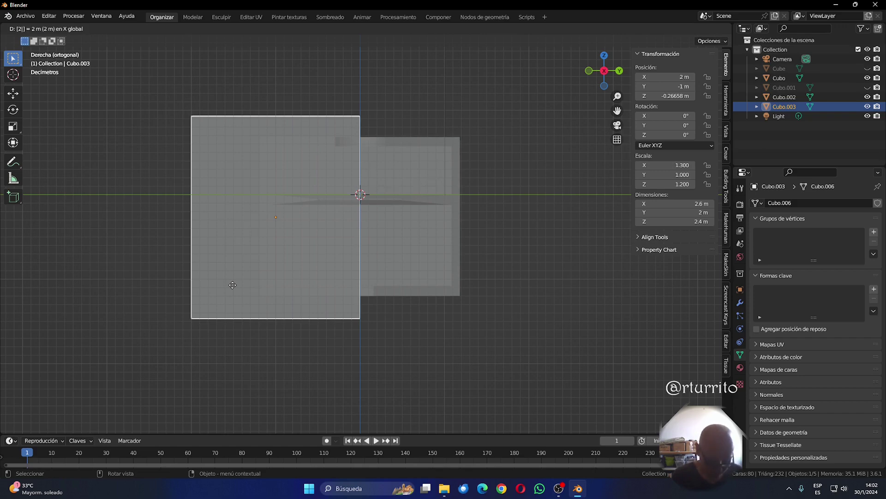
{"action": "key", "text": "Return"}
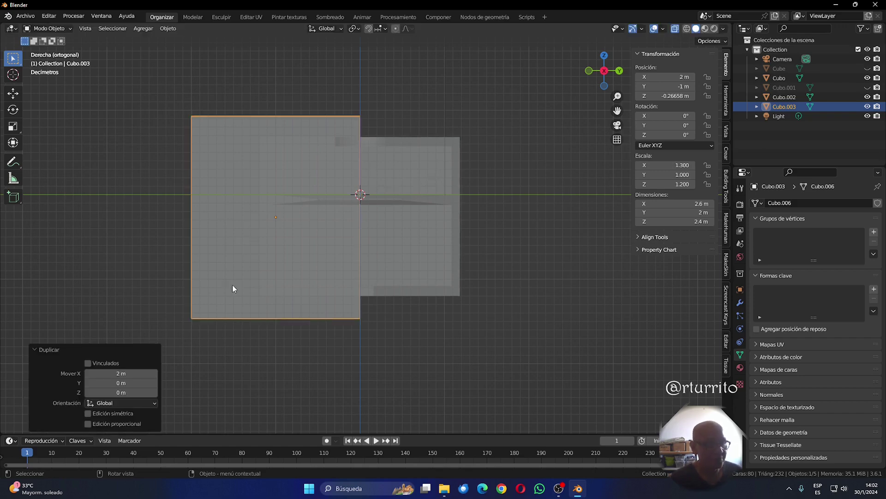
Select only the duplicated cube and delete it.
{"action": "left_click", "coordinate": [277, 356]}
{"action": "left_click_drag", "start_coordinate": [306, 219], "coordinate": [308, 232]}
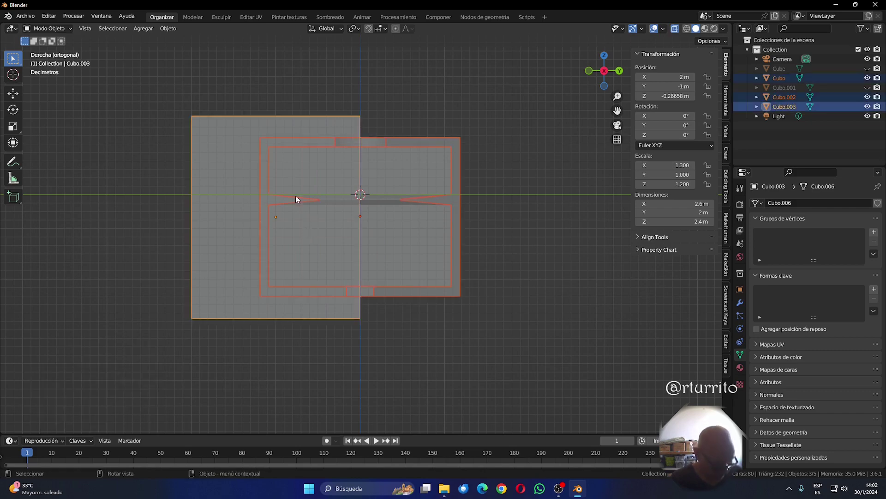
{"action": "left_click", "coordinate": [315, 124]}
{"action": "left_click", "coordinate": [315, 123]}
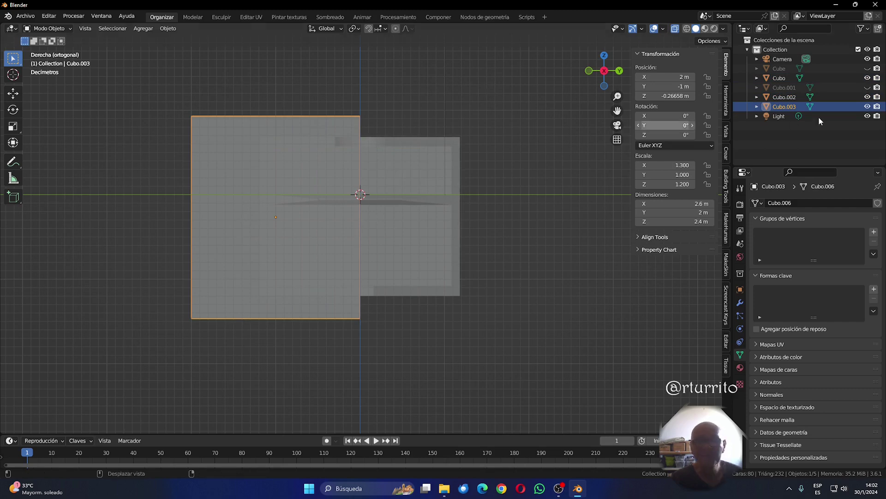
{"action": "key", "text": "Delete"}
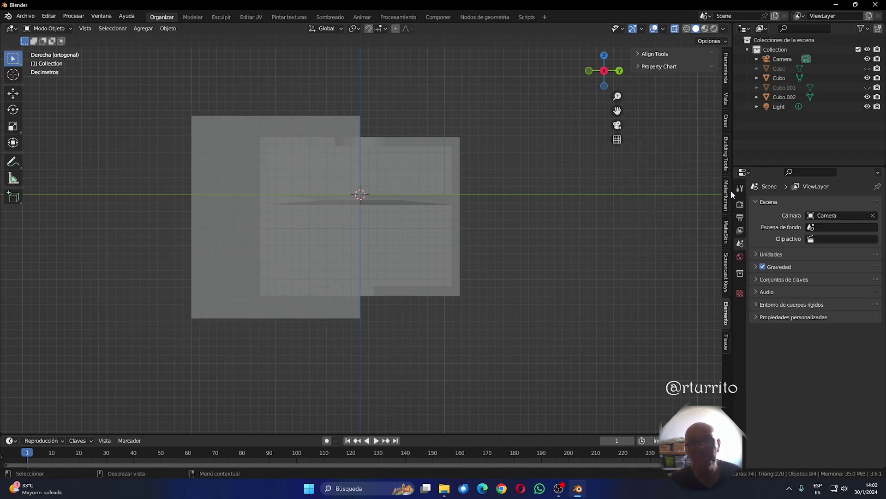
Duplicate the cutting cube, offset the copy 2 m along the global Y axis, and hide that copy.
{"action": "left_click", "coordinate": [309, 143]}
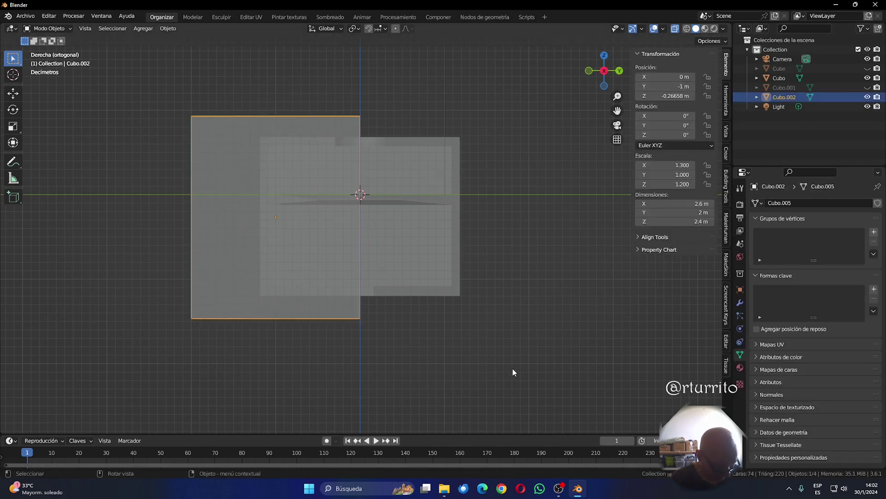
{"action": "key", "text": "shift+d"}
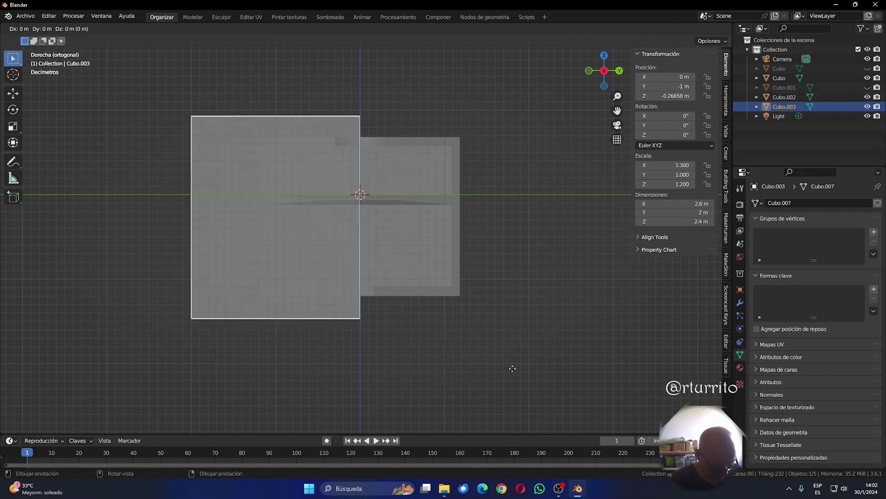
{"action": "type", "text": "y"}
{"action": "type", "text": "2"}
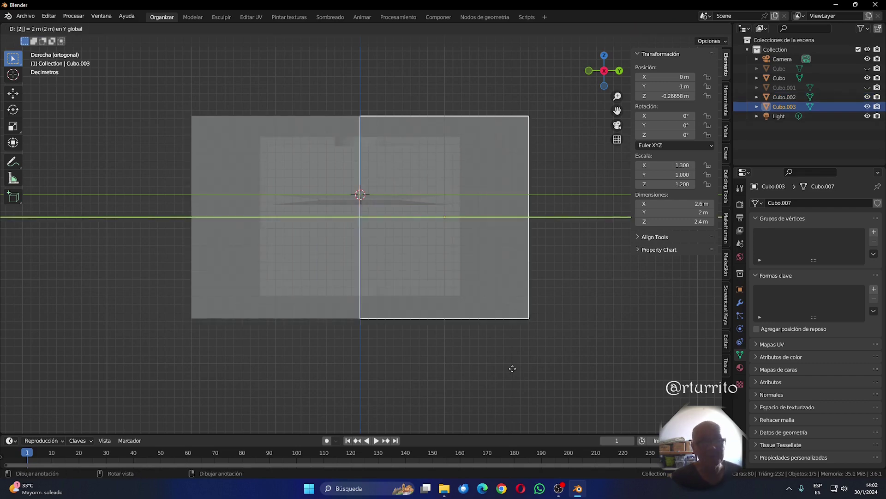
{"action": "key", "text": "Return"}
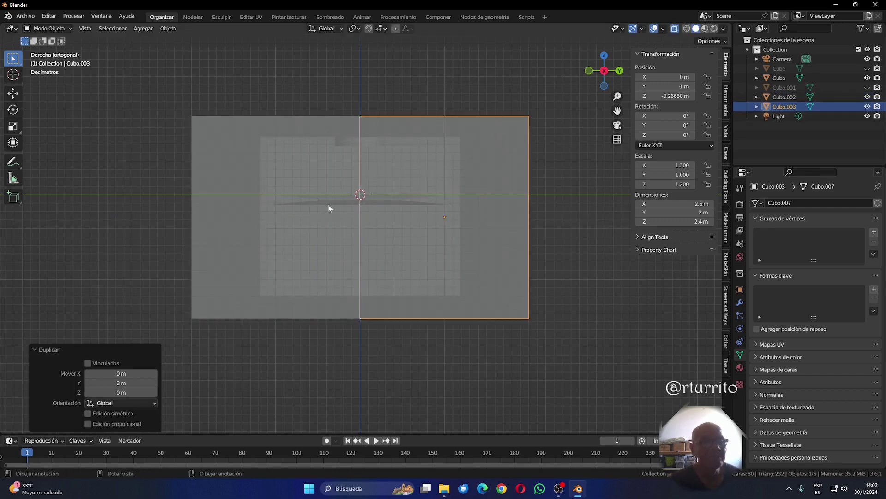
{"action": "left_click", "coordinate": [434, 141]}
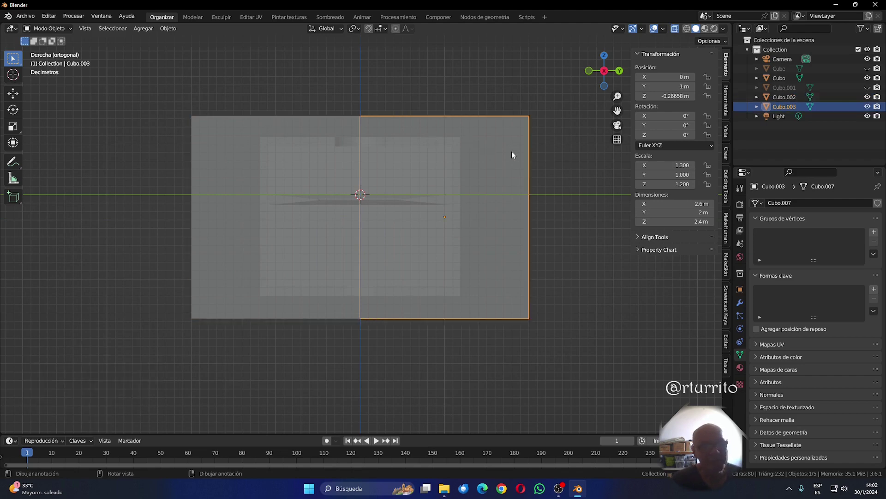
{"action": "left_click", "coordinate": [867, 106]}
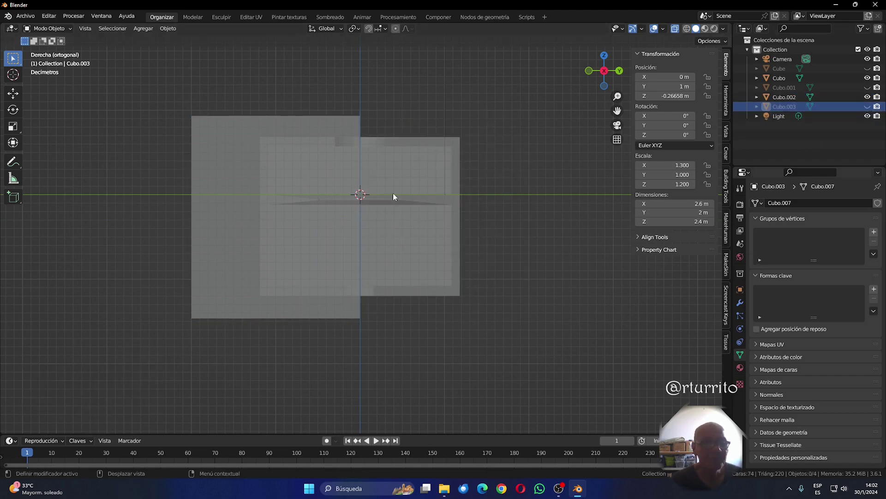
Subtract the visible cutting cube Cubo.002 from the mould body Cubo with an Auto Boolean Difference.
{"action": "left_click", "coordinate": [248, 127]}
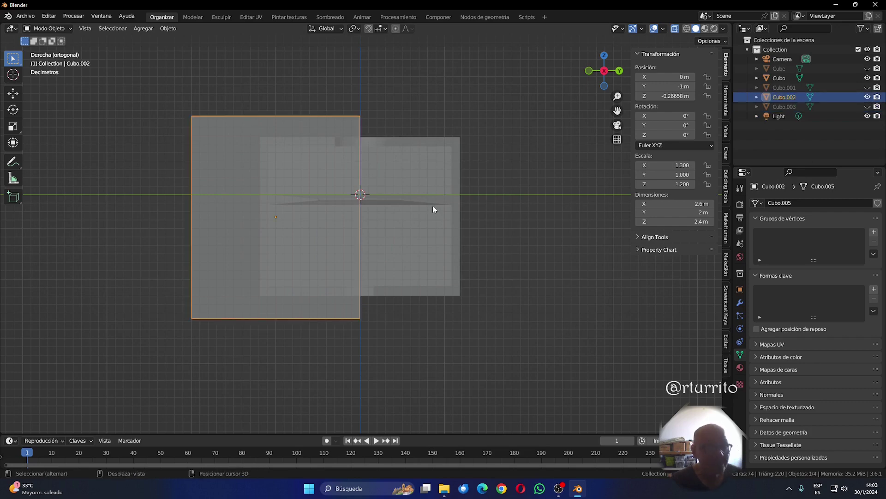
{"action": "left_click", "coordinate": [433, 193], "text": "shift"}
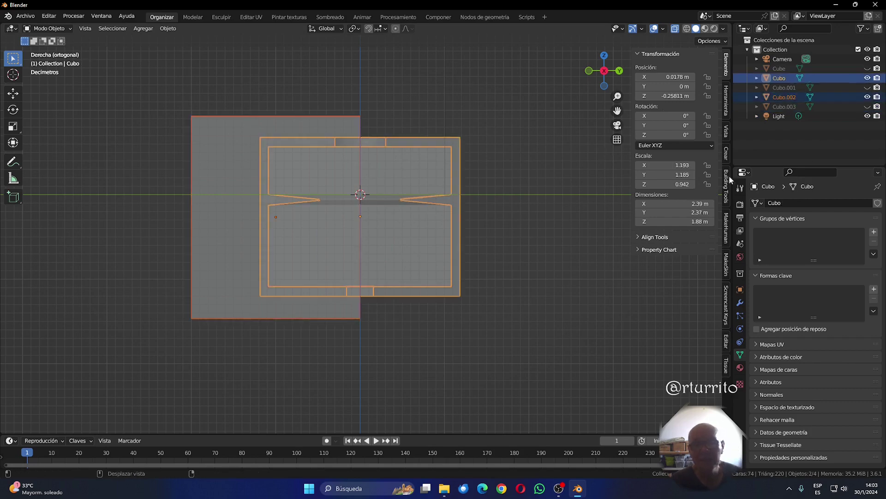
{"action": "left_click", "coordinate": [727, 340]}
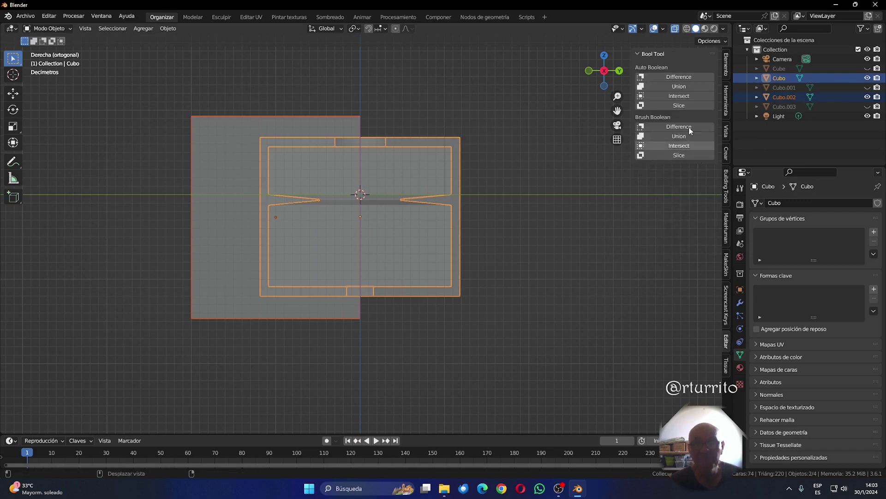
{"action": "left_click", "coordinate": [680, 79]}
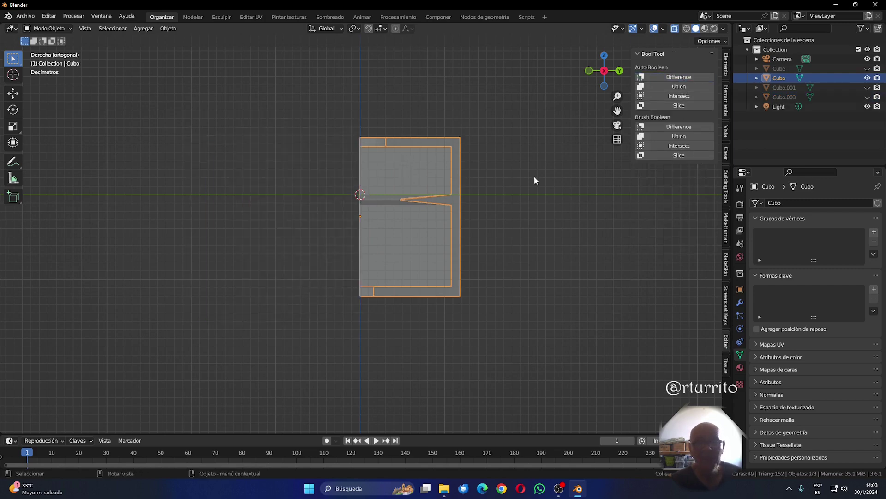
Hide the cut mould half Cubo and show the duplicate mould body Cubo.001 together with the second cutting cube Cubo.003.
{"action": "left_click", "coordinate": [789, 70]}
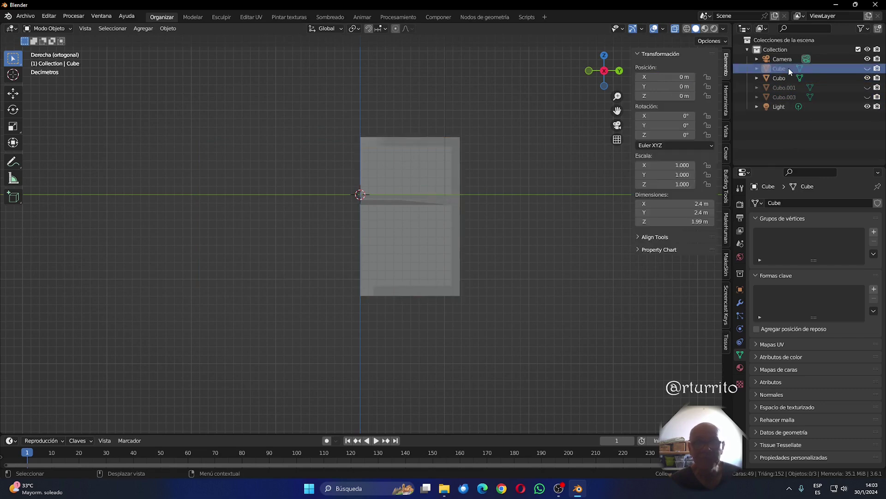
{"action": "left_click", "coordinate": [784, 79]}
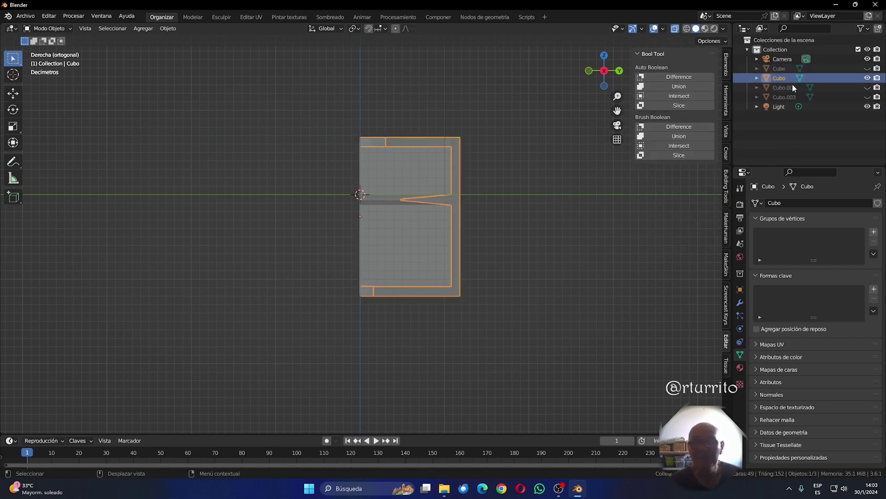
{"action": "left_click", "coordinate": [852, 87]}
{"action": "left_click", "coordinate": [867, 87]}
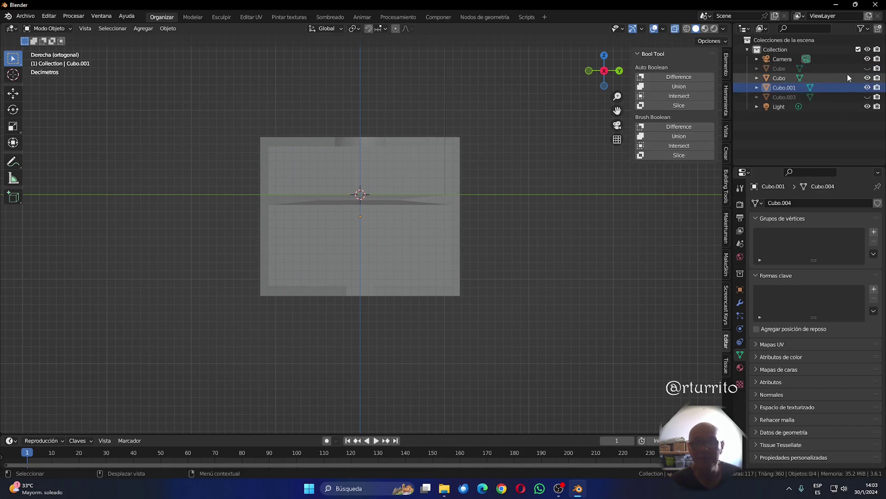
{"action": "left_click", "coordinate": [868, 78]}
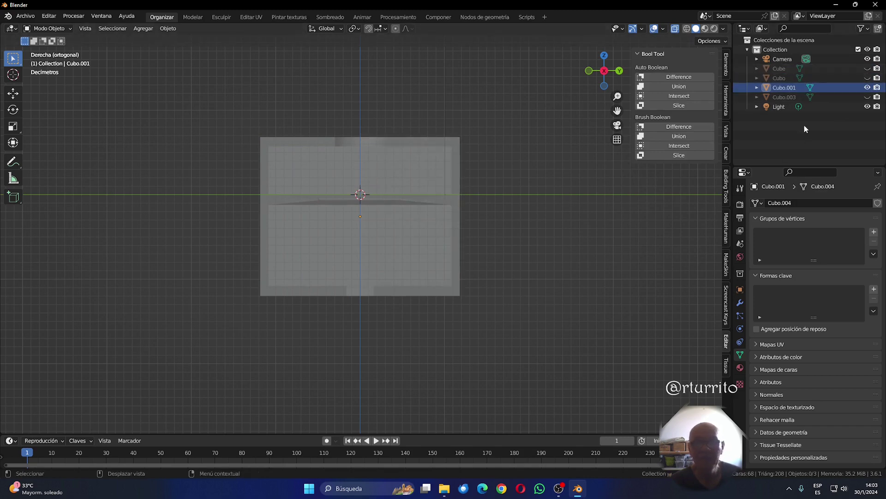
{"action": "left_click", "coordinate": [832, 97]}
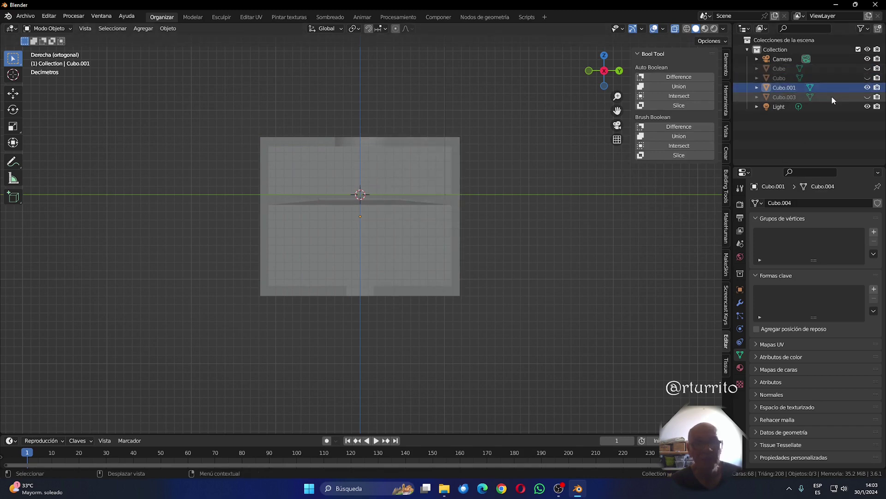
{"action": "left_click", "coordinate": [868, 97]}
Subtract the second cutting cube from the duplicate mould body with an Auto Boolean Difference, then clear the selection.
{"action": "left_click", "coordinate": [502, 157]}
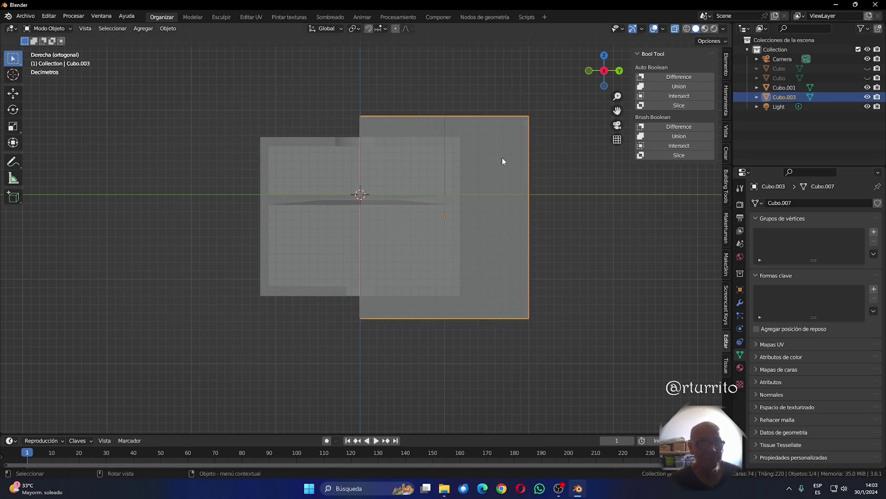
{"action": "left_click", "coordinate": [308, 183], "text": "shift"}
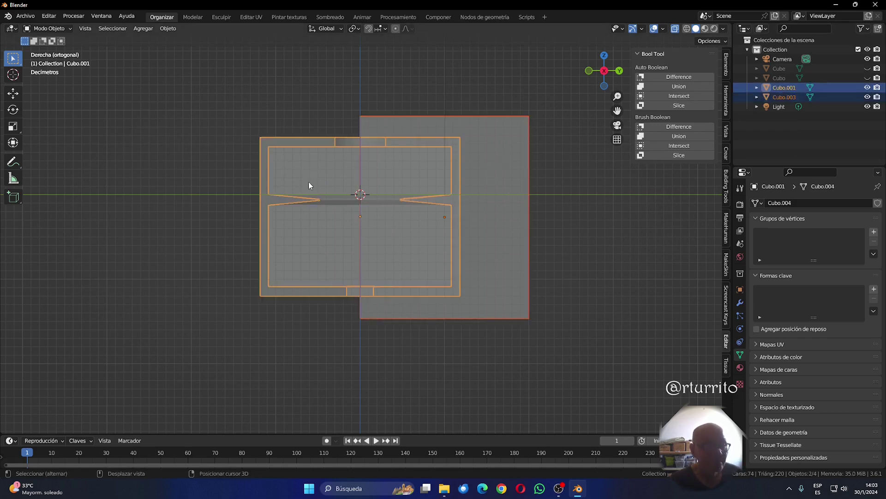
{"action": "left_click", "coordinate": [684, 77]}
{"action": "left_click", "coordinate": [631, 193]}
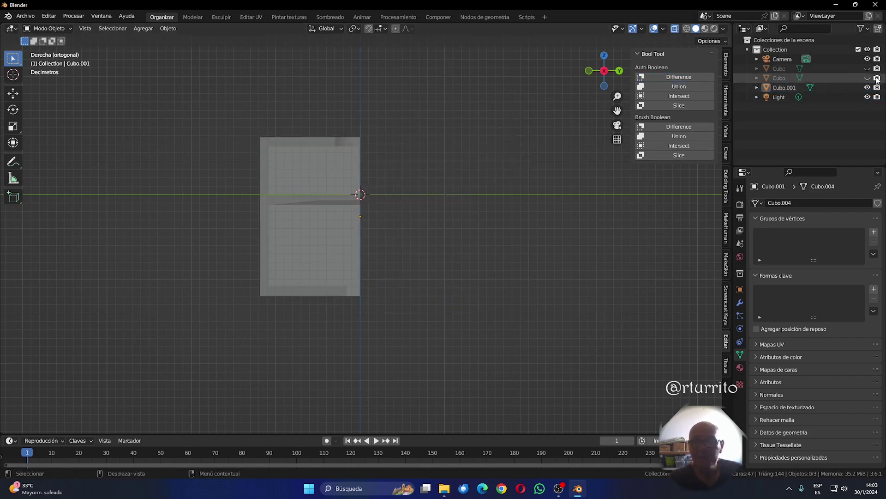
Unhide the other mould half Cubo and the original stepped solid Cube.
{"action": "left_click", "coordinate": [818, 79]}
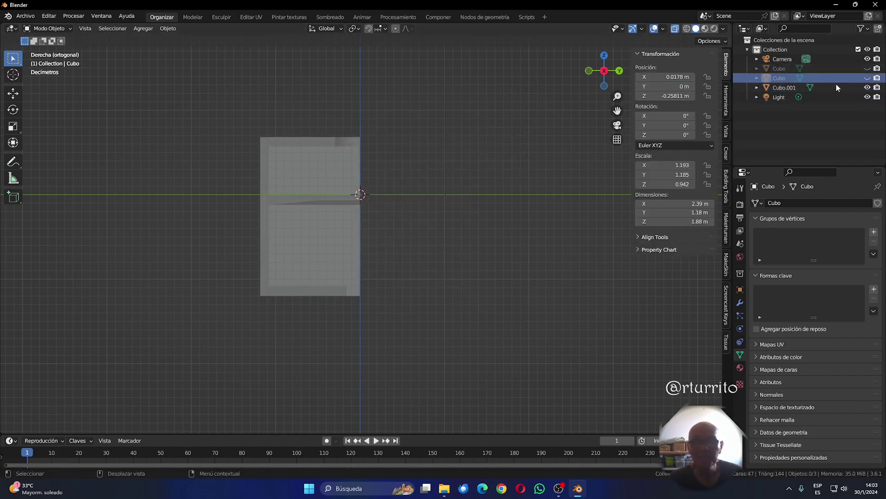
{"action": "left_click", "coordinate": [867, 78]}
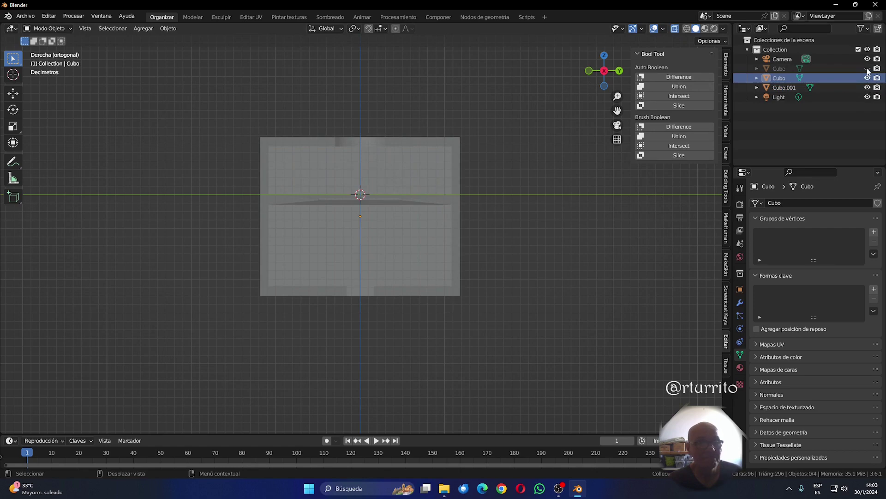
{"action": "left_click", "coordinate": [868, 68]}
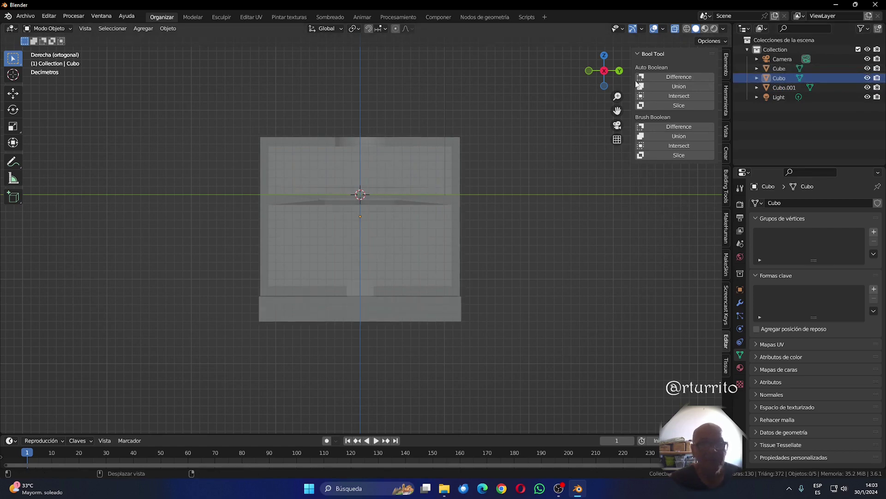
Examine both mould halves and the stepped solid in perspective, selecting each object and toggling the solid's visibility.
{"action": "left_click_drag", "start_coordinate": [603, 76], "coordinate": [560, 123]}
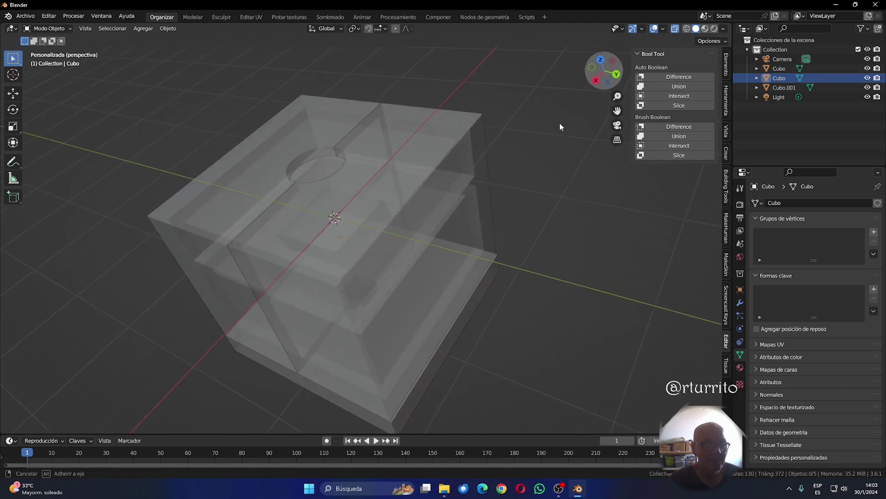
{"action": "scroll", "coordinate": [418, 297], "scroll_direction": "up", "scroll_amount": 2}
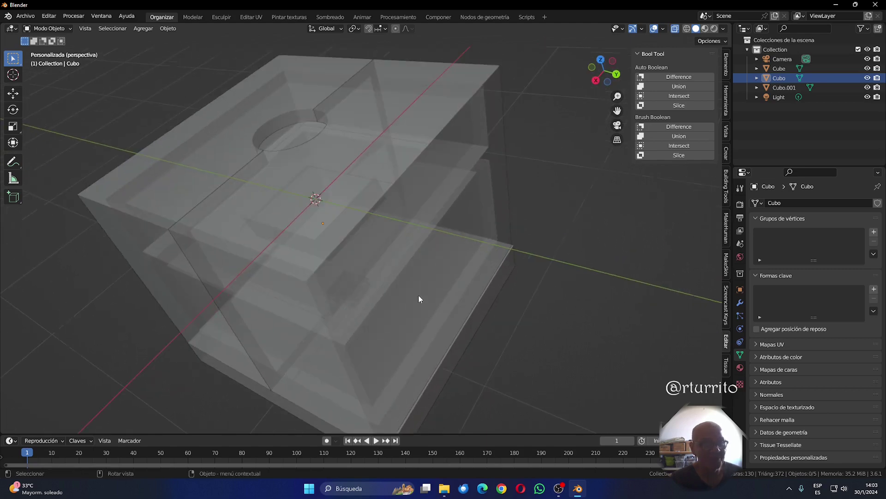
{"action": "left_click", "coordinate": [283, 98]}
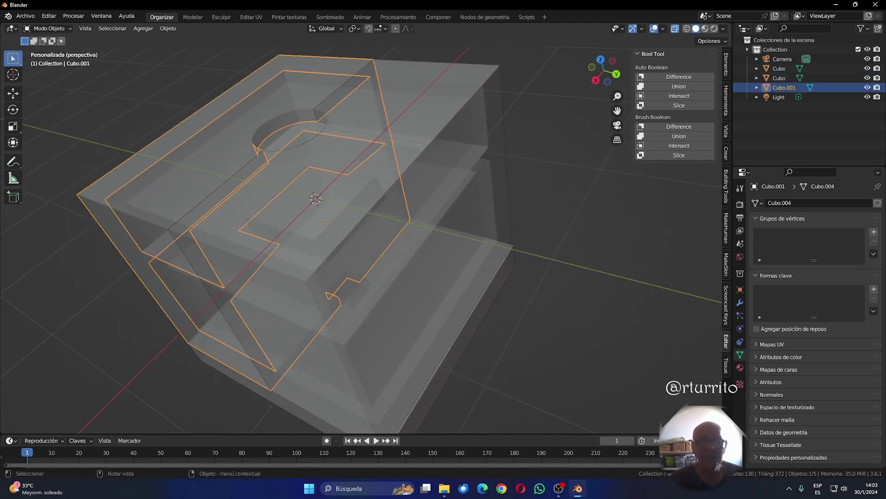
{"action": "left_click", "coordinate": [441, 86]}
{"action": "left_click", "coordinate": [295, 136]}
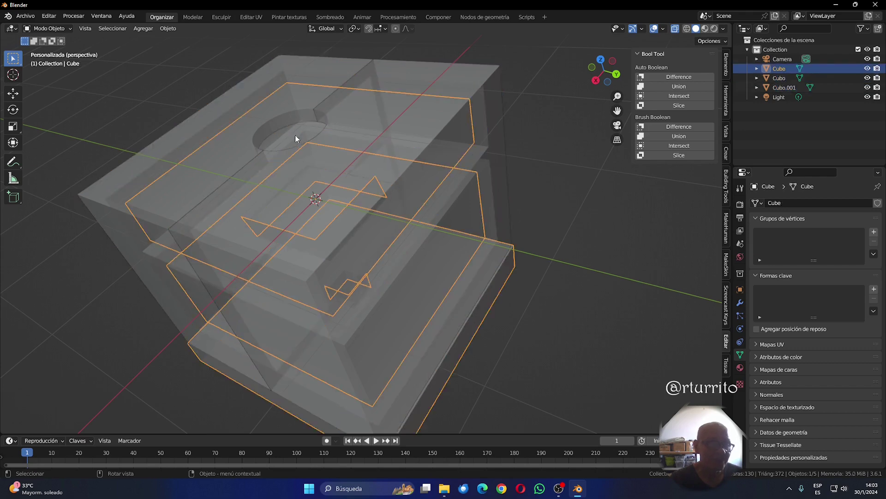
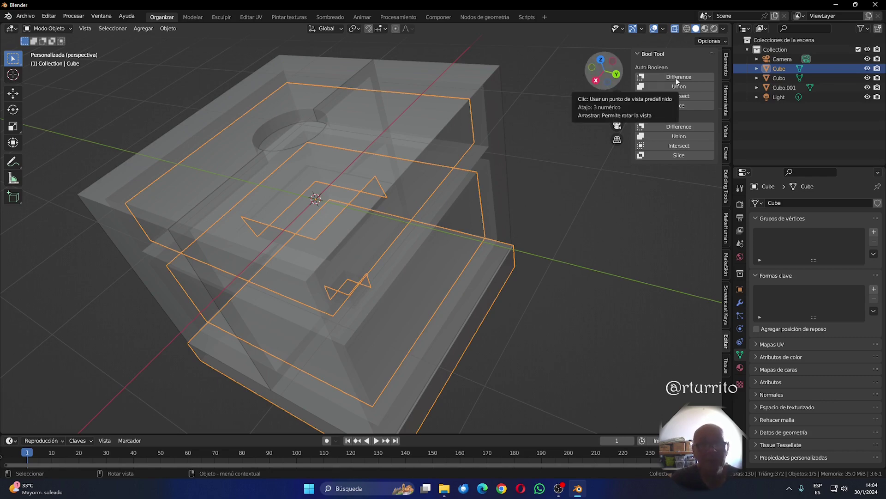
{"action": "left_click", "coordinate": [814, 77]}
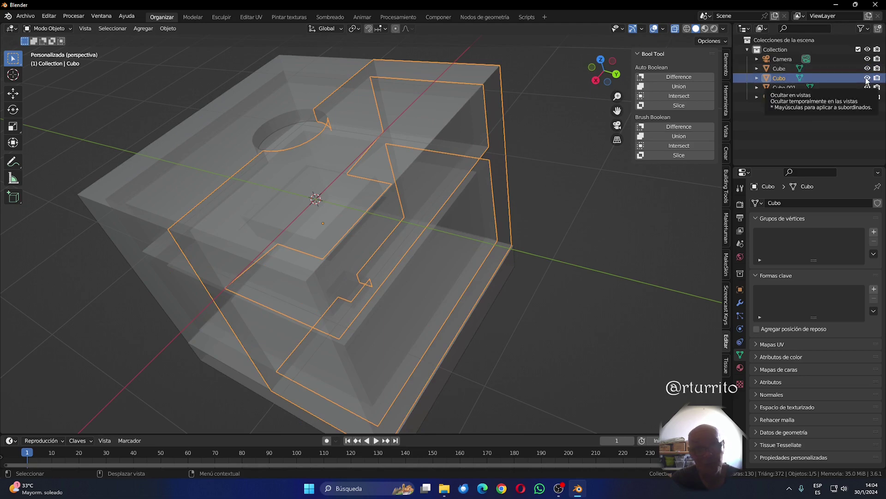
{"action": "left_click", "coordinate": [814, 68]}
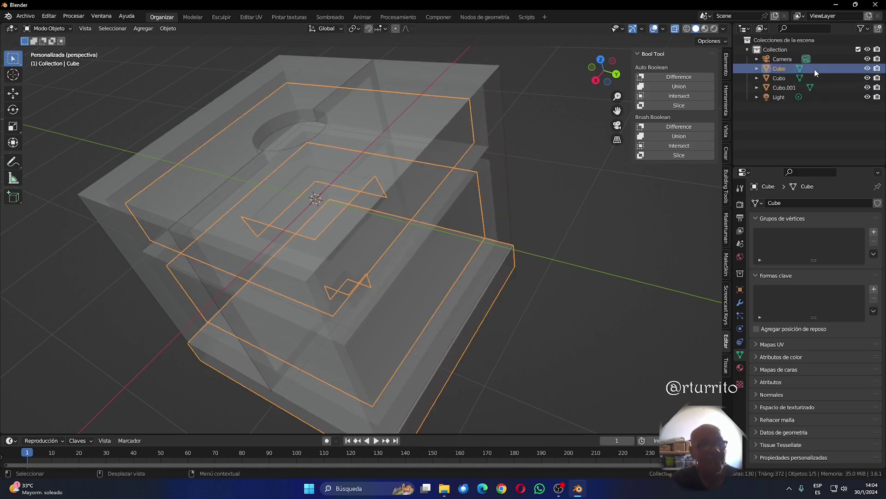
{"action": "left_click", "coordinate": [868, 68]}
{"action": "left_click", "coordinate": [868, 69]}
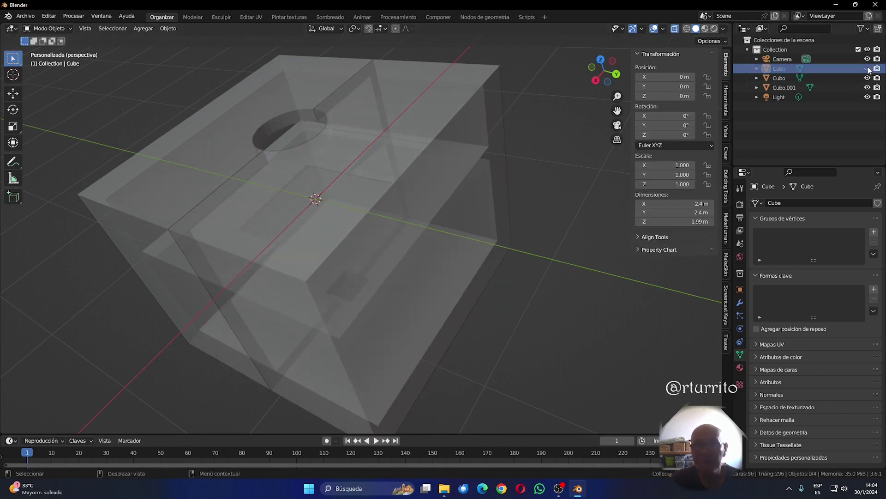
Hide both mould halves and inspect the remaining stepped solid in the right orthographic view and in perspective.
{"action": "left_click", "coordinate": [867, 77]}
{"action": "left_click", "coordinate": [867, 87]}
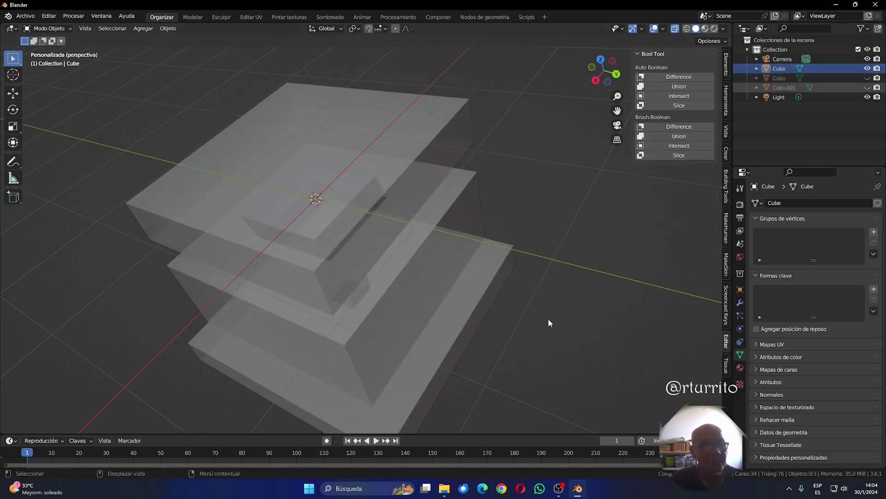
{"action": "left_click", "coordinate": [596, 81]}
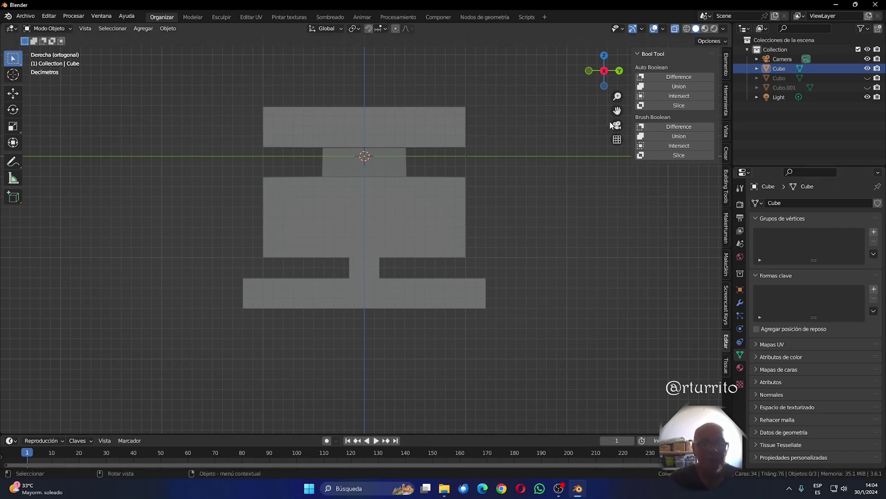
{"action": "left_click_drag", "start_coordinate": [604, 73], "coordinate": [602, 76]}
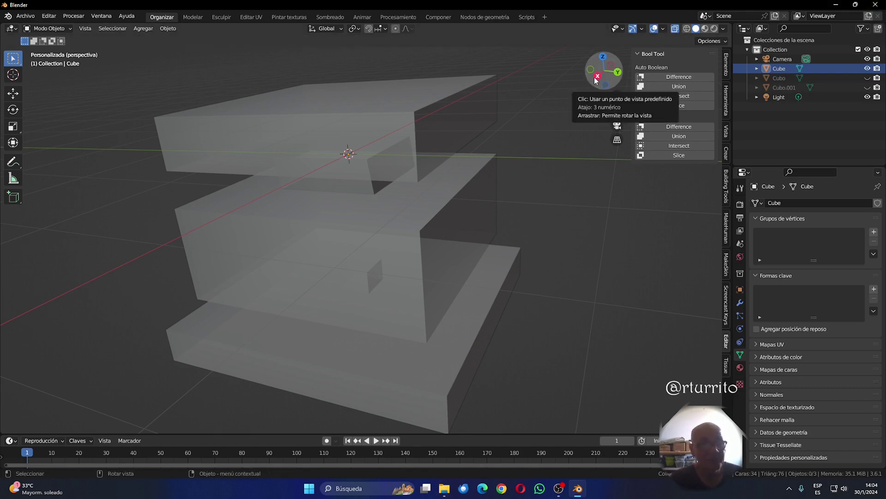
{"action": "key", "text": "KP_3"}
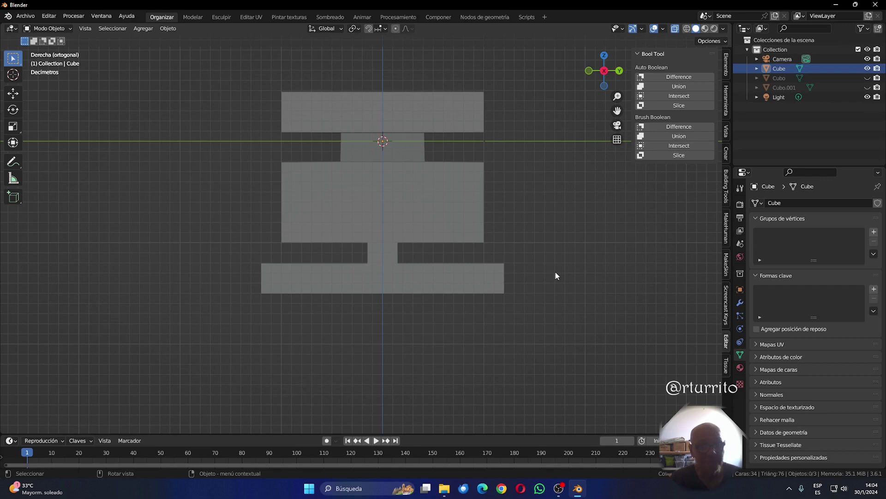
Select the stepped solid Cube and change its material's base colour from white to a light red.
{"action": "key", "text": "a"}
{"action": "key", "text": "alt+a"}
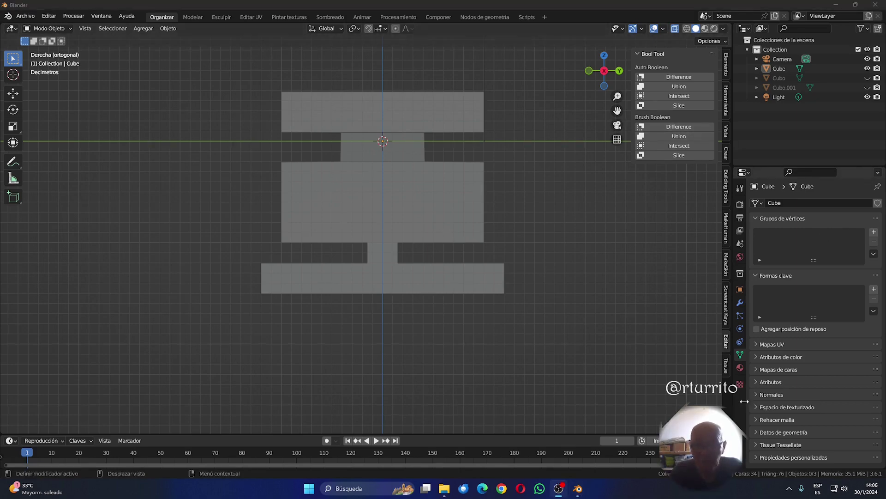
{"action": "left_click", "coordinate": [405, 189]}
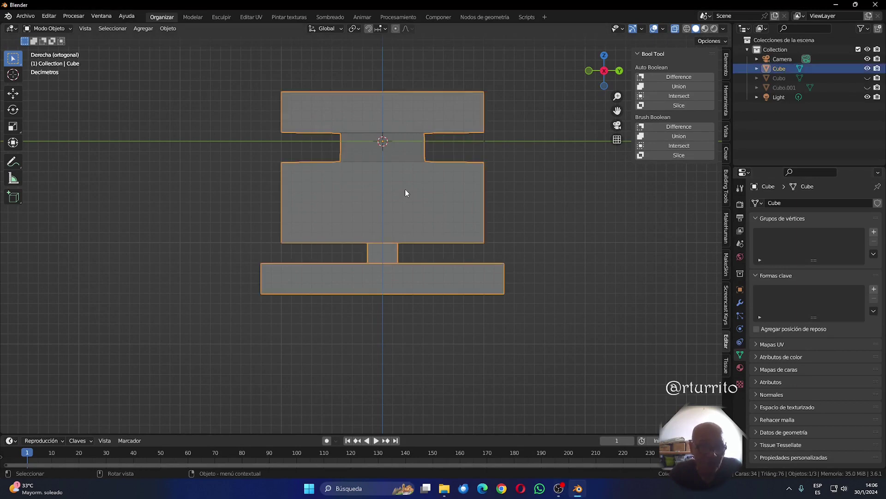
{"action": "left_click", "coordinate": [741, 367]}
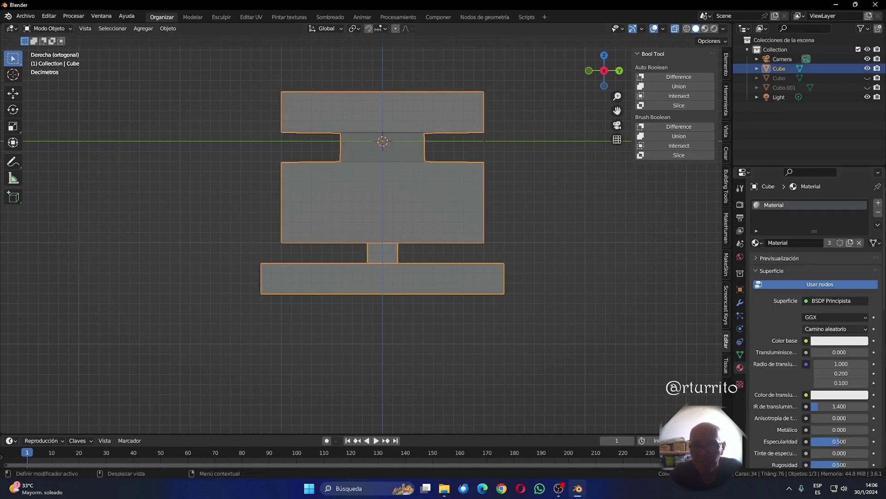
{"action": "left_click", "coordinate": [843, 342]}
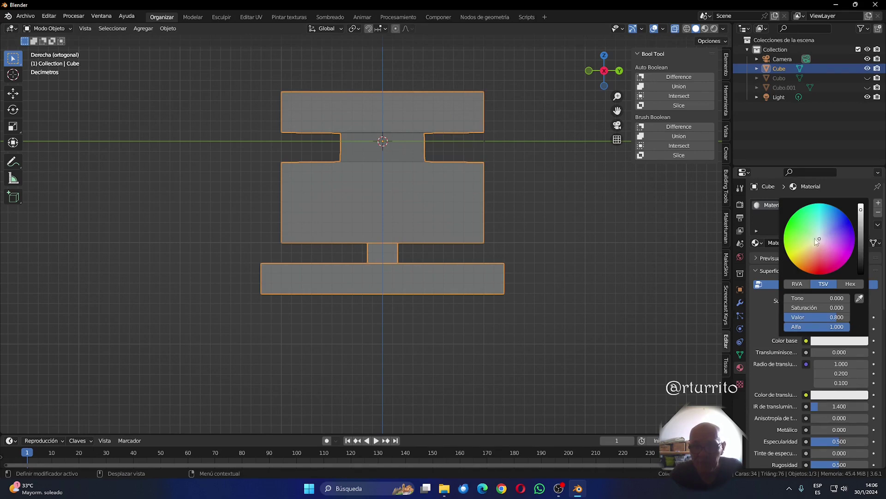
{"action": "left_click_drag", "start_coordinate": [820, 241], "coordinate": [818, 259]}
Set the viewport display colour of the stepped solid's material to red.
{"action": "scroll", "coordinate": [799, 380], "scroll_direction": "down", "scroll_amount": 15}
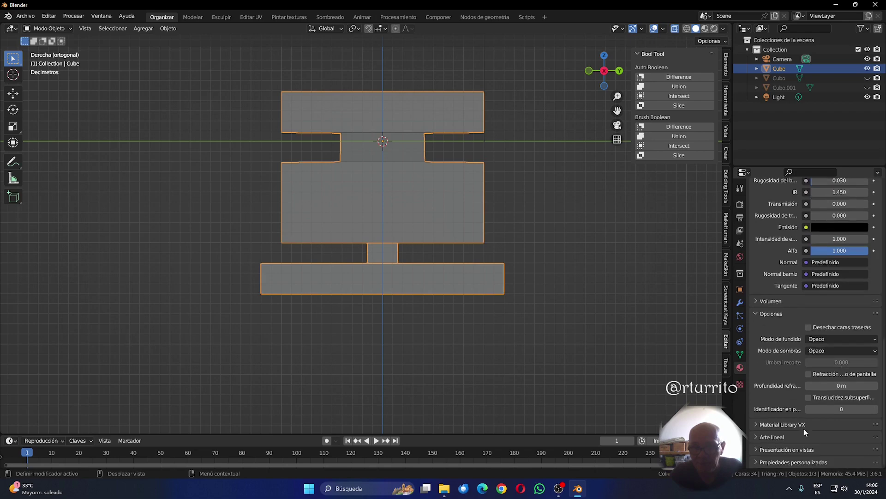
{"action": "left_click", "coordinate": [785, 449]}
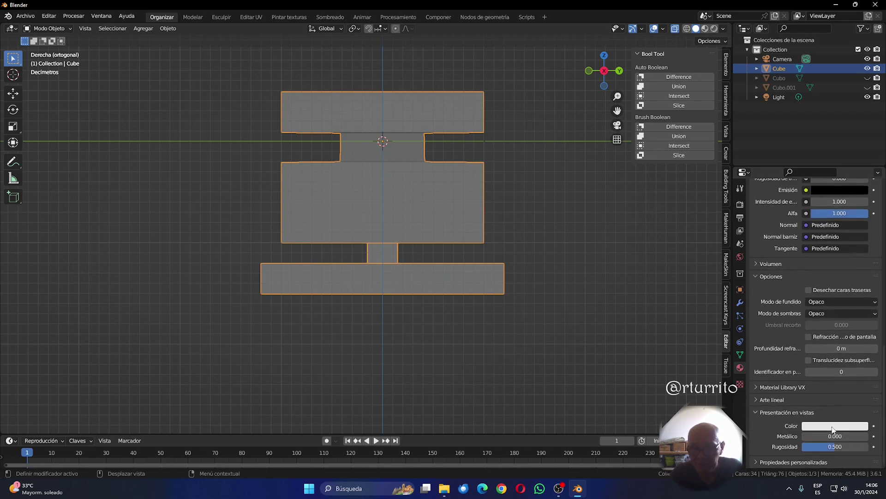
{"action": "left_click", "coordinate": [835, 428]}
{"action": "left_click_drag", "start_coordinate": [819, 325], "coordinate": [820, 350]}
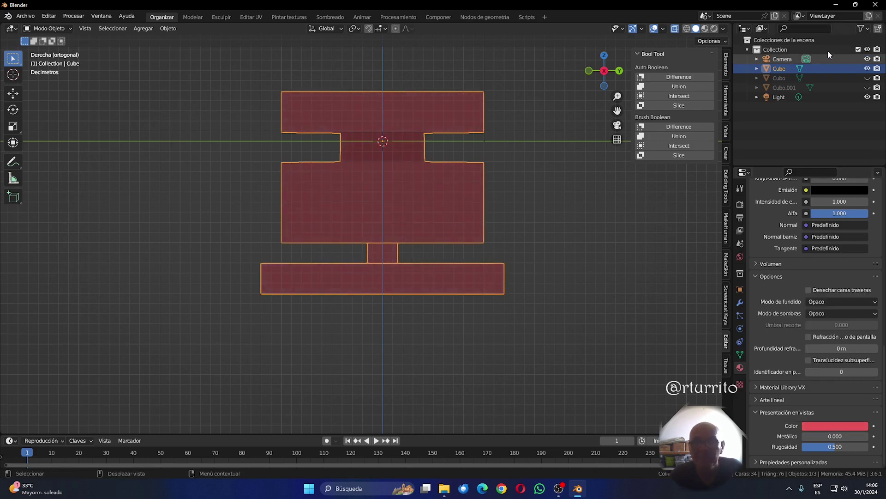
Unhide both mould halves, Cubo and Cubo.001, around the stepped solid.
{"action": "left_click", "coordinate": [779, 78]}
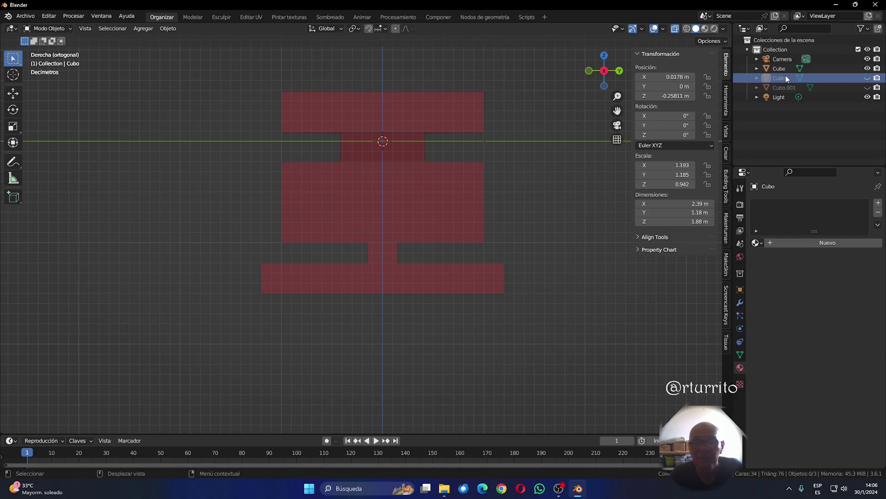
{"action": "left_click", "coordinate": [868, 77]}
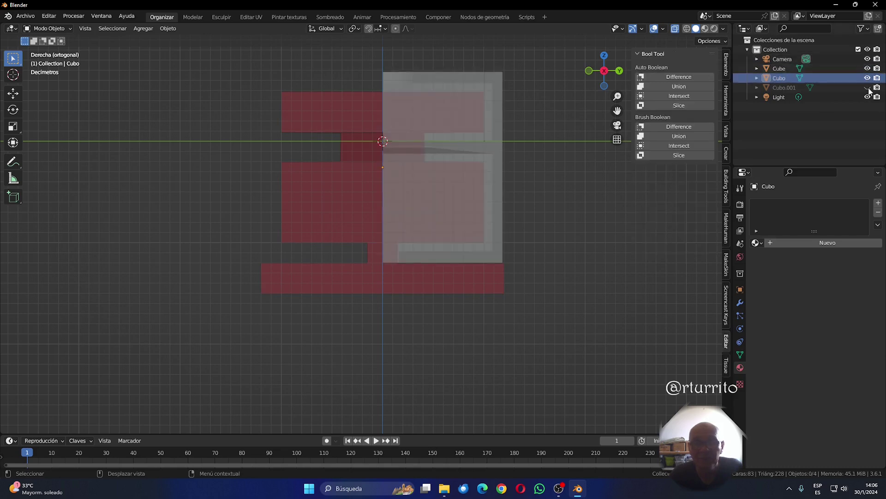
{"action": "left_click", "coordinate": [867, 87]}
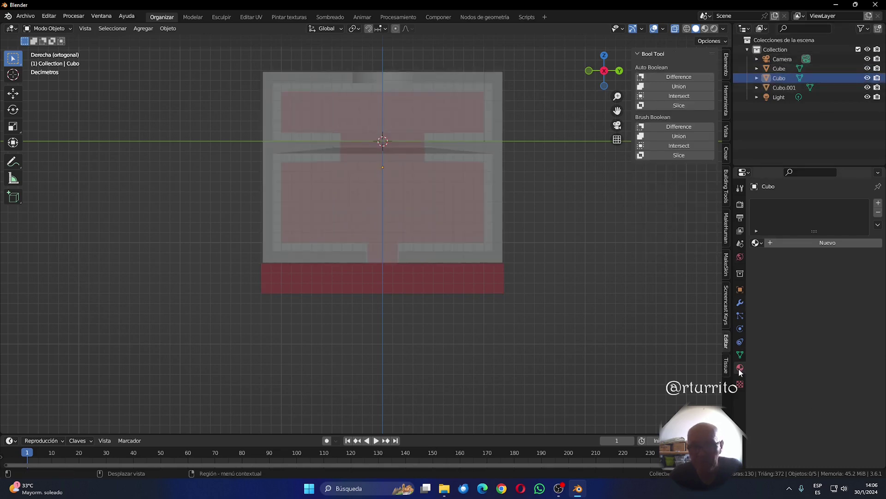
Create a new material for mould half Cubo and set its viewport display colour to blue, hue 0.660 and saturation 0.946.
{"action": "left_click", "coordinate": [863, 245]}
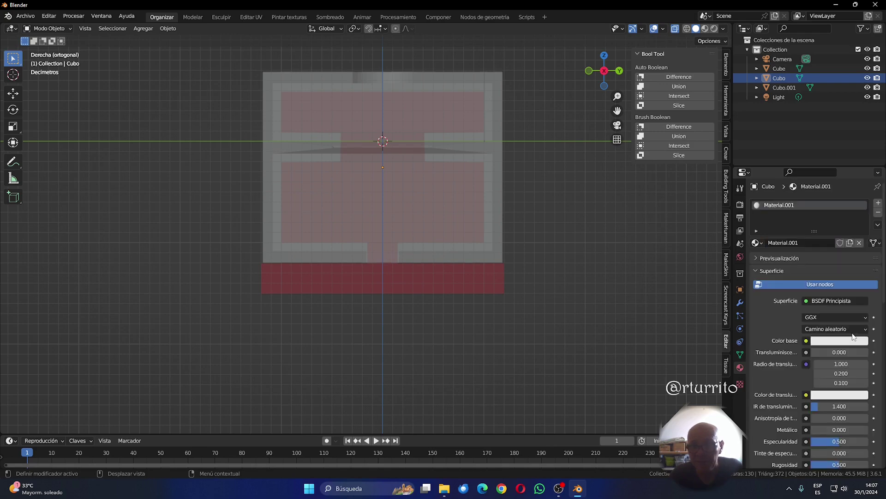
{"action": "scroll", "coordinate": [826, 390], "scroll_direction": "down", "scroll_amount": 15}
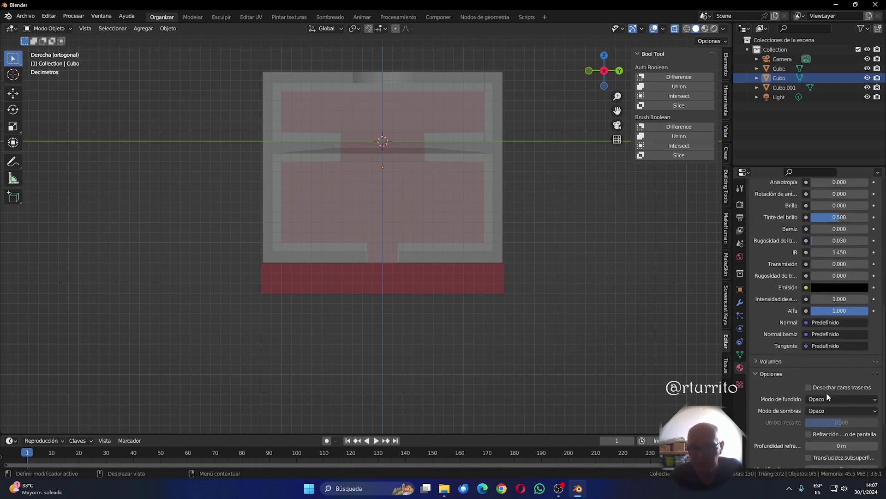
{"action": "left_click", "coordinate": [824, 425]}
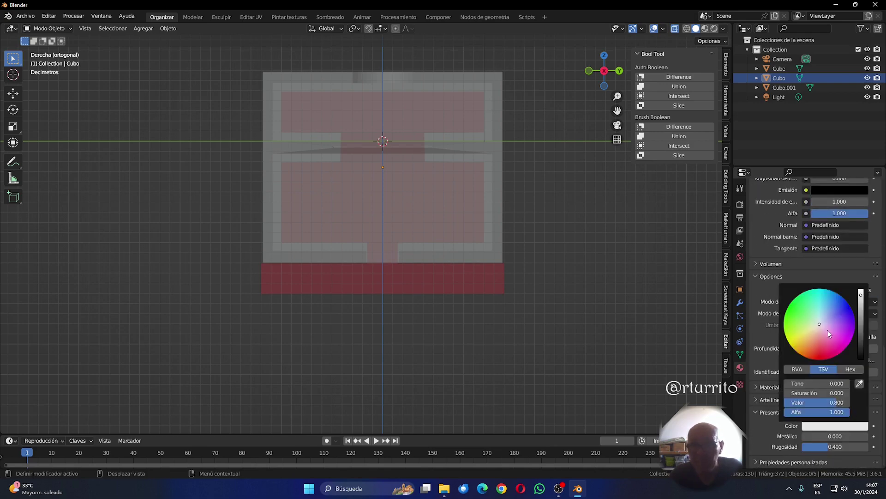
{"action": "left_click_drag", "start_coordinate": [818, 326], "coordinate": [842, 306]}
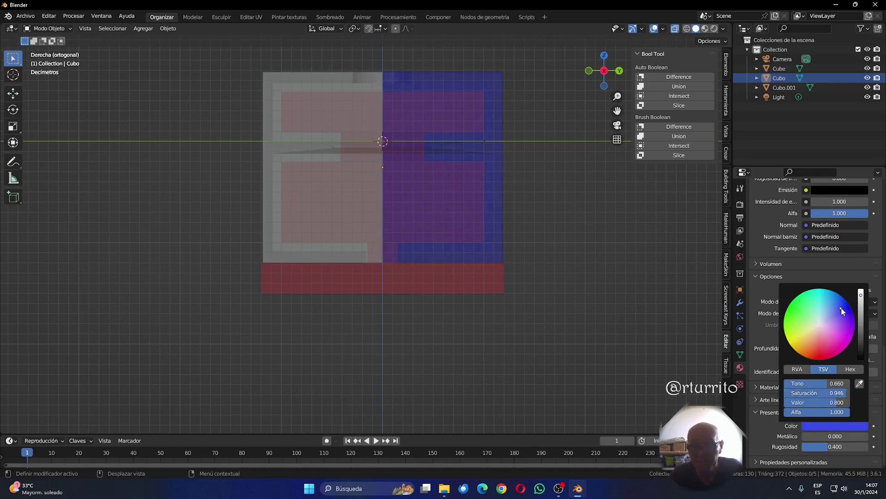
Rename the new material of mould half Cubo to Material_AZUL.
{"action": "scroll", "coordinate": [791, 367], "scroll_direction": "up", "scroll_amount": 15}
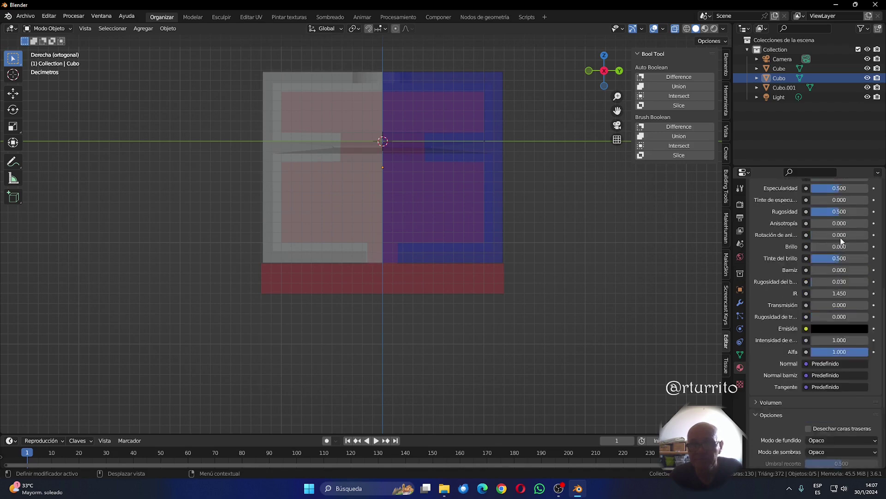
{"action": "scroll", "coordinate": [837, 240], "scroll_direction": "up", "scroll_amount": 5}
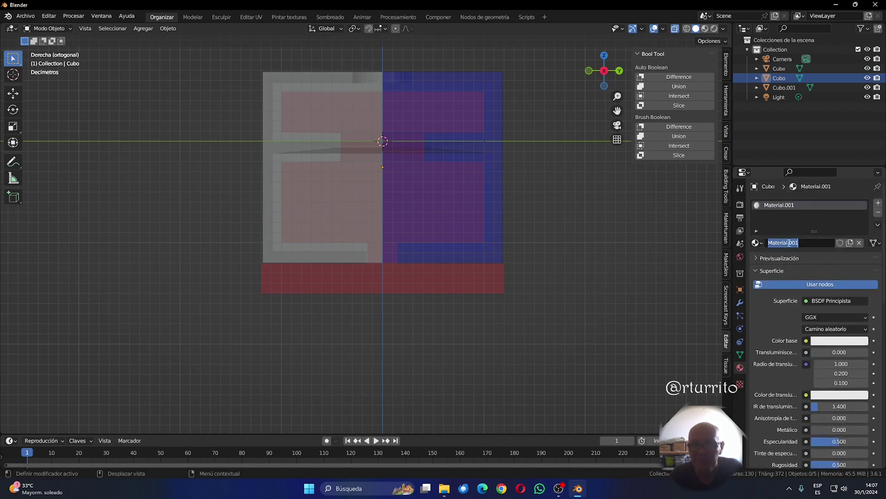
{"action": "left_click_drag", "start_coordinate": [818, 242], "coordinate": [788, 242]}
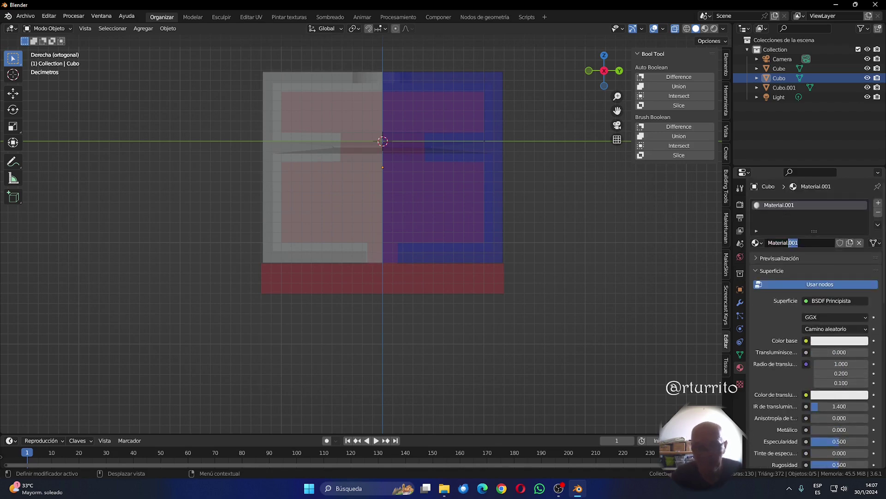
{"action": "key", "text": "BackSpace"}
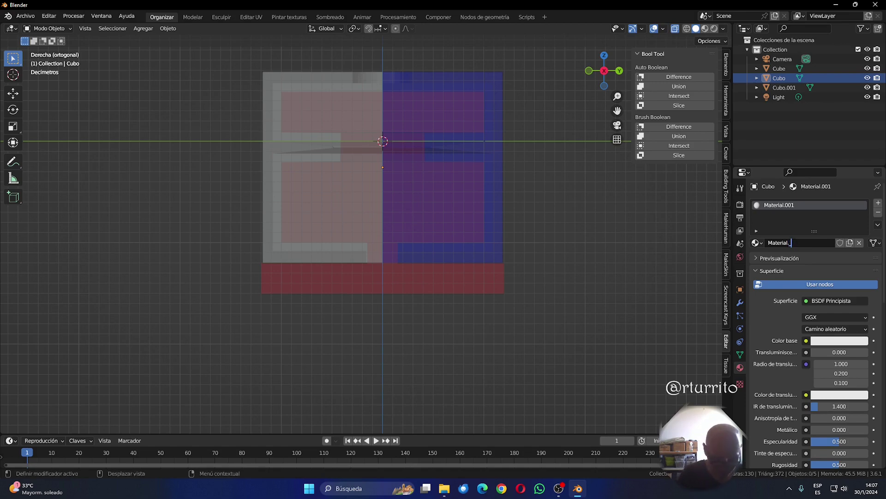
{"action": "key", "text": "BackSpace"}
{"action": "type", "text": "_A"}
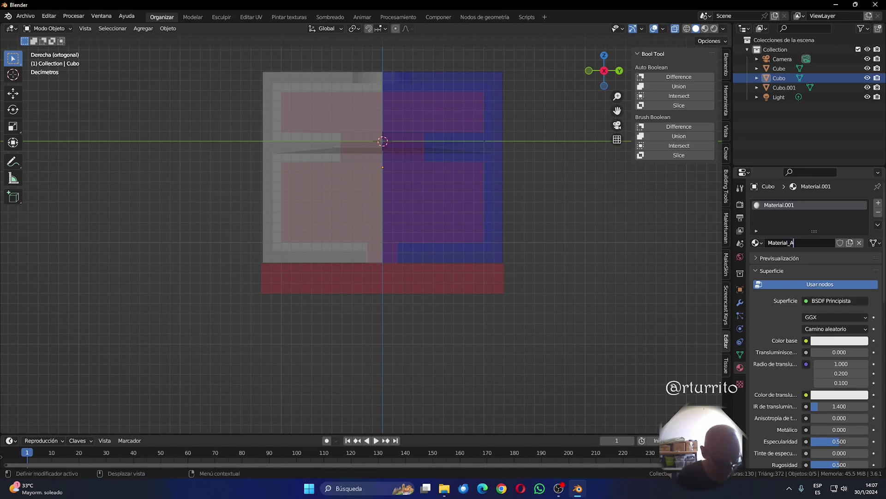
{"action": "type", "text": "ZUL"}
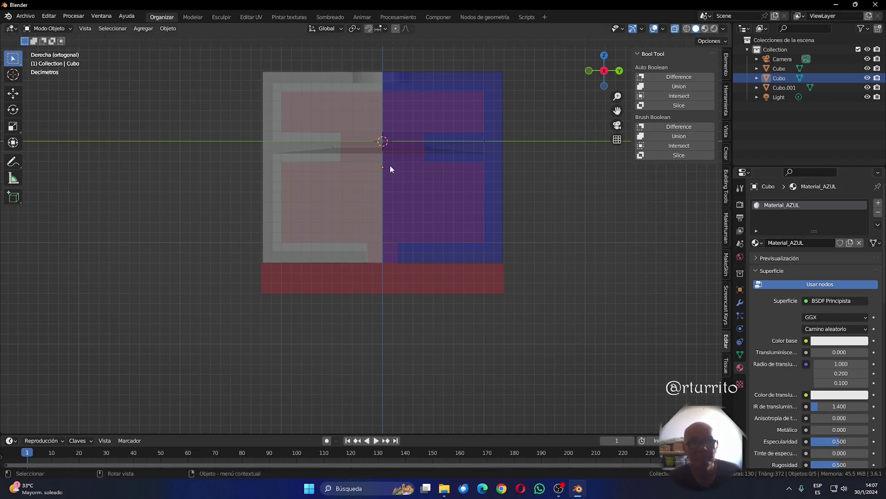
{"action": "key", "text": "Return"}
Assign the existing material Material_AZUL to the other mould half, Cubo.001, and clear the selection.
{"action": "left_click", "coordinate": [355, 84]}
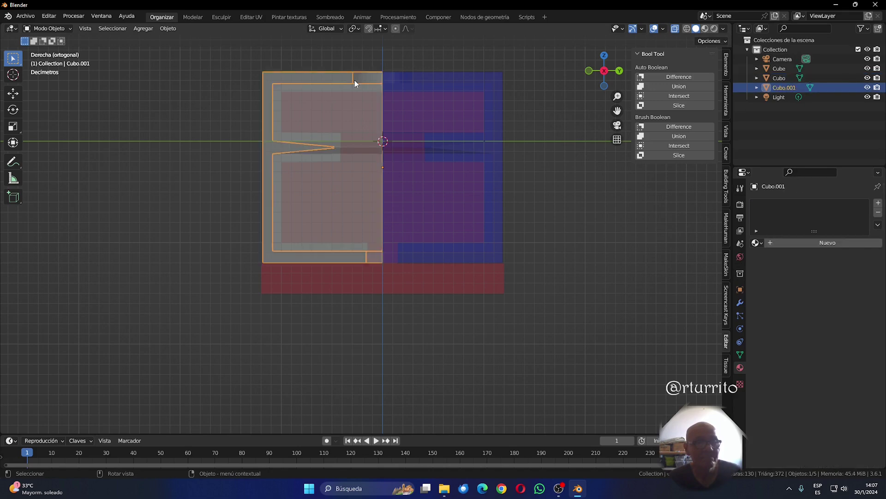
{"action": "left_click", "coordinate": [756, 242]}
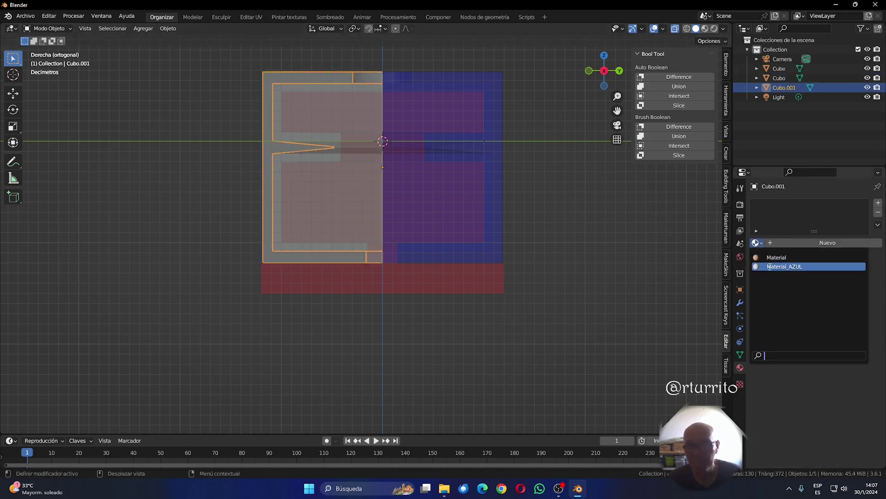
{"action": "left_click", "coordinate": [780, 268]}
{"action": "left_click", "coordinate": [664, 359]}
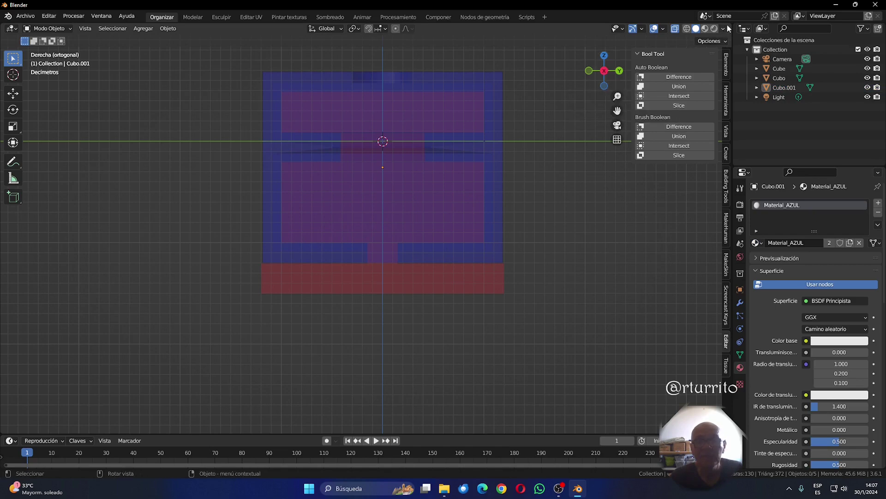
Split the 3D viewport vertically into two side-by-side views and hide the sidebar in both.
{"action": "left_click_drag", "start_coordinate": [728, 25], "coordinate": [377, 61]}
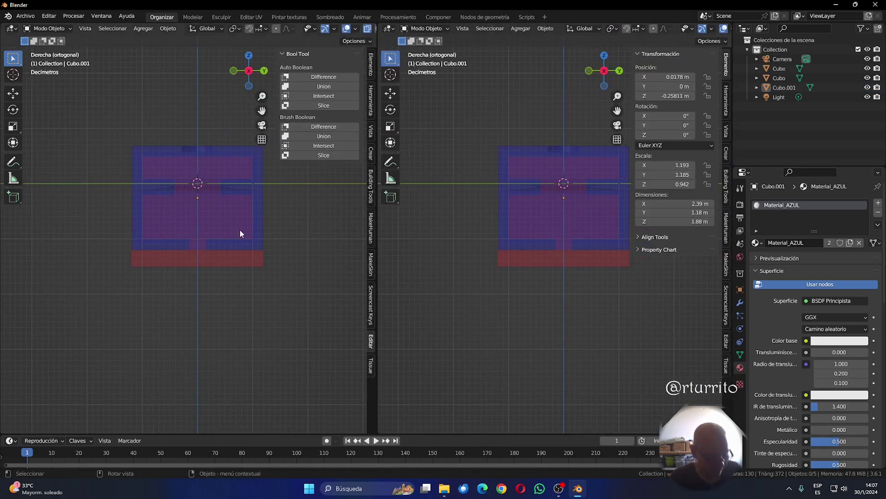
{"action": "key", "text": "n"}
{"action": "key", "text": "n"}
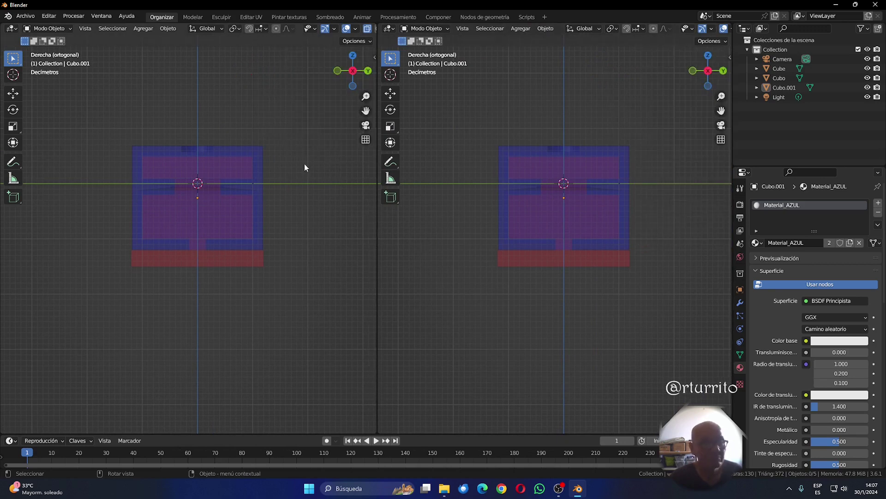
Turn both viewports to angled perspective views and show the second one in solid shading with X-ray off.
{"action": "left_click_drag", "start_coordinate": [352, 75], "coordinate": [320, 89]}
{"action": "left_click", "coordinate": [780, 78]}
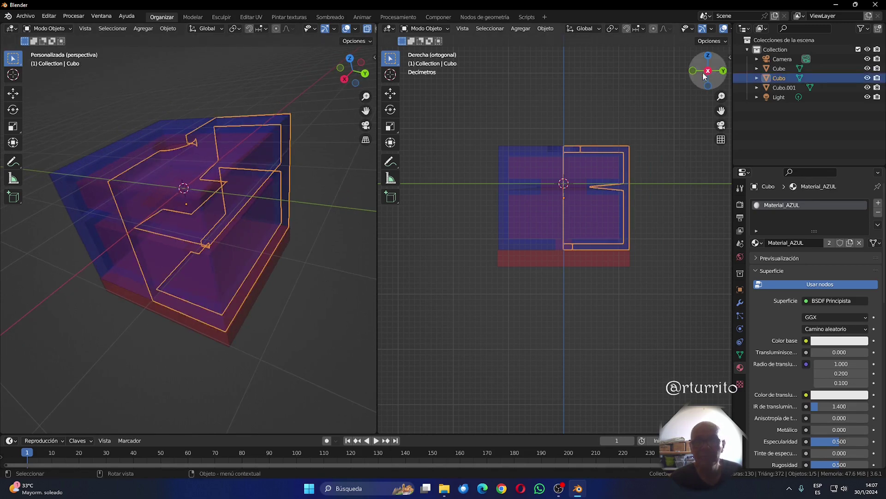
{"action": "left_click", "coordinate": [692, 70]}
{"action": "scroll", "coordinate": [711, 32], "scroll_direction": "down", "scroll_amount": 3}
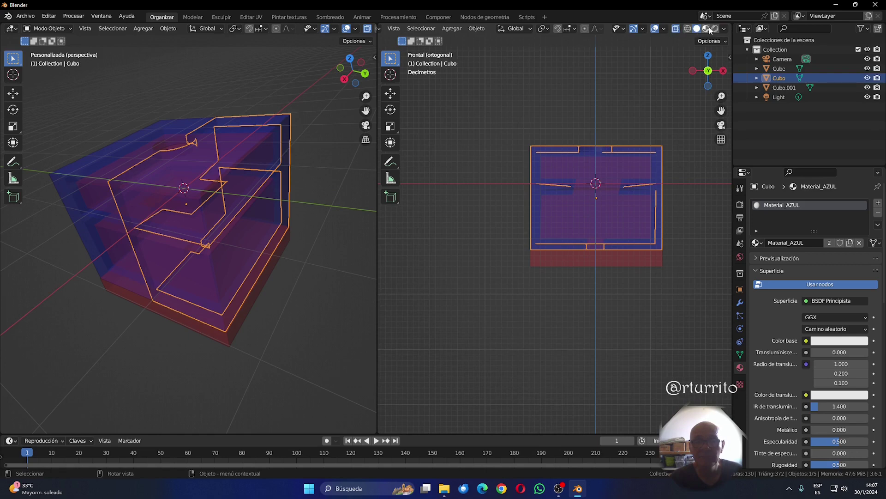
{"action": "left_click", "coordinate": [709, 30]}
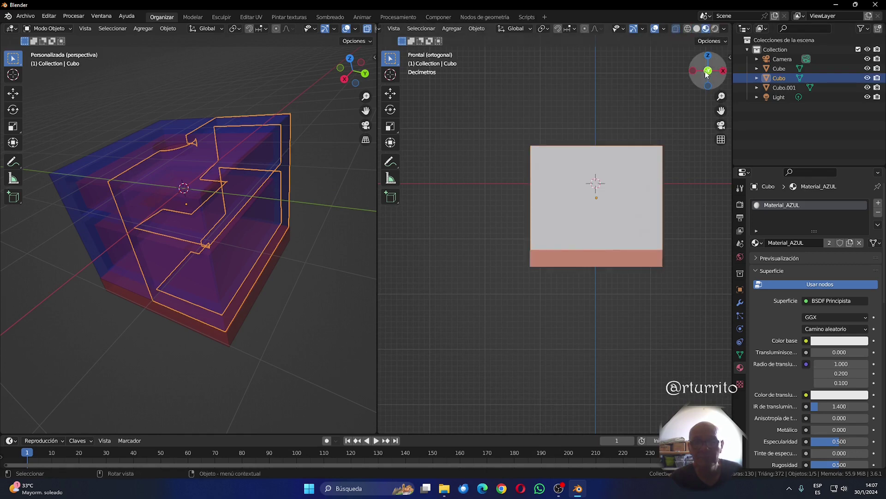
{"action": "mouse_move", "coordinate": [708, 71]}
{"action": "left_mouse_down"}
{"action": "mouse_move", "coordinate": [699, 76]}
{"action": "mouse_move", "coordinate": [724, 80]}
{"action": "left_mouse_up"}
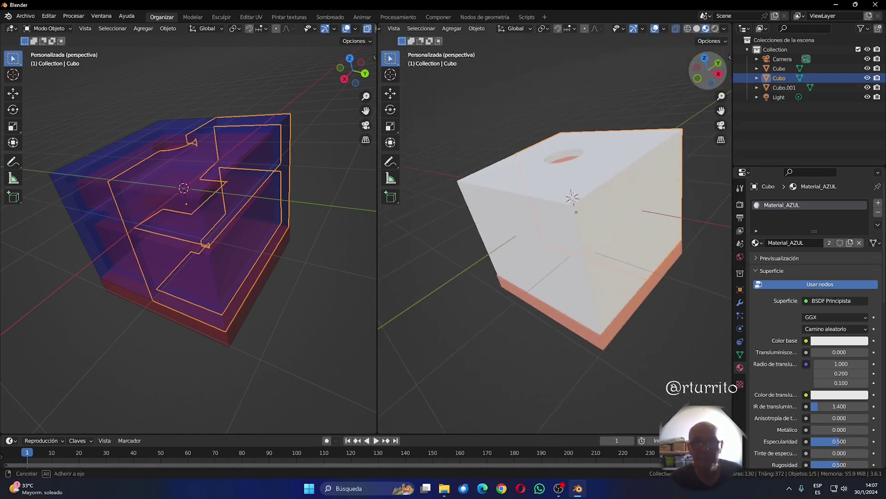
{"action": "left_click", "coordinate": [698, 29]}
{"action": "left_click", "coordinate": [676, 29]}
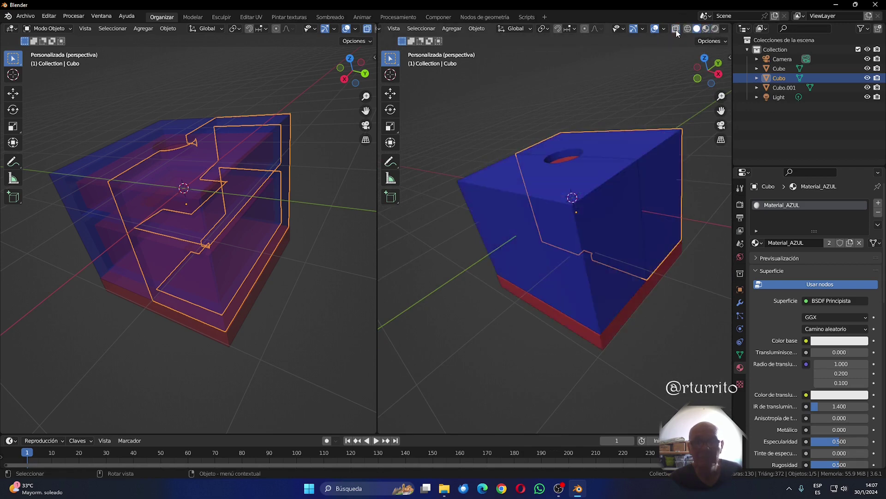
Select the overlapping objects in turn to pick mould half Cubo.001, hide it and inspect the stepped solid inside the remaining half.
{"action": "left_click", "coordinate": [628, 158]}
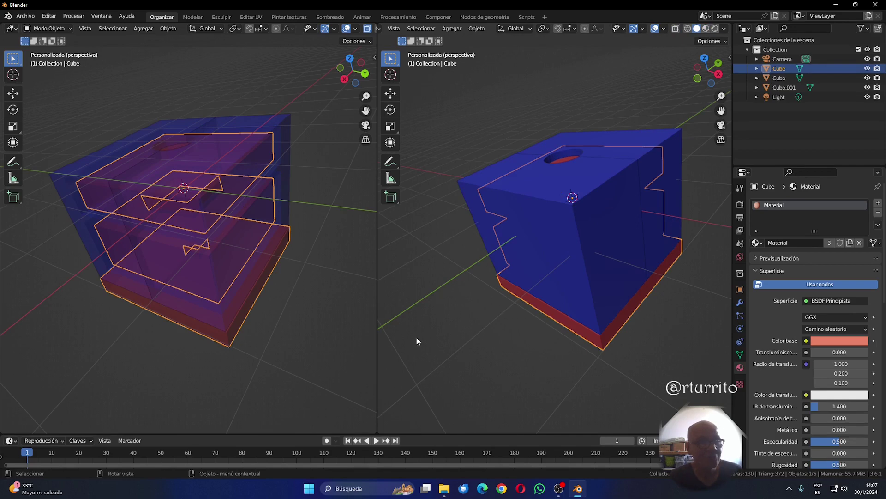
{"action": "left_click", "coordinate": [531, 295]}
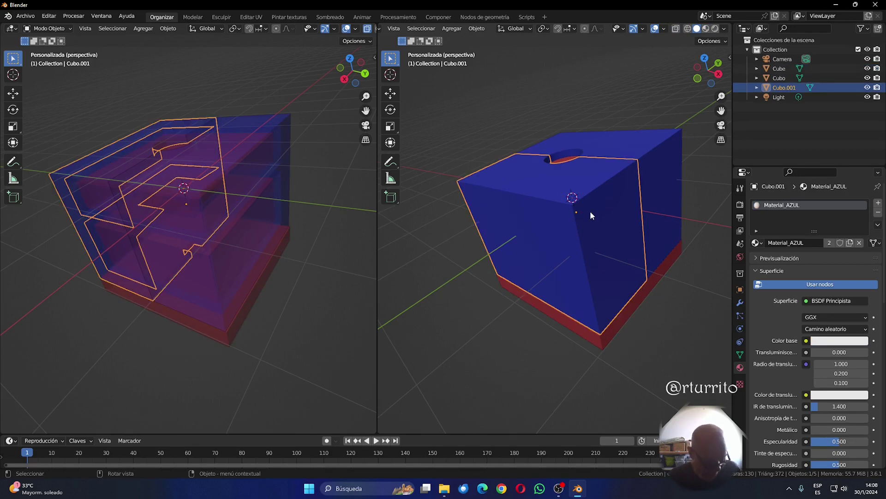
{"action": "left_click", "coordinate": [651, 168]}
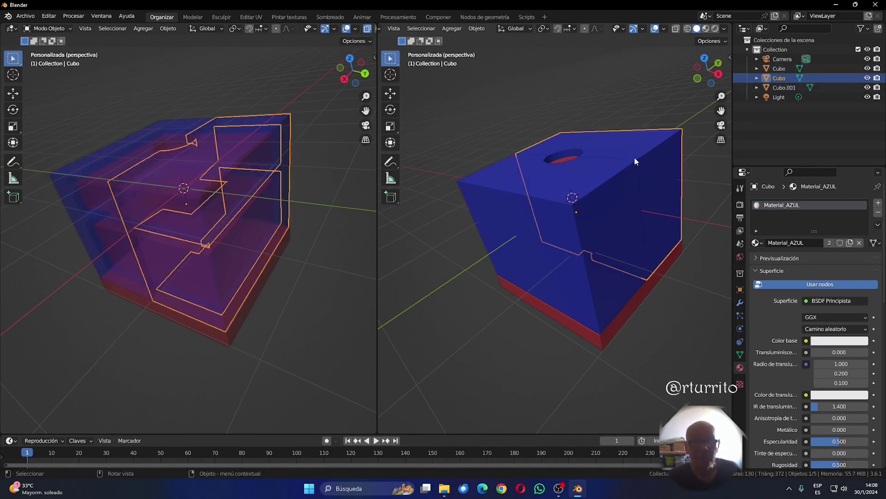
{"action": "left_click", "coordinate": [552, 258]}
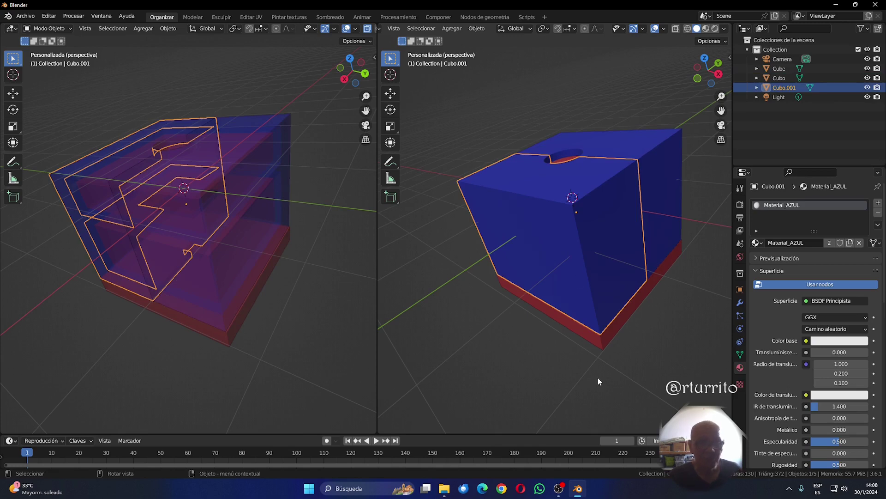
{"action": "left_click", "coordinate": [591, 203]}
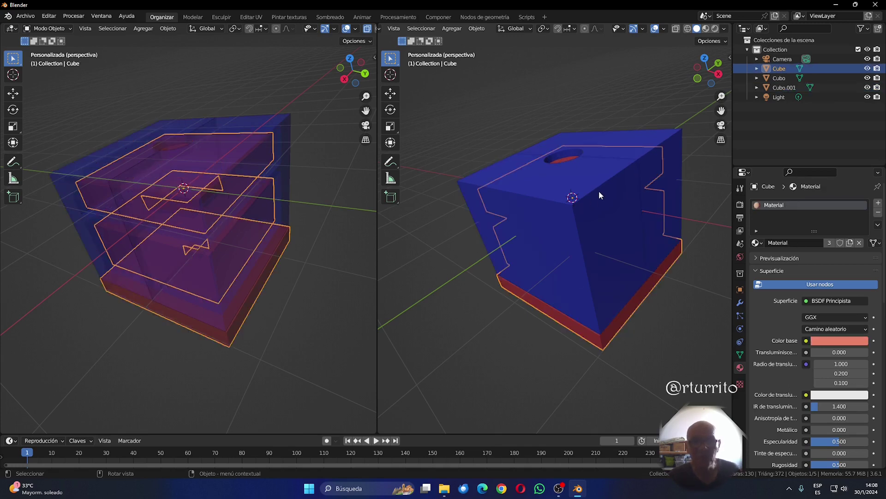
{"action": "left_click", "coordinate": [600, 190]}
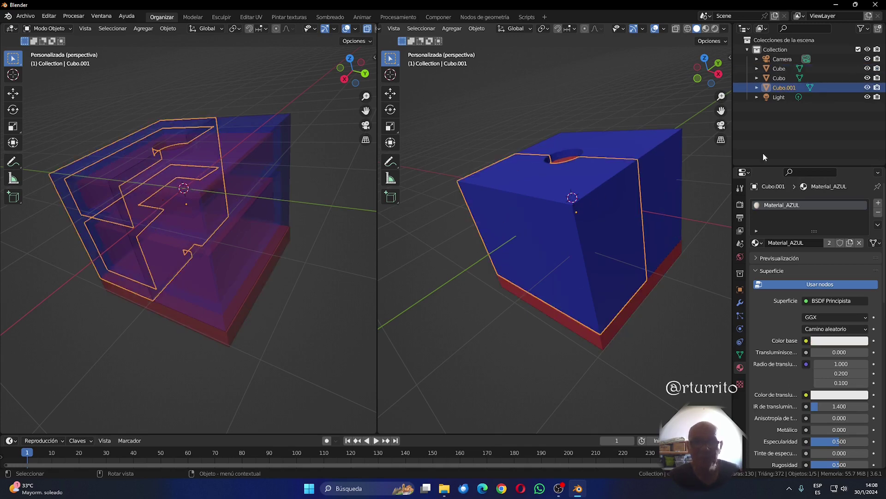
{"action": "left_click", "coordinate": [867, 88]}
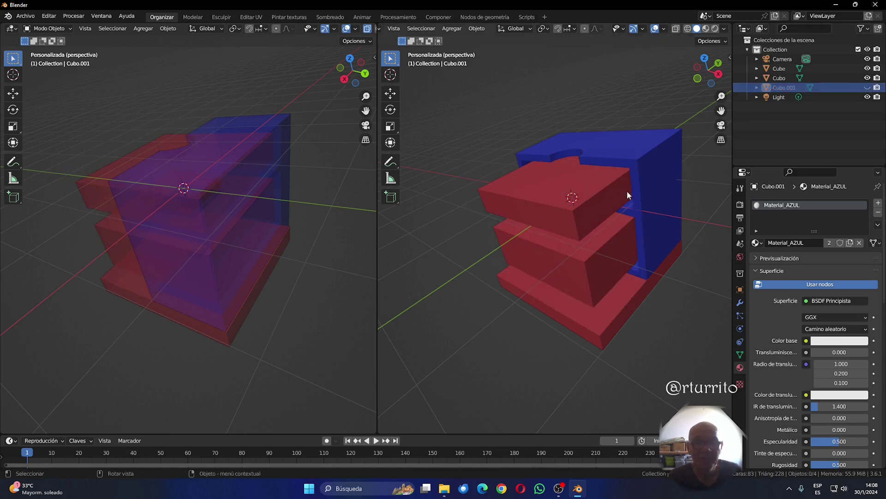
{"action": "mouse_move", "coordinate": [718, 77]}
{"action": "left_mouse_down"}
{"action": "mouse_move", "coordinate": [671, 83]}
{"action": "mouse_move", "coordinate": [598, 116]}
{"action": "mouse_move", "coordinate": [721, 76]}
{"action": "left_mouse_up"}
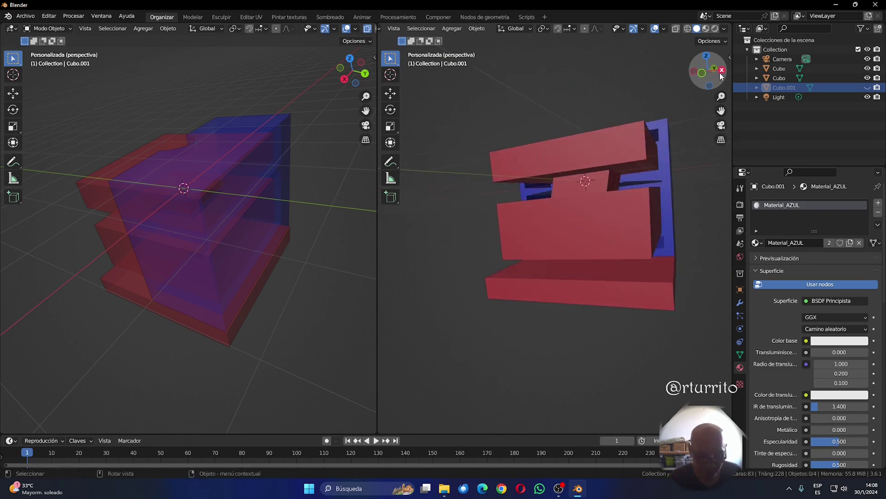